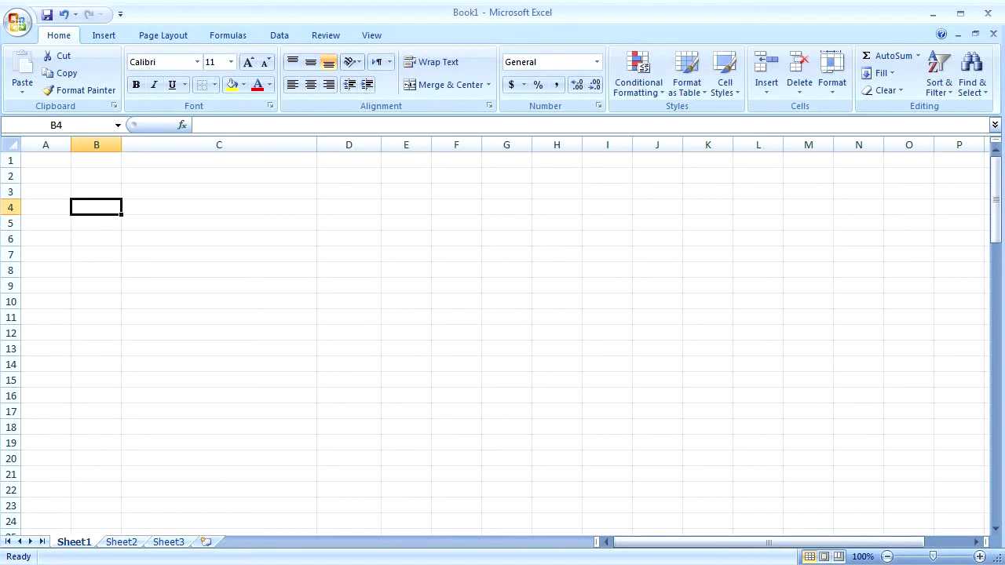
- Enter the column headings "Sr No" in B4 and "Detail Or name" in C4
{"action": "type", "text": "Sr No"}
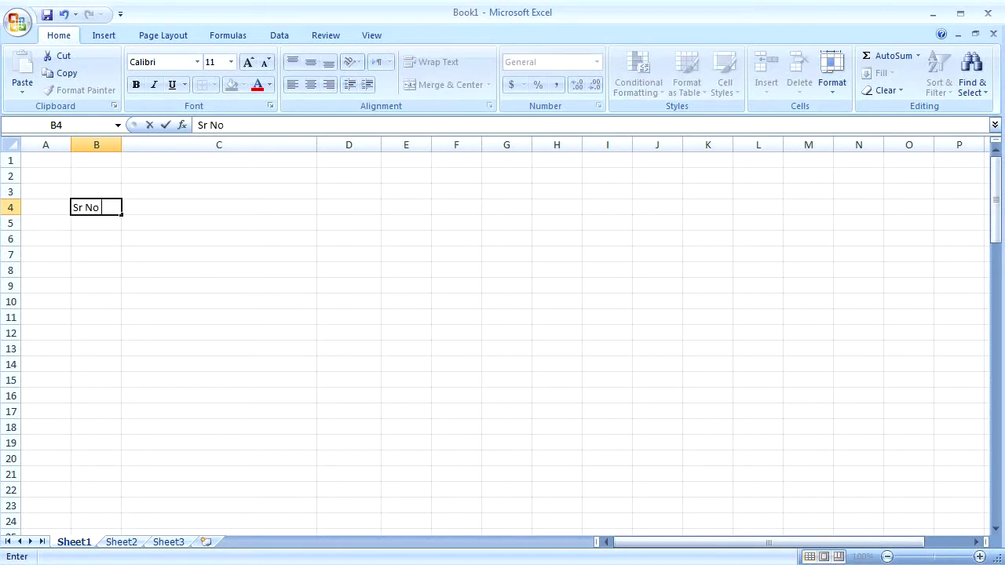
{"action": "key", "text": "Tab"}
{"action": "type", "text": "D"}
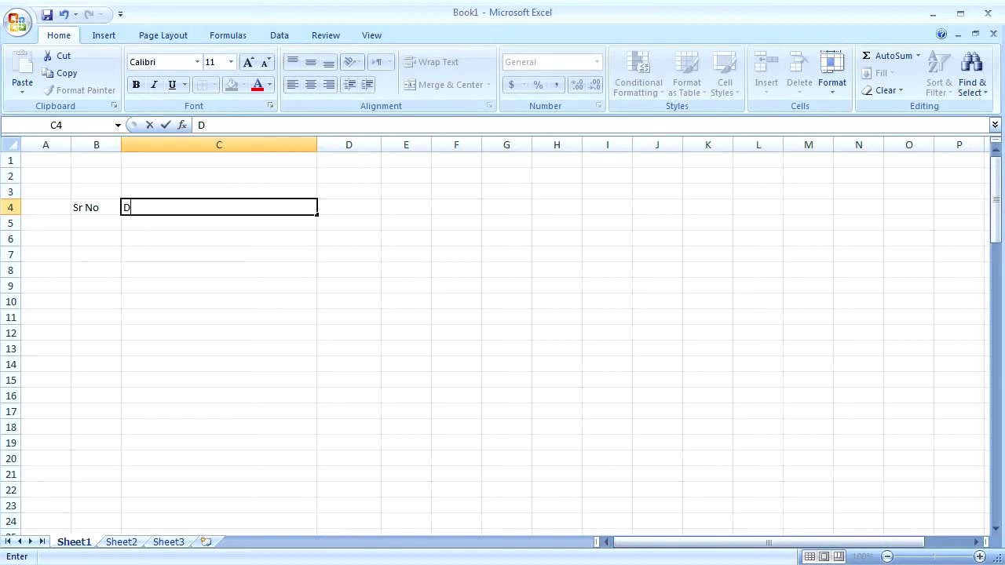
{"action": "type", "text": "etail Or nname"}
{"action": "key", "text": "BackSpace"}
{"action": "key", "text": "BackSpace"}
{"action": "key", "text": "BackSpace"}
{"action": "key", "text": "BackSpace"}
{"action": "type", "text": "ame"}
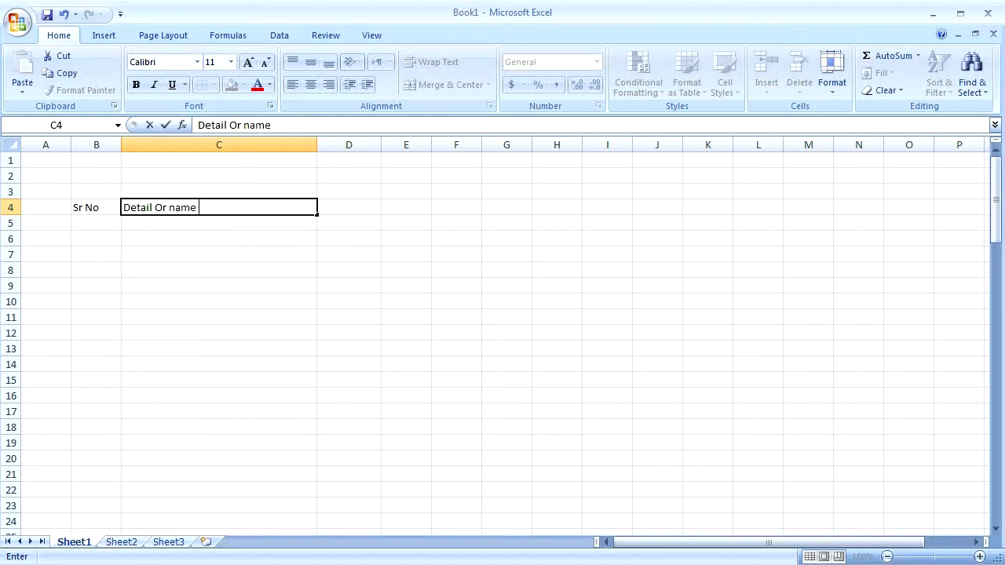
{"action": "key", "text": "Tab"}
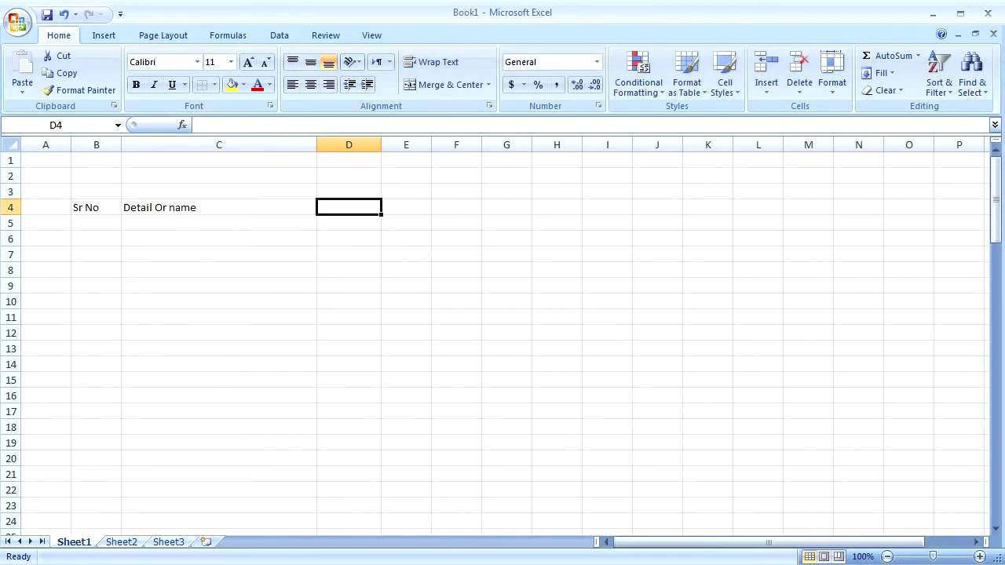
- Add the headings "Cleint Code" in D4 and "Amount 1" in E4
{"action": "type", "text": "C"}
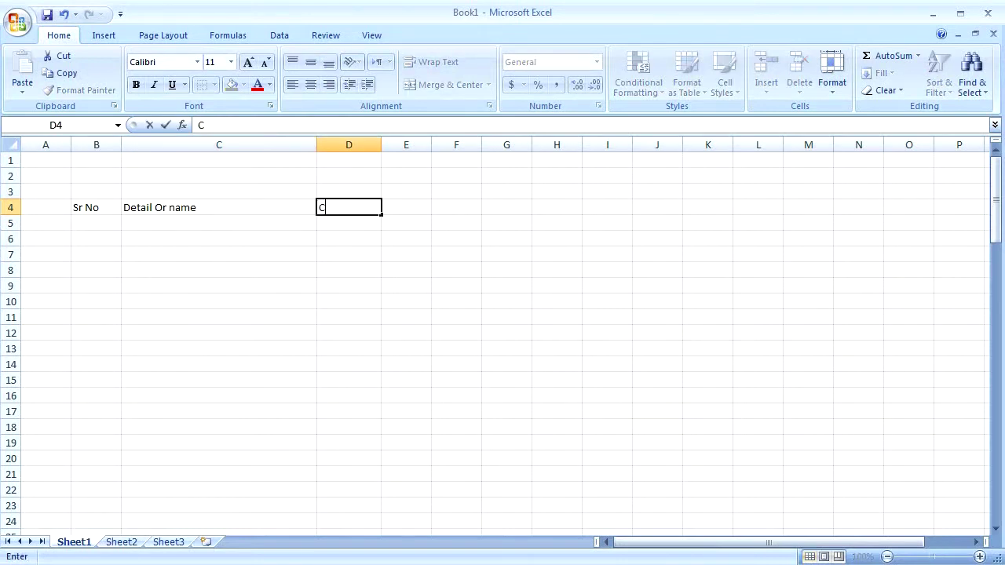
{"action": "type", "text": "leint Code"}
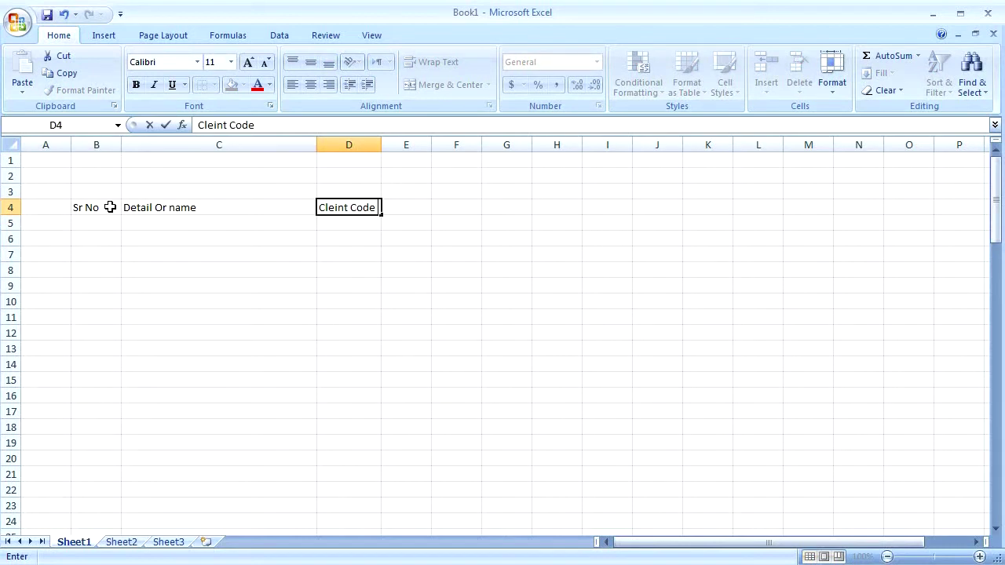
{"action": "key", "text": "Tab"}
{"action": "type", "text": "Amount"}
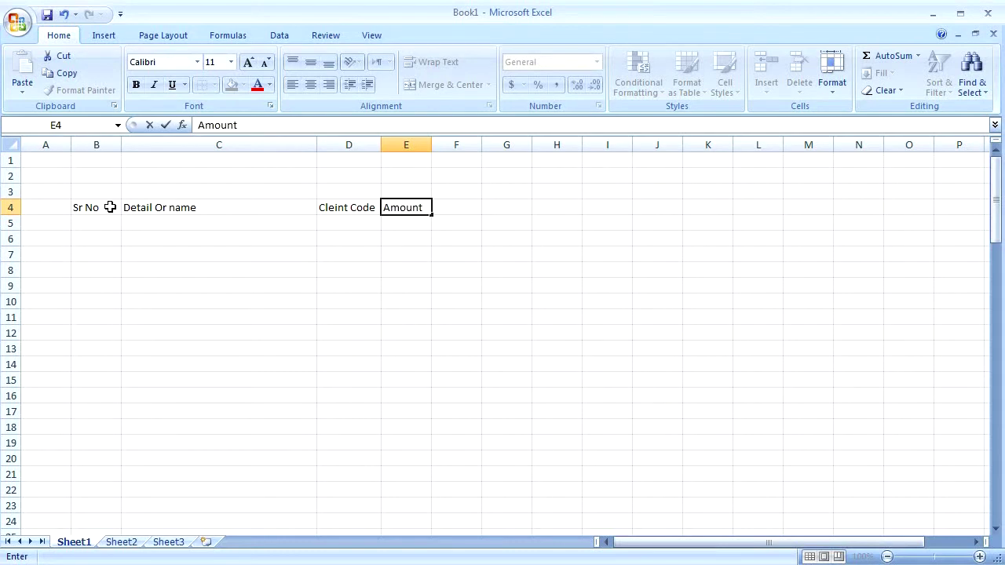
{"action": "key", "text": "ctrl+Return"}
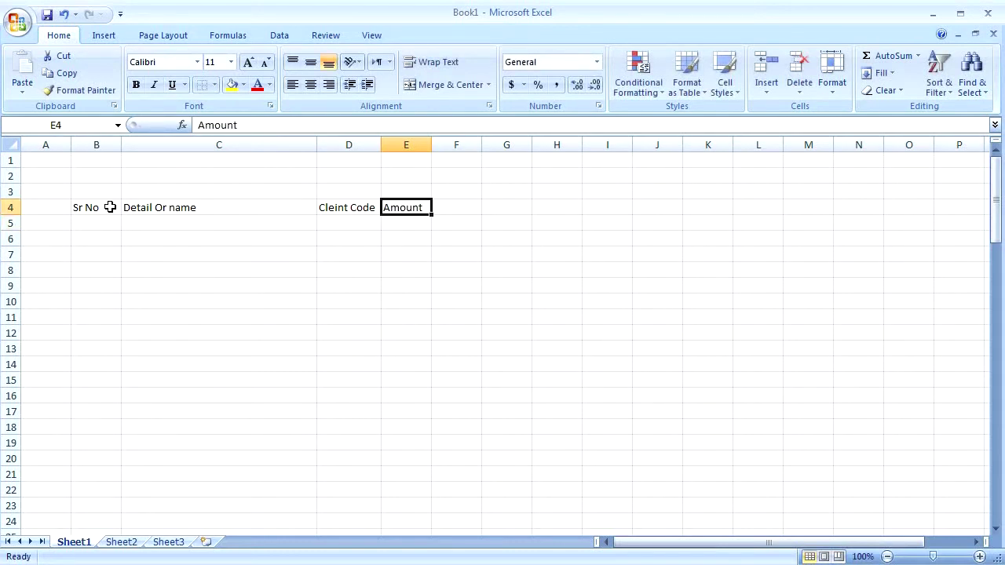
{"action": "key", "text": "F2"}
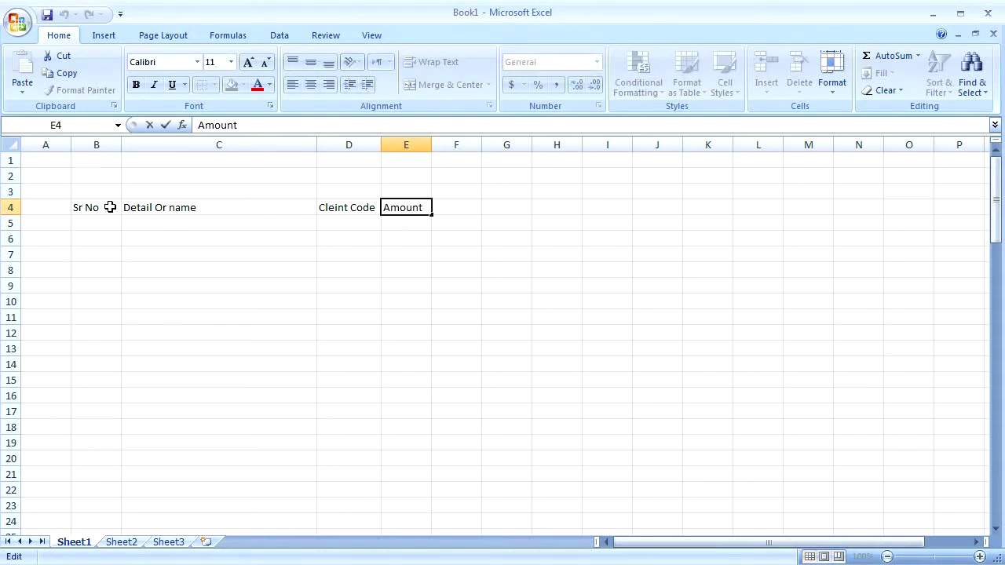
{"action": "type", "text": "1"}
{"action": "key", "text": "Return"}
- Add the headings "Amount 2" in F4 and "Credit Limit" in G4
{"action": "key", "text": "Up"}
{"action": "key", "text": "Right"}
{"action": "type", "text": "Amount 2"}
{"action": "key", "text": "Return"}
{"action": "key", "text": "Up"}
{"action": "key", "text": "Right"}
{"action": "type", "text": "Credit L"}
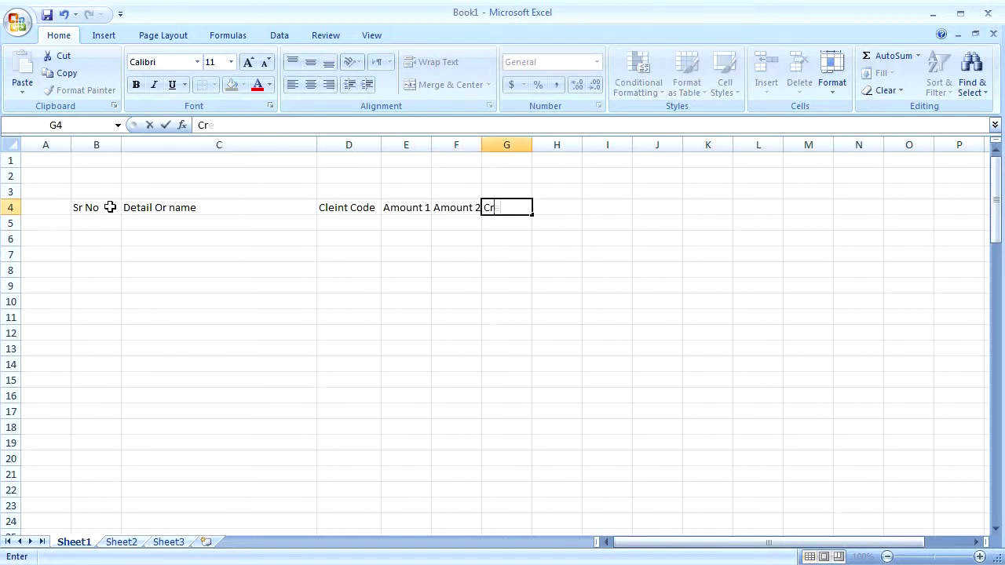
{"action": "type", "text": "imit"}
{"action": "key", "text": "Return"}
{"action": "key", "text": "Up"}
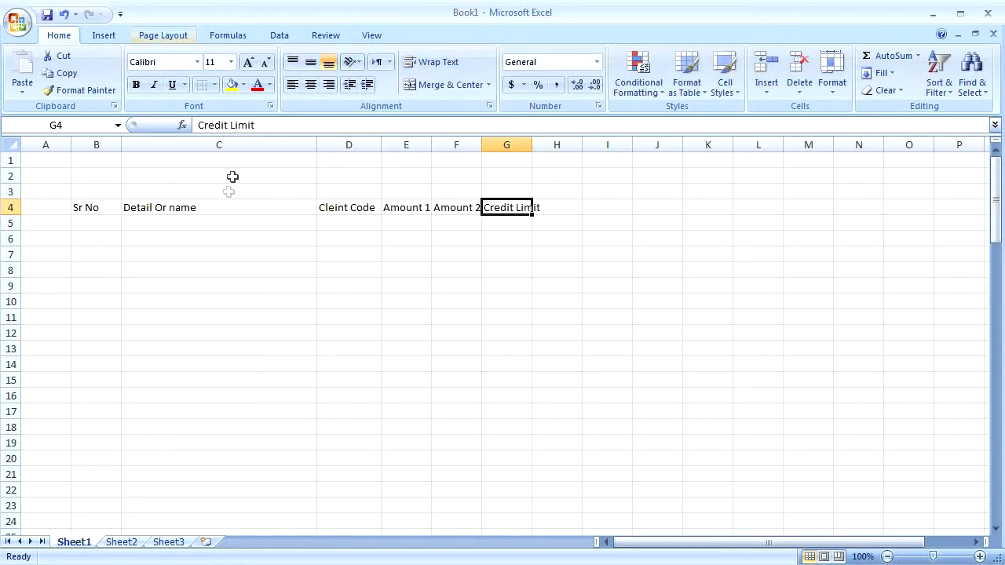
- Enter 1 as the first serial number in B5, under the Sr No heading
{"action": "left_click_drag", "start_coordinate": [98, 223], "coordinate": [171, 225]}
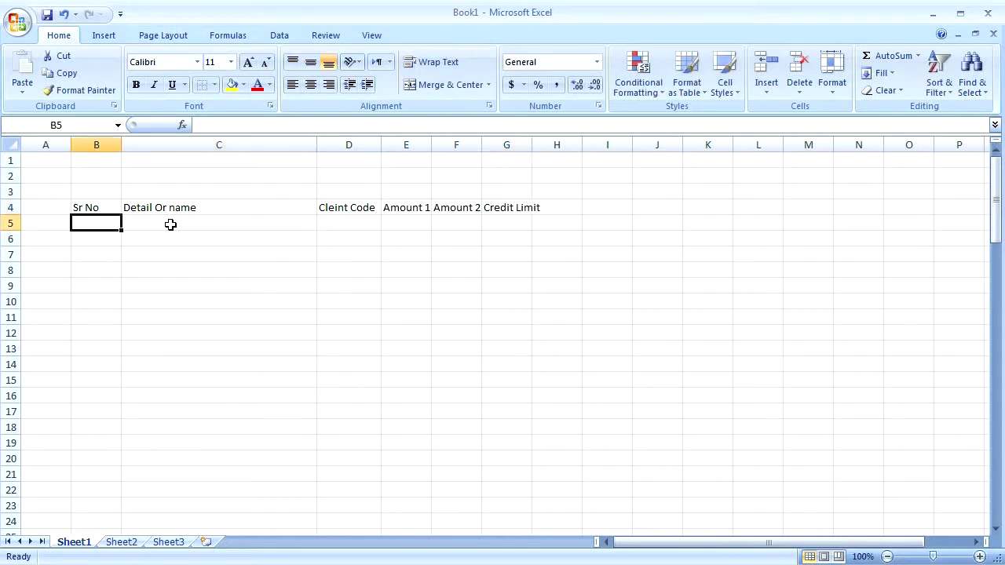
{"action": "type", "text": "="}
{"action": "key", "text": "Escape"}
{"action": "type", "text": "1"}
{"action": "key", "text": "Return"}
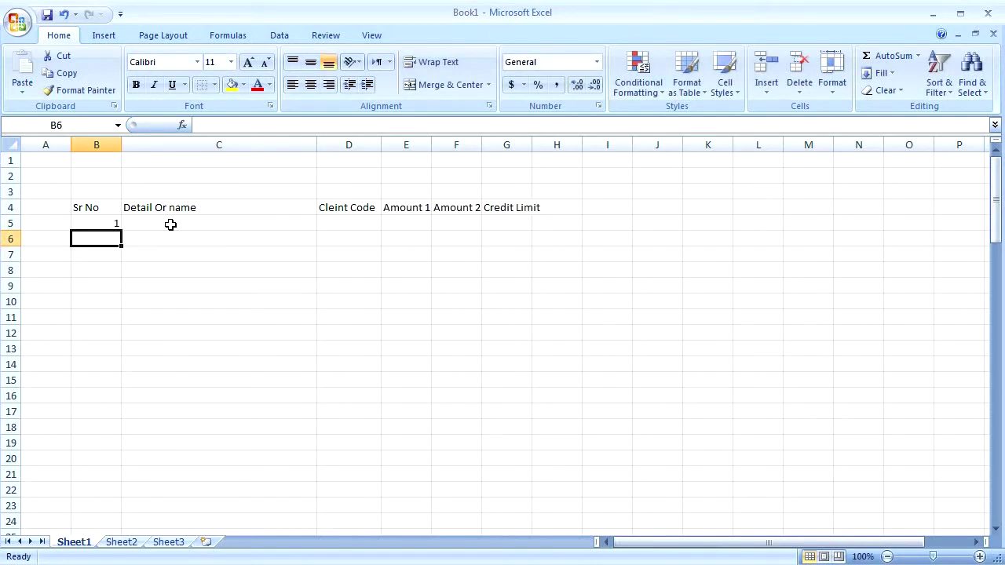
- Enter the formula =B5+1 in B6 to continue the serial numbers
{"action": "key", "text": "Up"}
{"action": "key", "text": "Down"}
{"action": "type", "text": "="}
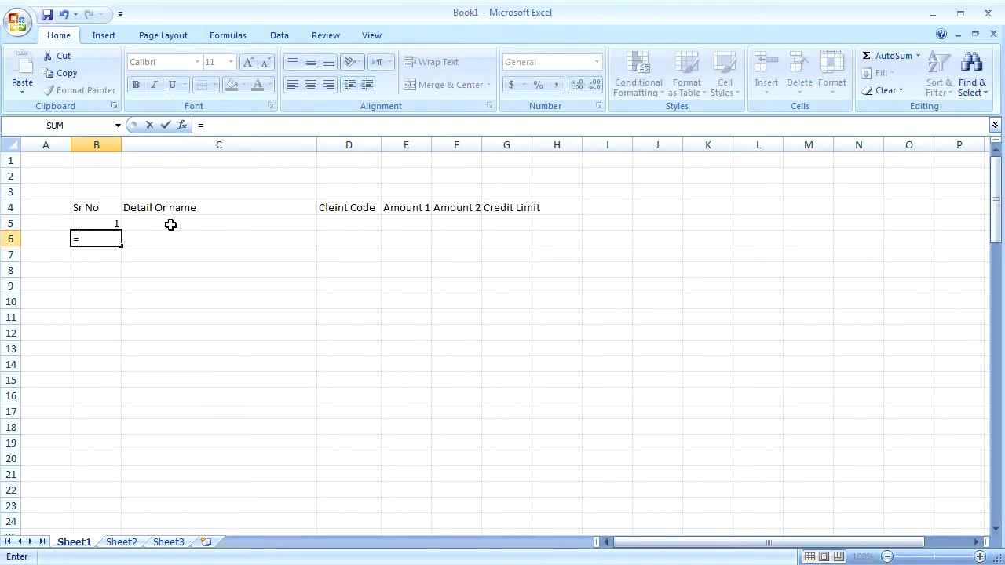
{"action": "key", "text": "Up"}
{"action": "type", "text": "+1"}
{"action": "key", "text": "Return"}
{"action": "key", "text": "Up"}
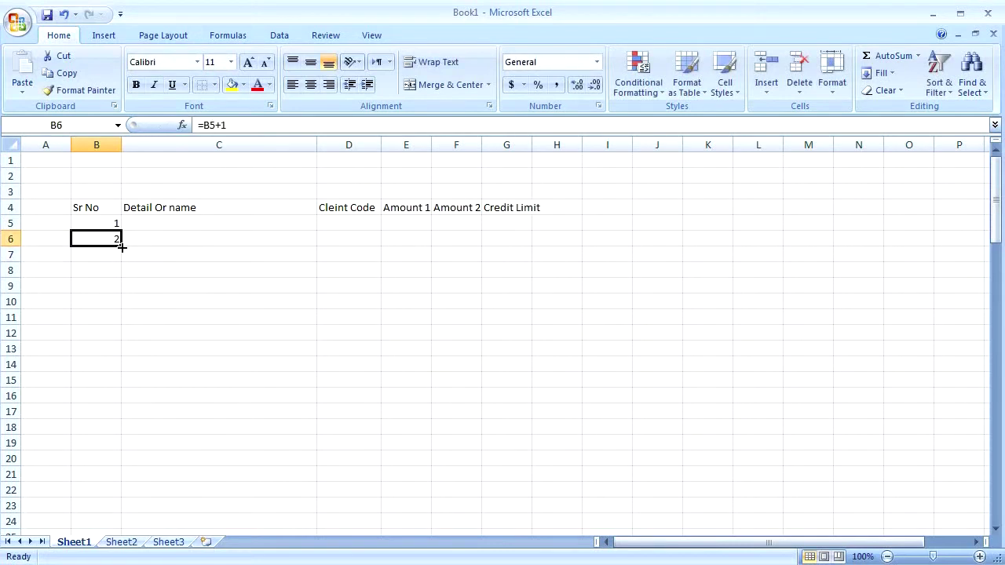
- Fill the serial number formula from B6 down column B, past row 46
{"action": "left_click_drag", "start_coordinate": [122, 246], "coordinate": [191, 429]}
{"action": "key", "text": "Up"}
{"action": "key", "text": "Up"}
{"action": "key", "text": "Up"}
{"action": "key", "text": "Up"}
{"action": "key", "text": "Up"}
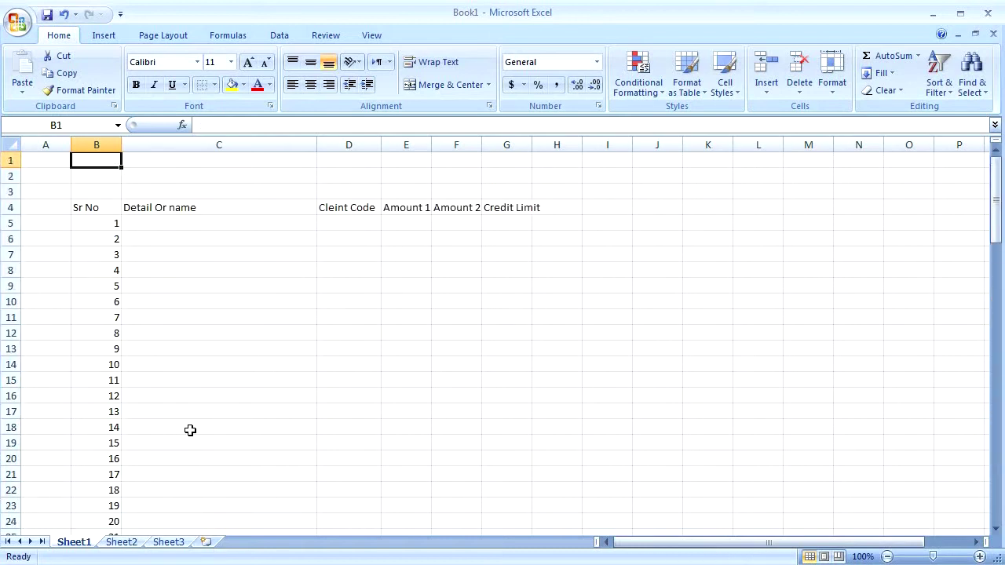
{"action": "key", "text": "Down"}
{"action": "key", "text": "Down"}
{"action": "key", "text": "Down"}
{"action": "key", "text": "Down"}
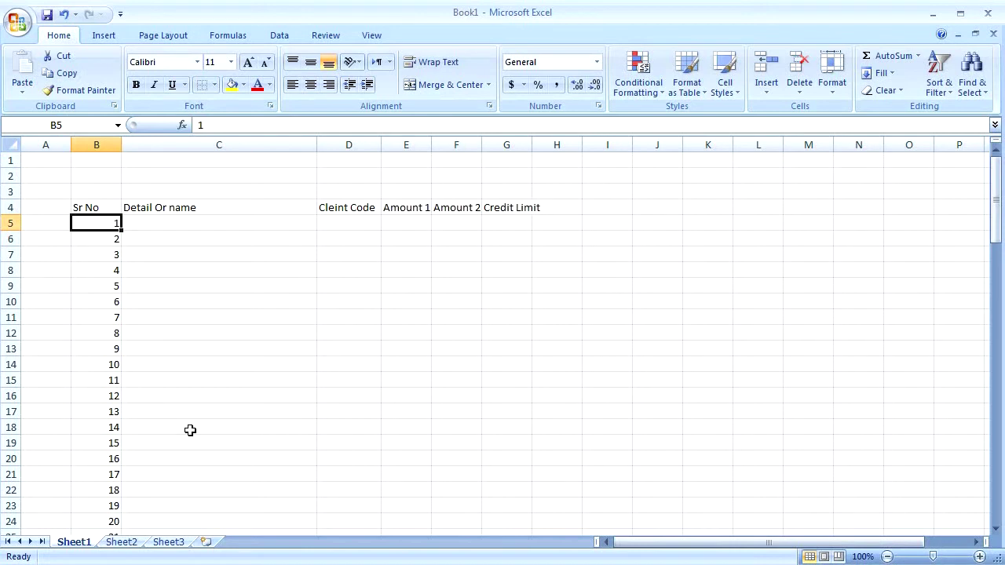
{"action": "key", "text": "Right"}
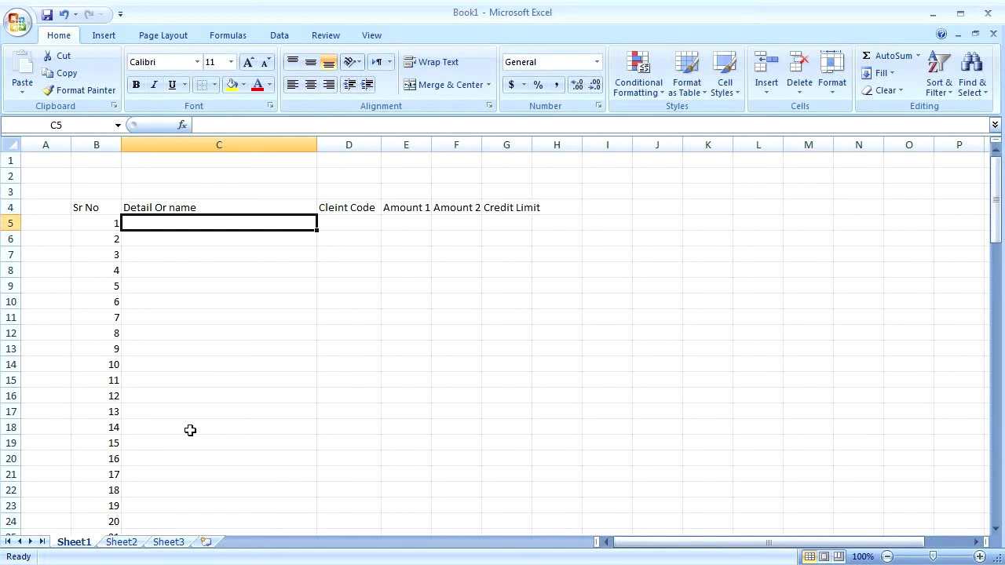
{"action": "key", "text": "Left"}
{"action": "key", "text": "Down"}
{"action": "key", "text": "Up"}
{"action": "key", "text": "Down"}
{"action": "key", "text": "Down"}
{"action": "key", "text": "Up"}
{"action": "key", "text": "Up"}
{"action": "key", "text": "Right"}
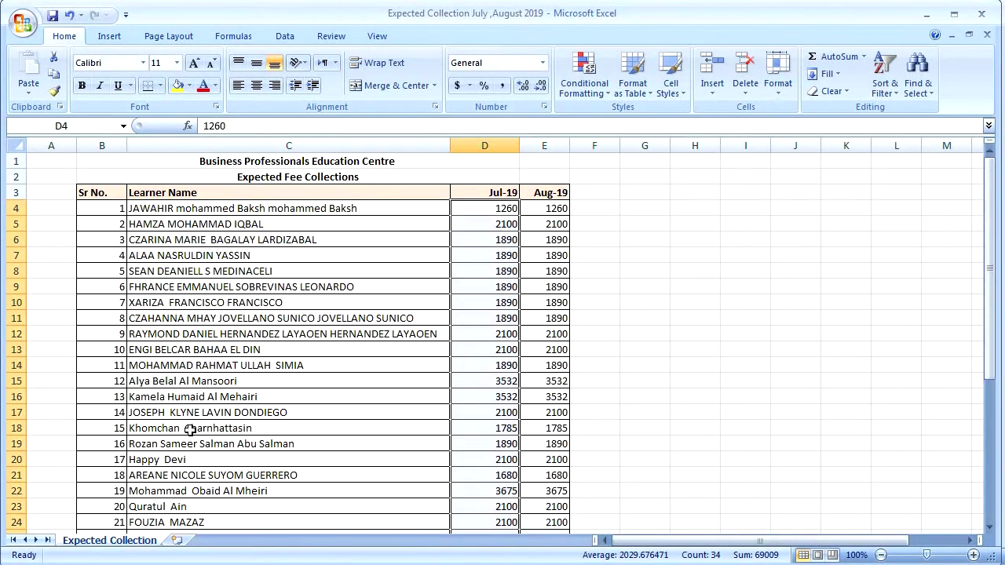
- Copy all the learner names in C4:C37 of the "Expected Collection July ,August 2019" workbook
{"action": "key", "text": "Left"}
{"action": "key", "text": "Left"}
{"action": "key", "text": "Left"}
{"action": "key", "text": "Right"}
{"action": "key", "text": "Right"}
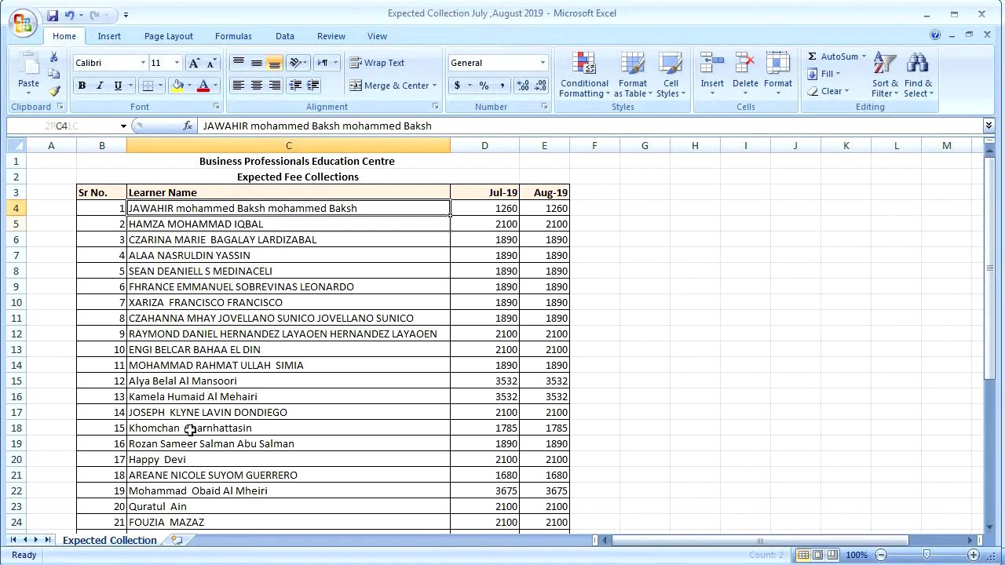
{"action": "key", "text": "shift+Down"}
{"action": "key", "text": "shift+Down"}
{"action": "key", "text": "shift+Down"}
{"action": "key", "text": "shift+Down"}
{"action": "key", "text": "shift+Down"}
{"action": "key", "text": "shift+Down"}
{"action": "key", "text": "shift+Down"}
{"action": "key", "text": "shift+Down"}
{"action": "key", "text": "shift+Down"}
{"action": "key", "text": "shift+Down"}
{"action": "key", "text": "shift+Down"}
{"action": "key", "text": "shift+Down"}
{"action": "key", "text": "shift+Down"}
{"action": "key", "text": "shift+Down"}
{"action": "key", "text": "shift+Down"}
{"action": "key", "text": "shift+Down"}
{"action": "key", "text": "shift+Down"}
{"action": "key", "text": "shift+Down"}
{"action": "key", "text": "shift+Down"}
{"action": "key", "text": "shift+Down"}
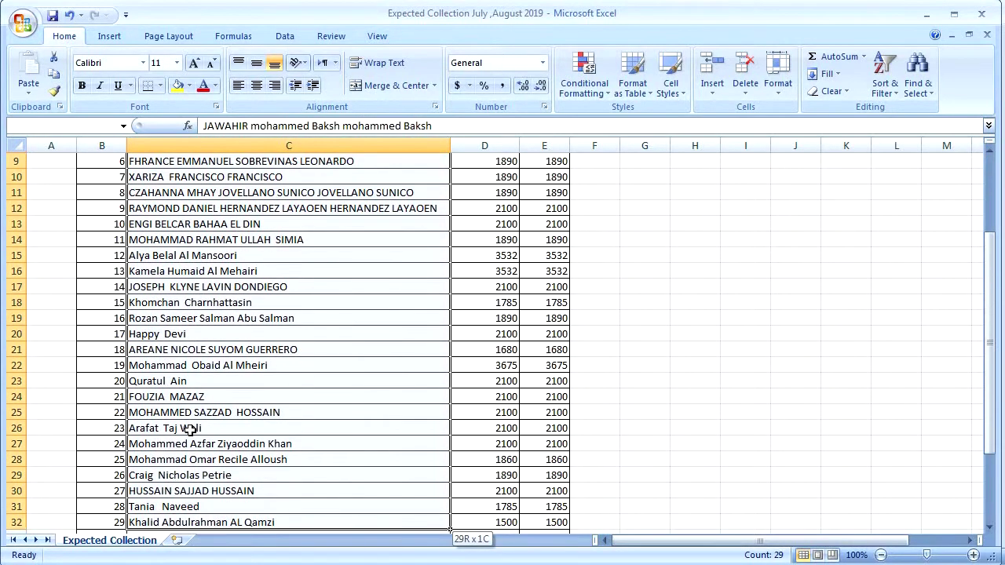
{"action": "key", "text": "shift+Down"}
{"action": "key", "text": "shift+Down"}
{"action": "key", "text": "shift+Down"}
{"action": "key", "text": "shift+Down"}
{"action": "key", "text": "shift+Down"}
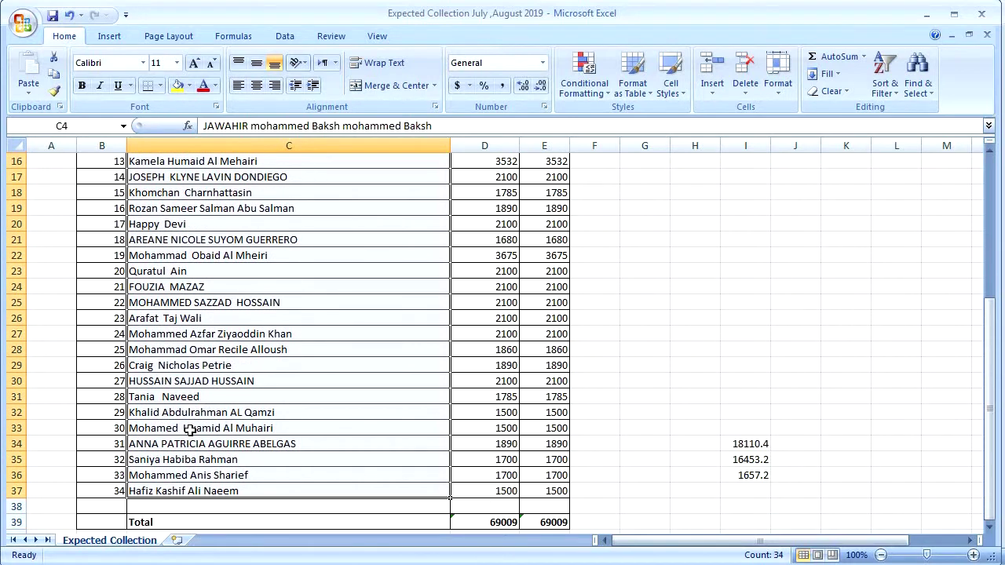
{"action": "key", "text": "ctrl+c"}
- Switch back to Book1, paste the copied names starting at C5 and autofit the width of column C
{"action": "key", "text": "ctrl+Tab"}
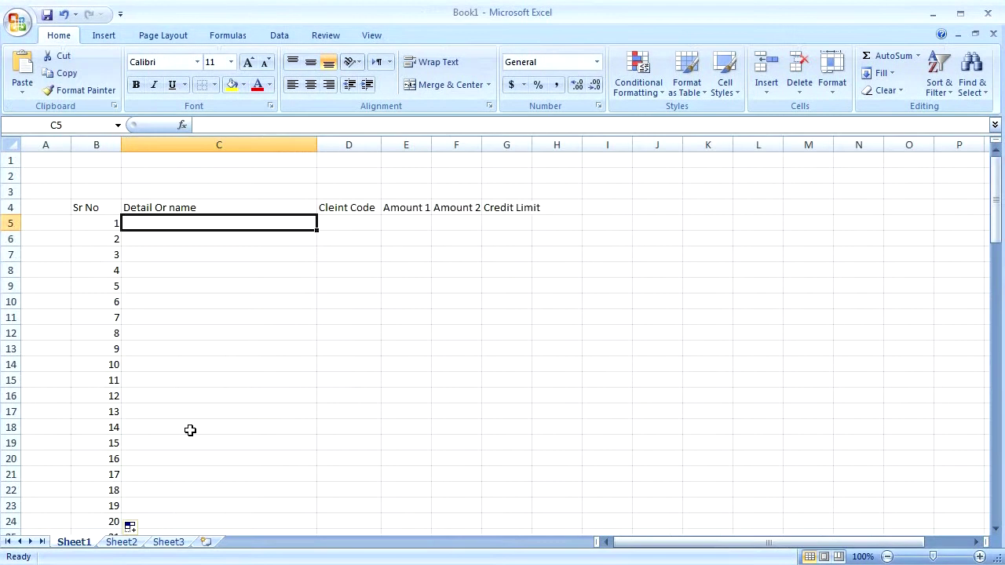
{"action": "key", "text": "ctrl+v"}
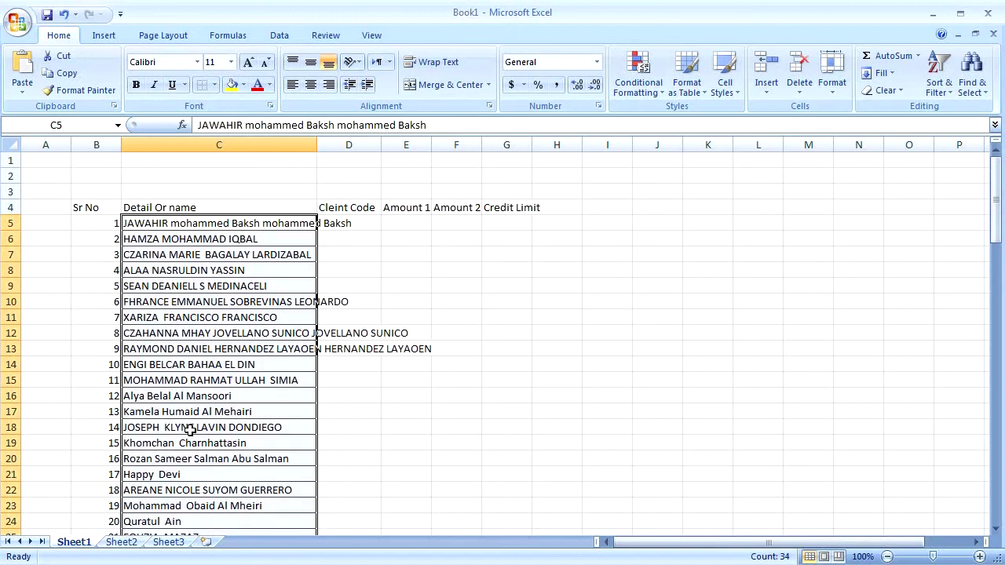
{"action": "left_click_drag", "start_coordinate": [317, 140], "coordinate": [317, 138]}
{"action": "double_click", "coordinate": [317, 139]}
{"action": "key", "text": "ctrl+Tab"}
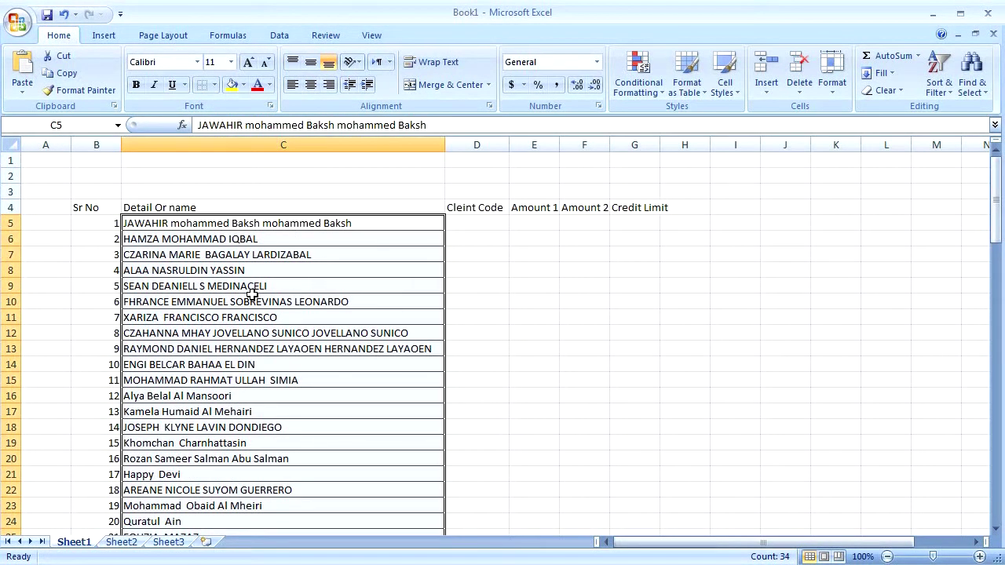
- Enter the first learner's client code in D5 and fill the code series down to D38
{"action": "left_click", "coordinate": [498, 224]}
{"action": "key", "text": "Left"}
{"action": "key", "text": "Left"}
{"action": "key", "text": "Right"}
{"action": "key", "text": "Right"}
{"action": "type", "text": "FT"}
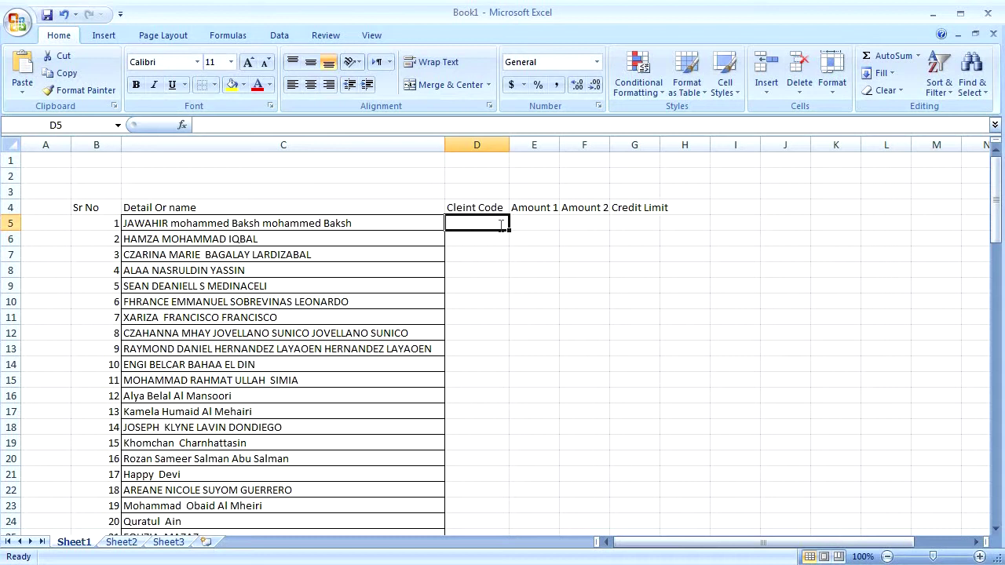
{"action": "type", "text": "001"}
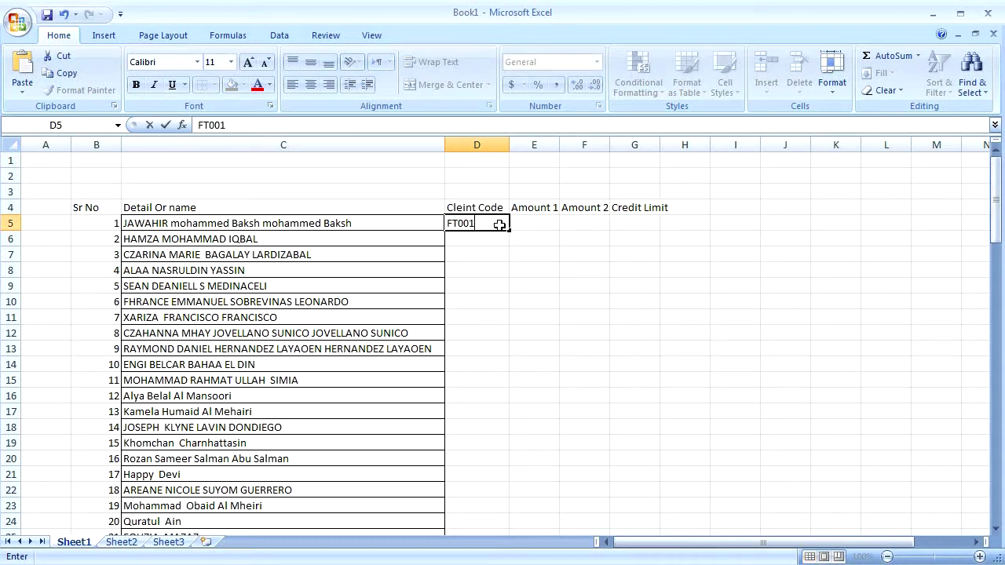
{"action": "key", "text": "Return"}
{"action": "left_click", "coordinate": [499, 225]}
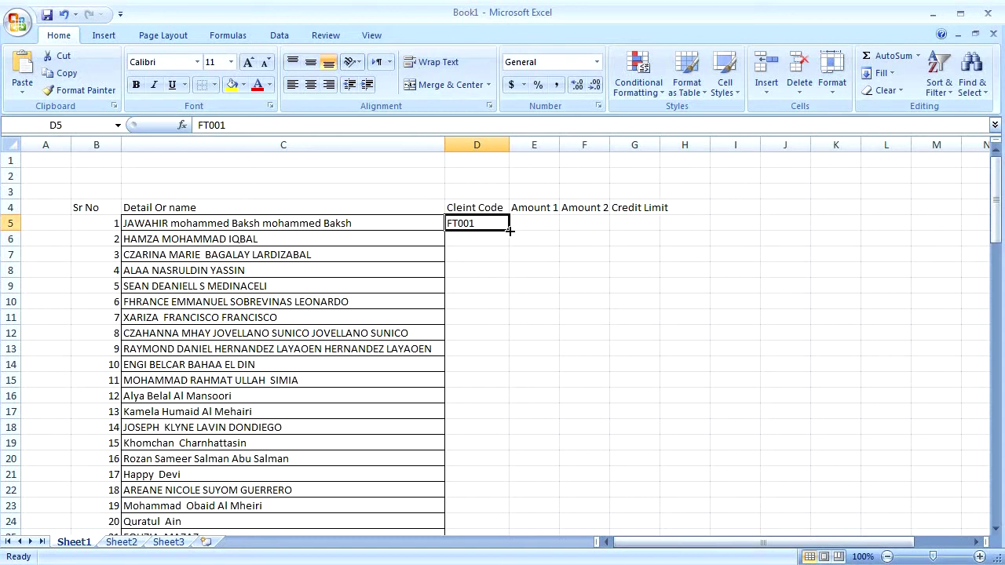
{"action": "left_click_drag", "start_coordinate": [509, 228], "coordinate": [589, 402]}
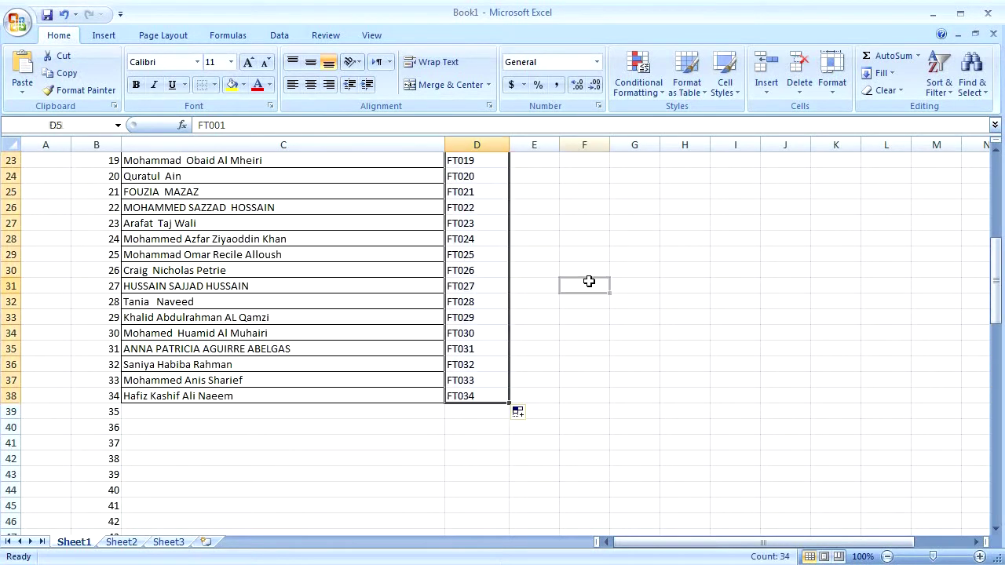
- Return to the first rows of the table and look over the filled client codes in column D
{"action": "left_click", "coordinate": [589, 281]}
{"action": "key", "text": "Up"}
{"action": "key", "text": "Up"}
{"action": "key", "text": "Up"}
{"action": "key", "text": "Up"}
{"action": "key", "text": "Up"}
{"action": "key", "text": "Up"}
{"action": "key", "text": "Up"}
{"action": "key", "text": "Up"}
{"action": "key", "text": "Up"}
{"action": "key", "text": "Up"}
{"action": "key", "text": "Up"}
{"action": "key", "text": "Up"}
{"action": "key", "text": "Up"}
{"action": "key", "text": "Up"}
{"action": "key", "text": "Up"}
{"action": "key", "text": "Up"}
{"action": "key", "text": "Up"}
{"action": "key", "text": "Up"}
{"action": "key", "text": "Up"}
{"action": "key", "text": "Up"}
{"action": "key", "text": "Up"}
{"action": "key", "text": "Up"}
{"action": "key", "text": "Up"}
{"action": "key", "text": "Up"}
{"action": "key", "text": "Up"}
{"action": "key", "text": "Up"}
{"action": "key", "text": "Up"}
{"action": "key", "text": "Down"}
{"action": "key", "text": "Left"}
{"action": "key", "text": "Down"}
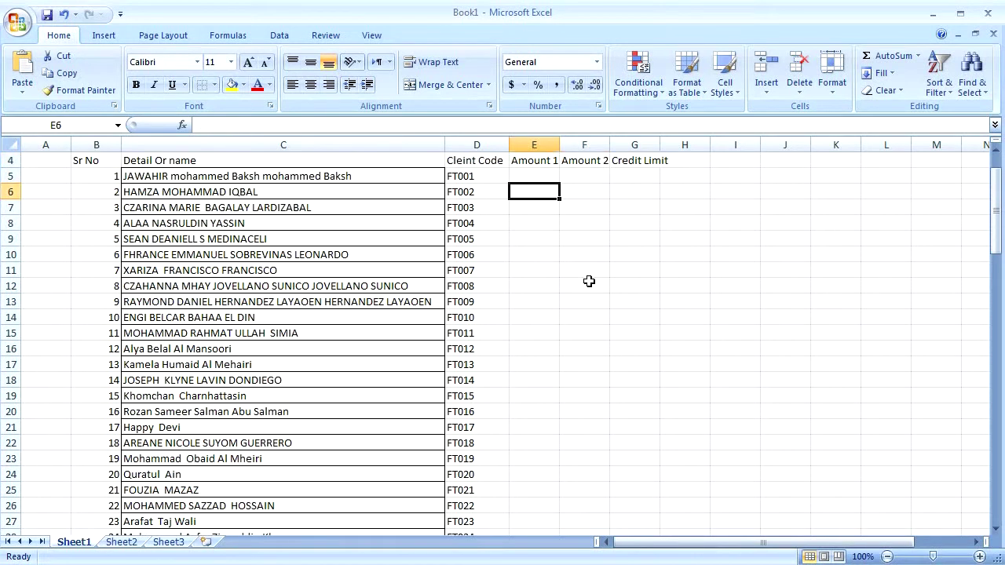
{"action": "key", "text": "Left"}
{"action": "key", "text": "Up"}
{"action": "key", "text": "Down"}
{"action": "key", "text": "Down"}
{"action": "key", "text": "Down"}
{"action": "key", "text": "Down"}
{"action": "key", "text": "Down"}
{"action": "key", "text": "Down"}
{"action": "key", "text": "Down"}
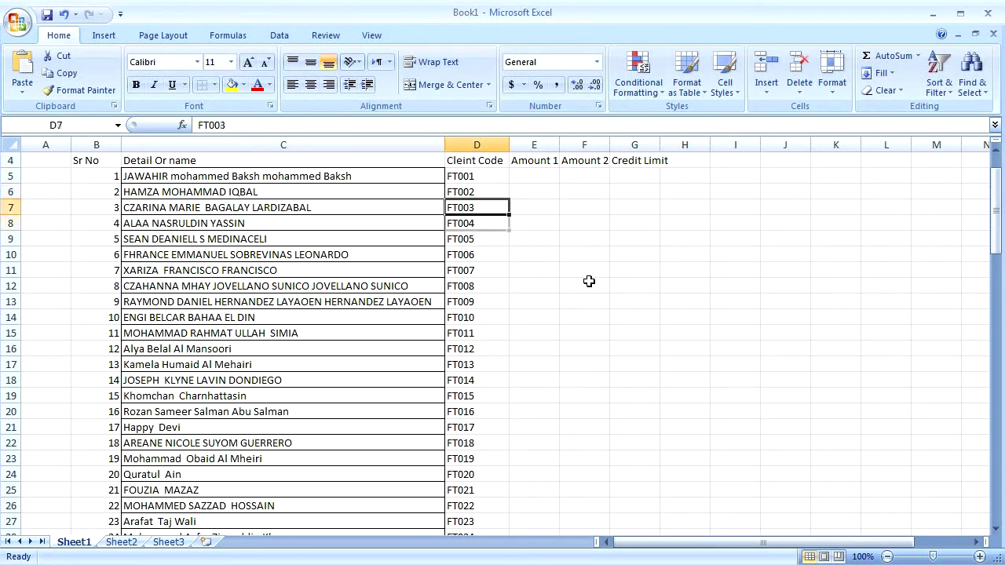
{"action": "key", "text": "Up"}
{"action": "key", "text": "Up"}
{"action": "key", "text": "Up"}
{"action": "key", "text": "Up"}
{"action": "key", "text": "Up"}
{"action": "key", "text": "Up"}
{"action": "key", "text": "Up"}
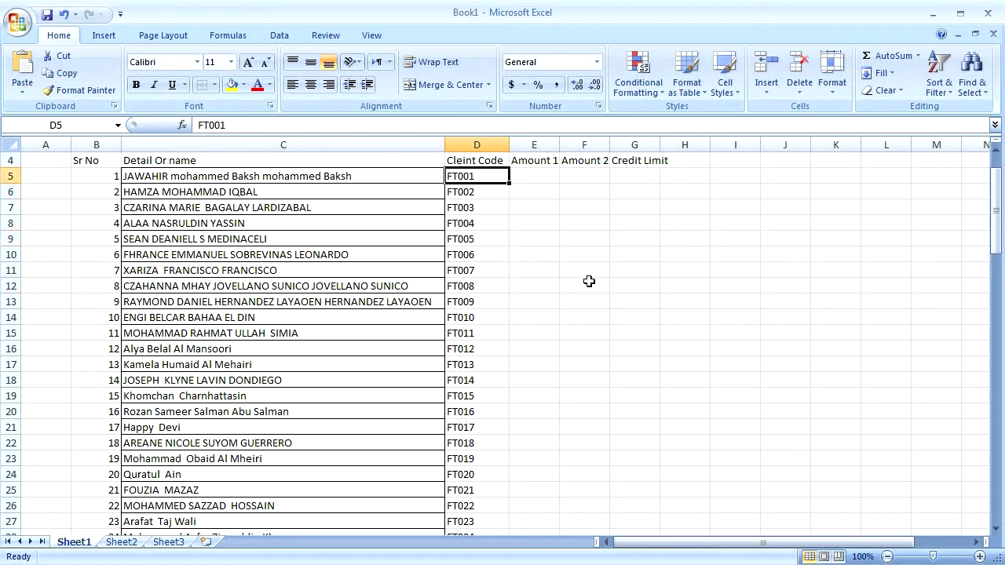
{"action": "key", "text": "Right"}
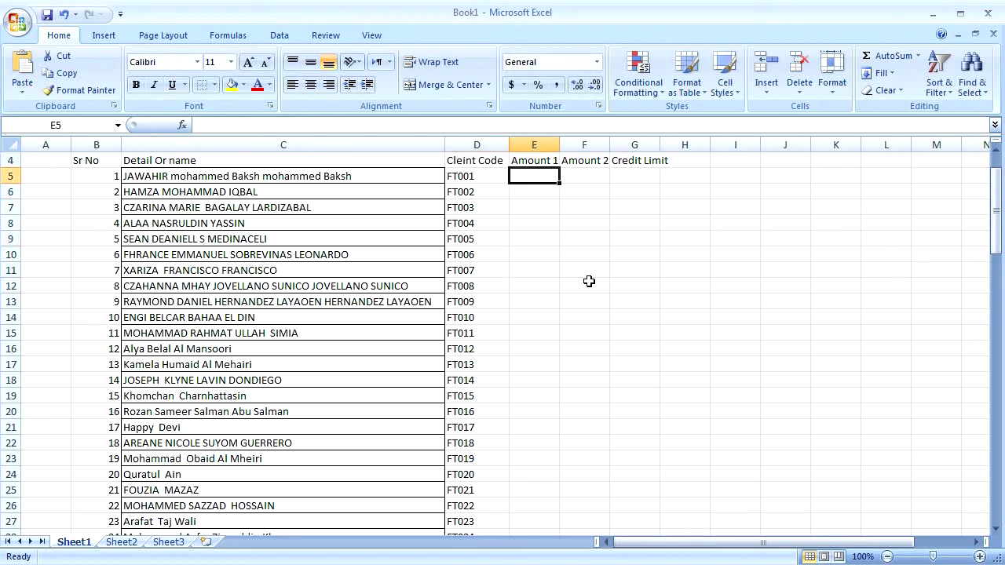
- Copy the Jul-19 amounts in D4:D37 of the "Expected Collection July ,August 2019" workbook into Book1's Amount 1 column, starting at E5
{"action": "key", "text": "ctrl+Tab"}
{"action": "key", "text": "Up"}
{"action": "key", "text": "Up"}
{"action": "key", "text": "Up"}
{"action": "key", "text": "Down"}
{"action": "key", "text": "Down"}
{"action": "key", "text": "Down"}
{"action": "key", "text": "Right"}
{"action": "key", "text": "shift+Down"}
{"action": "key", "text": "shift+Down"}
{"action": "key", "text": "shift+Down"}
{"action": "key", "text": "shift+Down"}
{"action": "key", "text": "shift+Down"}
{"action": "key", "text": "shift+Down"}
{"action": "key", "text": "shift+Down"}
{"action": "key", "text": "shift+Down"}
{"action": "key", "text": "shift+Down"}
{"action": "key", "text": "shift+Down"}
{"action": "key", "text": "shift+Down"}
{"action": "key", "text": "shift+Down"}
{"action": "key", "text": "shift+Down"}
{"action": "key", "text": "shift+Down"}
{"action": "key", "text": "shift+Down"}
{"action": "key", "text": "shift+Down"}
{"action": "key", "text": "shift+Down"}
{"action": "key", "text": "shift+Down"}
{"action": "key", "text": "shift+Down"}
{"action": "key", "text": "shift+Down"}
{"action": "key", "text": "shift+Down"}
{"action": "key", "text": "shift+Down"}
{"action": "key", "text": "shift+Down"}
{"action": "key", "text": "shift+Down"}
{"action": "key", "text": "shift+Down"}
{"action": "key", "text": "shift+Down"}
{"action": "key", "text": "shift+Down"}
{"action": "key", "text": "shift+Down"}
{"action": "key", "text": "shift+Down"}
{"action": "key", "text": "shift+Down"}
{"action": "key", "text": "shift+Down"}
{"action": "key", "text": "shift+Down"}
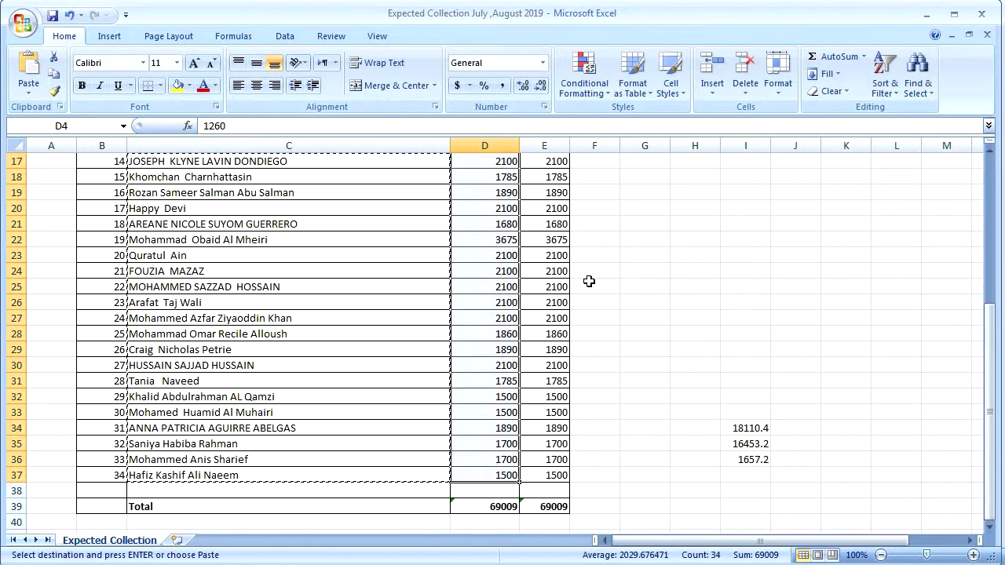
{"action": "key", "text": "ctrl+c"}
{"action": "key", "text": "ctrl+Tab"}
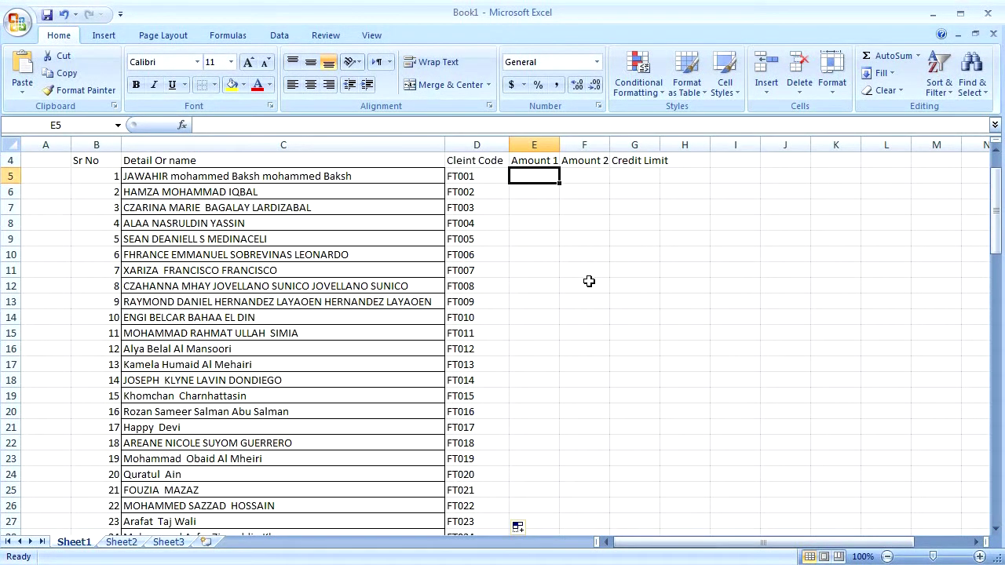
{"action": "key", "text": "ctrl+v"}
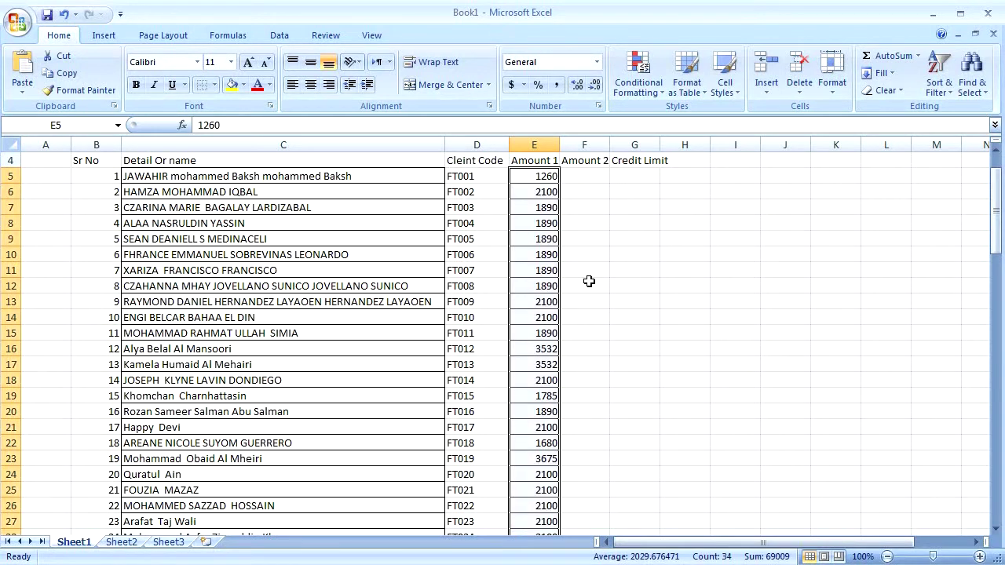
- Copy the Aug-19 amounts in E4:E37 of the "Expected Collection July ,August 2019" workbook into Book1's Amount 2 column, starting at F5
{"action": "key", "text": "ctrl+Tab"}
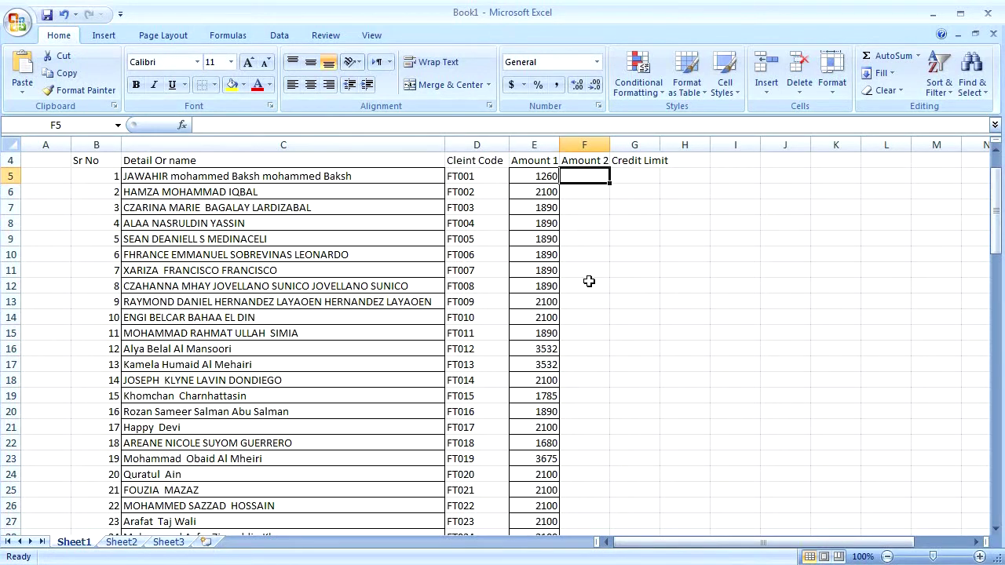
{"action": "key", "text": "Right"}
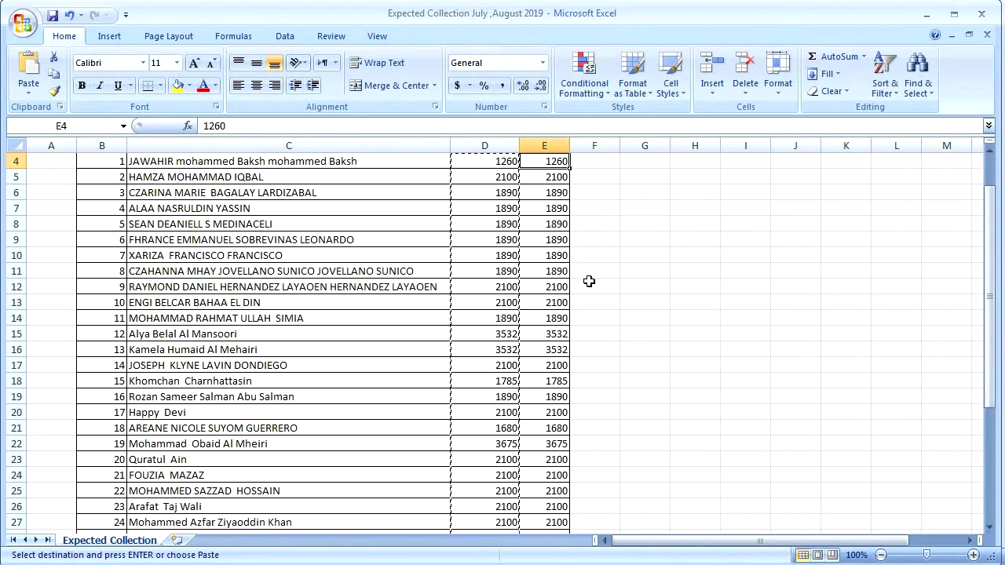
{"action": "key", "text": "Up"}
{"action": "key", "text": "Up"}
{"action": "key", "text": "Right"}
{"action": "key", "text": "Down"}
{"action": "key", "text": "Down"}
{"action": "key", "text": "Left"}
{"action": "key", "text": "shift+Down"}
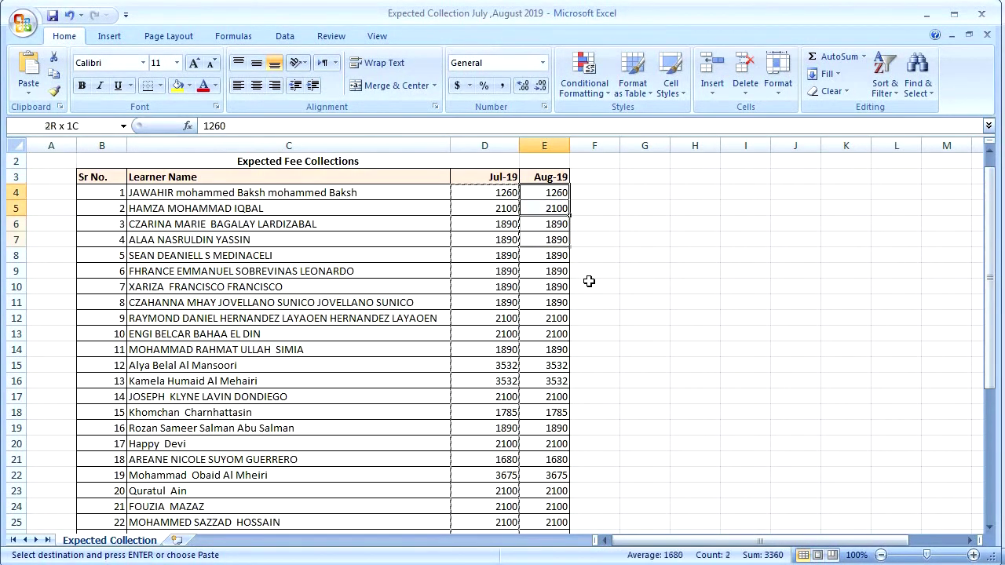
{"action": "key", "text": "shift+Down"}
{"action": "key", "text": "shift+Down"}
{"action": "key", "text": "shift+Down"}
{"action": "key", "text": "shift+Down"}
{"action": "key", "text": "shift+Down"}
{"action": "key", "text": "shift+Down"}
{"action": "key", "text": "shift+Down"}
{"action": "key", "text": "shift+Down"}
{"action": "key", "text": "shift+Down"}
{"action": "key", "text": "shift+Down"}
{"action": "key", "text": "shift+Down"}
{"action": "key", "text": "shift+Down"}
{"action": "key", "text": "shift+Down"}
{"action": "key", "text": "shift+Down"}
{"action": "key", "text": "shift+Down"}
{"action": "key", "text": "shift+Down"}
{"action": "key", "text": "shift+Down"}
{"action": "key", "text": "shift+Down"}
{"action": "key", "text": "shift+Down"}
{"action": "key", "text": "shift+Down"}
{"action": "scroll", "coordinate": [588, 281], "scroll_direction": "down", "scroll_amount": 1}
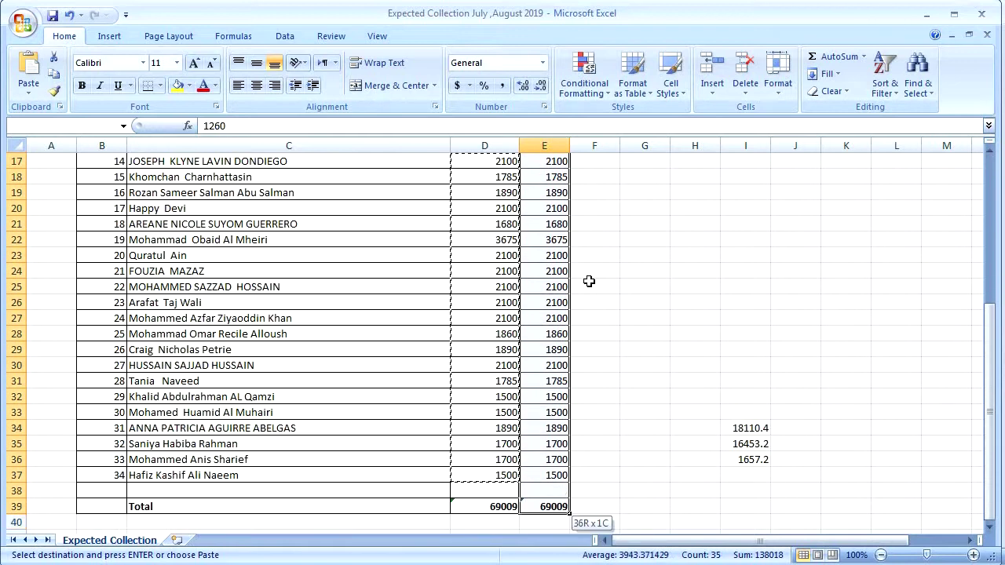
{"action": "key", "text": "ctrl+Tab"}
{"action": "key", "text": "Right"}
{"action": "key", "text": "Left"}
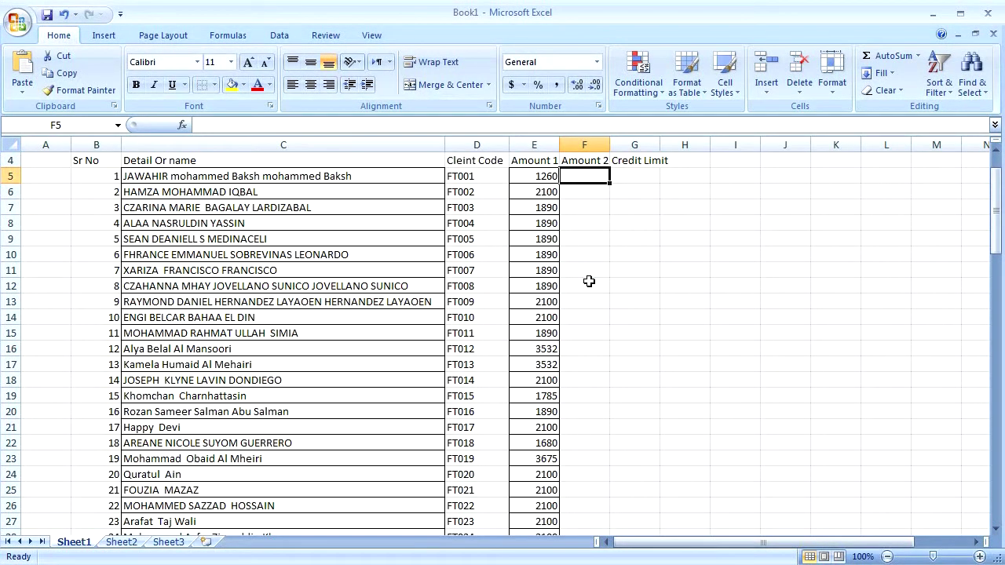
{"action": "key", "text": "ctrl+v"}
{"action": "key", "text": "Right"}
{"action": "key", "text": "Left"}
{"action": "key", "text": "Down"}
{"action": "key", "text": "Down"}
{"action": "key", "text": "Up"}
{"action": "key", "text": "Up"}
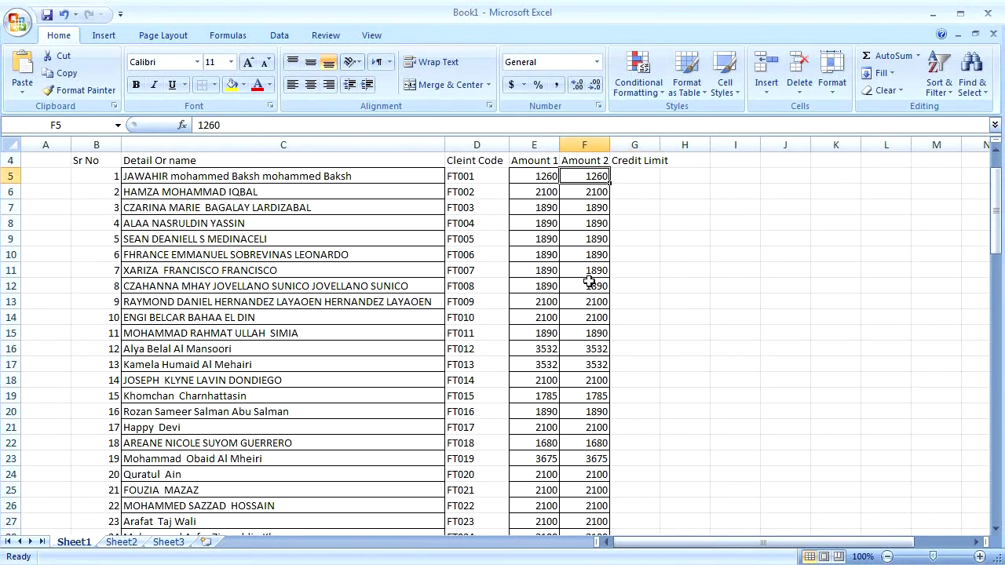
- Enter a credit limit of 10000 for the first client in G5
{"action": "key", "text": "Right"}
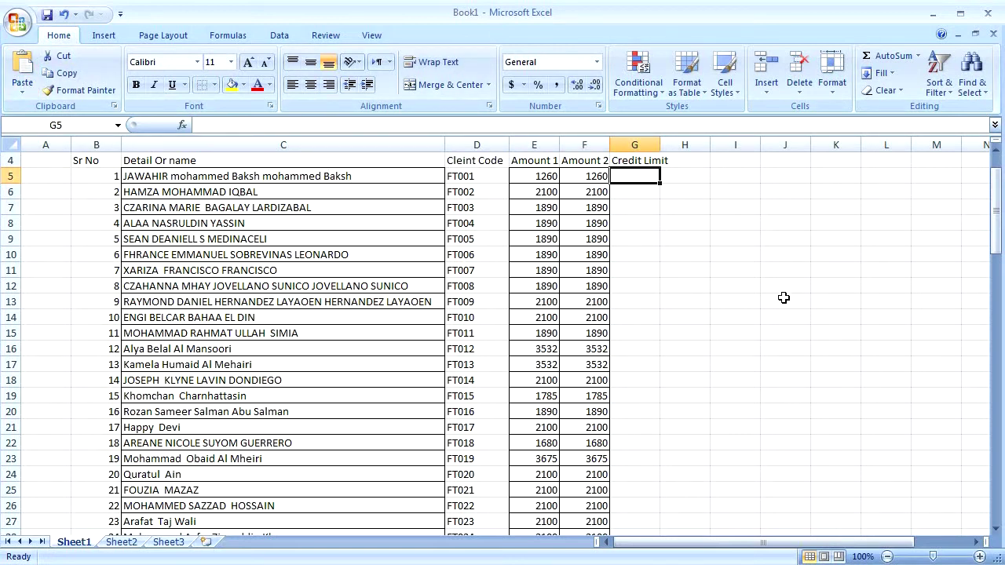
{"action": "type", "text": "10000"}
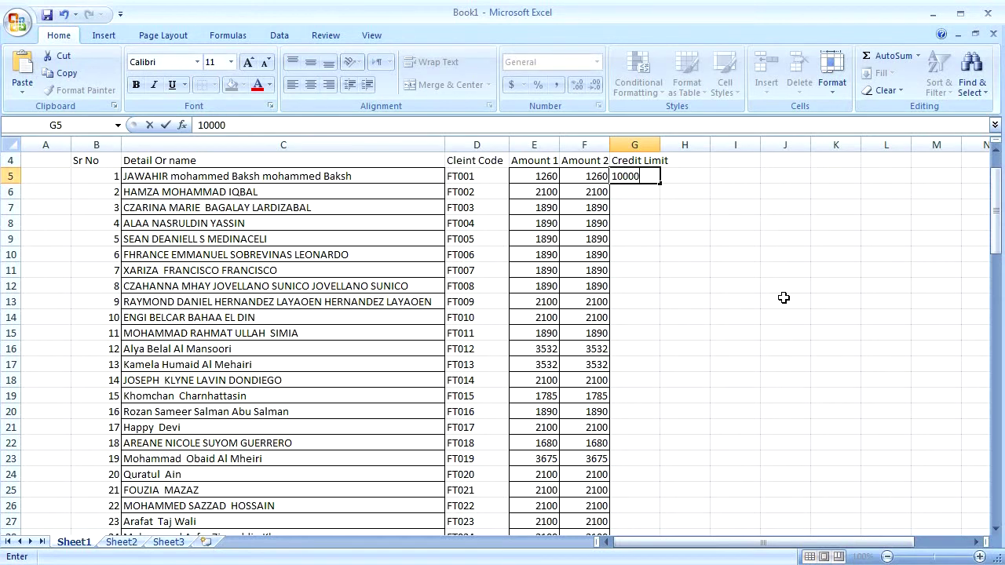
{"action": "key", "text": "Return"}
{"action": "key", "text": "Up"}
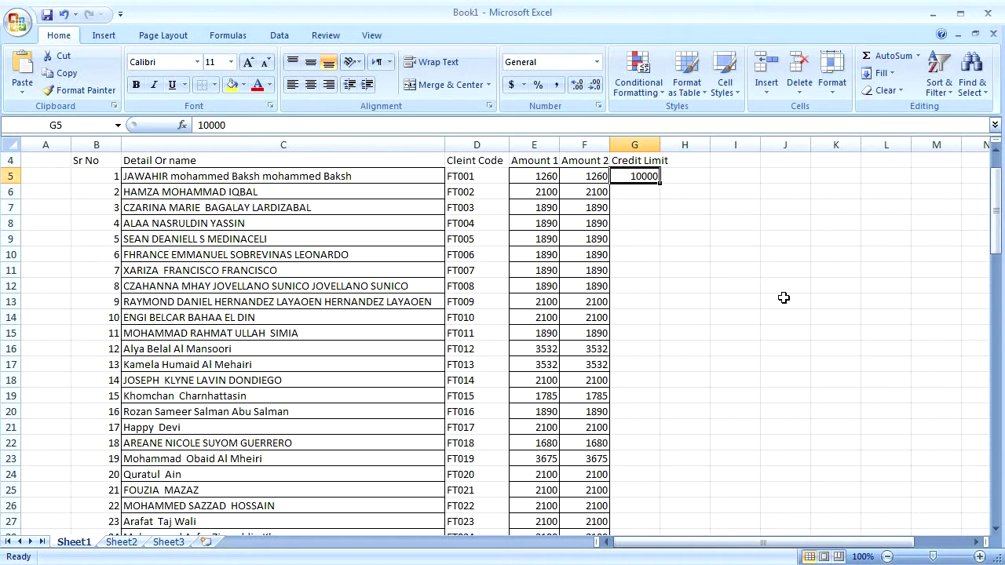
- Fill the credit limit from G5 down through G38, the row of the last named client
{"action": "key", "text": "shift+Down"}
{"action": "key", "text": "shift+Down"}
{"action": "key", "text": "shift+Down"}
{"action": "key", "text": "shift+Down"}
{"action": "key", "text": "shift+Down"}
{"action": "key", "text": "shift+Down"}
{"action": "key", "text": "shift+Down"}
{"action": "key", "text": "shift+Down"}
{"action": "key", "text": "shift+Down"}
{"action": "key", "text": "shift+Down"}
{"action": "key", "text": "shift+Down"}
{"action": "key", "text": "shift+Down"}
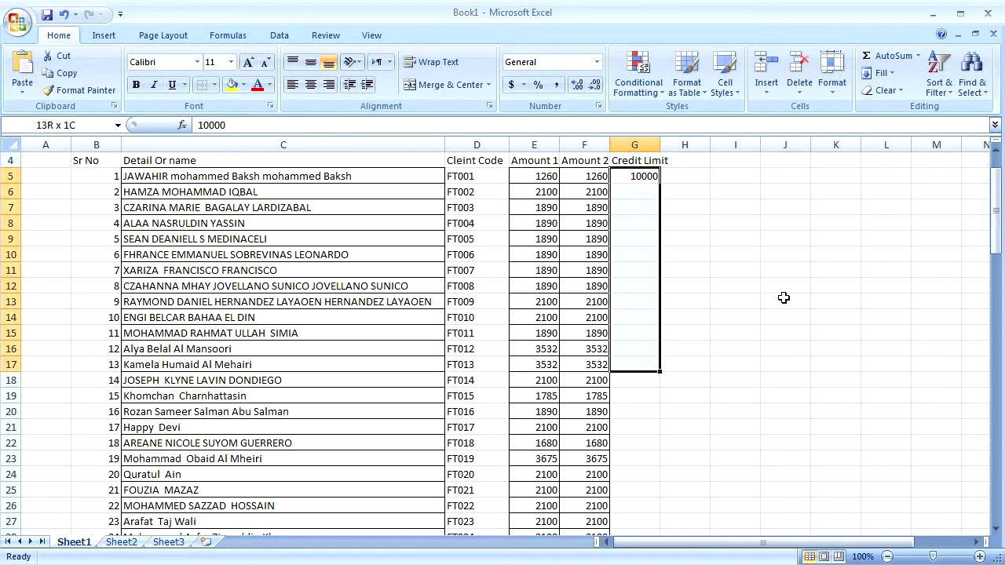
{"action": "key", "text": "shift+Down"}
{"action": "key", "text": "shift+Down"}
{"action": "key", "text": "shift+Down"}
{"action": "key", "text": "shift+Down"}
{"action": "key", "text": "shift+Down"}
{"action": "key", "text": "shift+Down"}
{"action": "key", "text": "shift+Down"}
{"action": "key", "text": "shift+Down"}
{"action": "key", "text": "shift+Down"}
{"action": "key", "text": "shift+Down"}
{"action": "key", "text": "shift+Down"}
{"action": "key", "text": "shift+Down"}
{"action": "key", "text": "shift+Down"}
{"action": "key", "text": "shift+Down"}
{"action": "key", "text": "shift+Down"}
{"action": "key", "text": "shift+Down"}
{"action": "key", "text": "shift+Down"}
{"action": "key", "text": "shift+Down"}
{"action": "key", "text": "shift+Down"}
{"action": "key", "text": "shift+Down"}
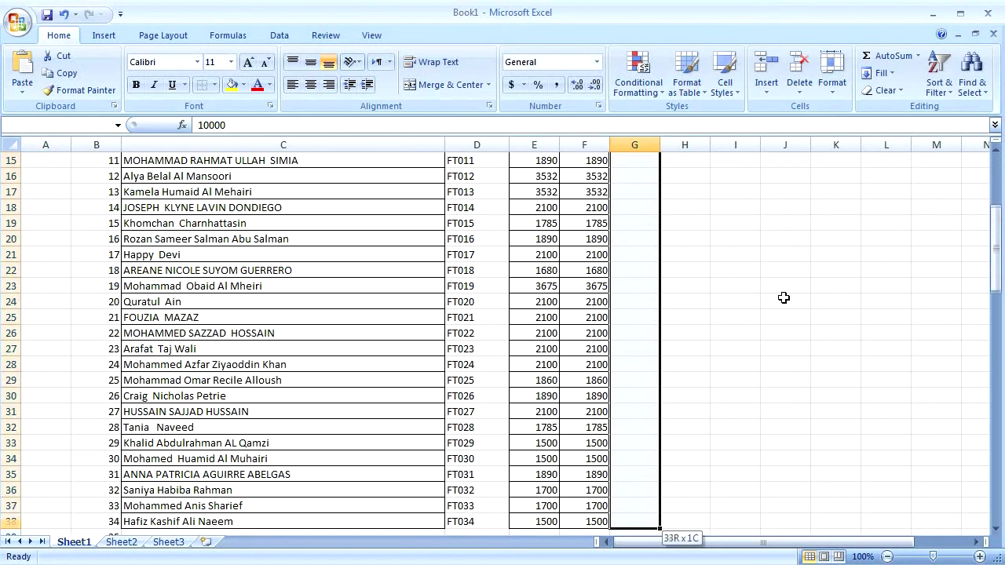
{"action": "key", "text": "shift+Down"}
{"action": "key", "text": "shift+Down"}
{"action": "key", "text": "shift+Down"}
{"action": "key", "text": "shift+Down"}
{"action": "key", "text": "shift+Up"}
{"action": "key", "text": "shift+Up"}
{"action": "key", "text": "shift+Up"}
{"action": "key", "text": "shift+Up"}
{"action": "key", "text": "shift+Up"}
{"action": "key", "text": "shift+Up"}
{"action": "key", "text": "shift+Down"}
{"action": "key", "text": "ctrl+d"}
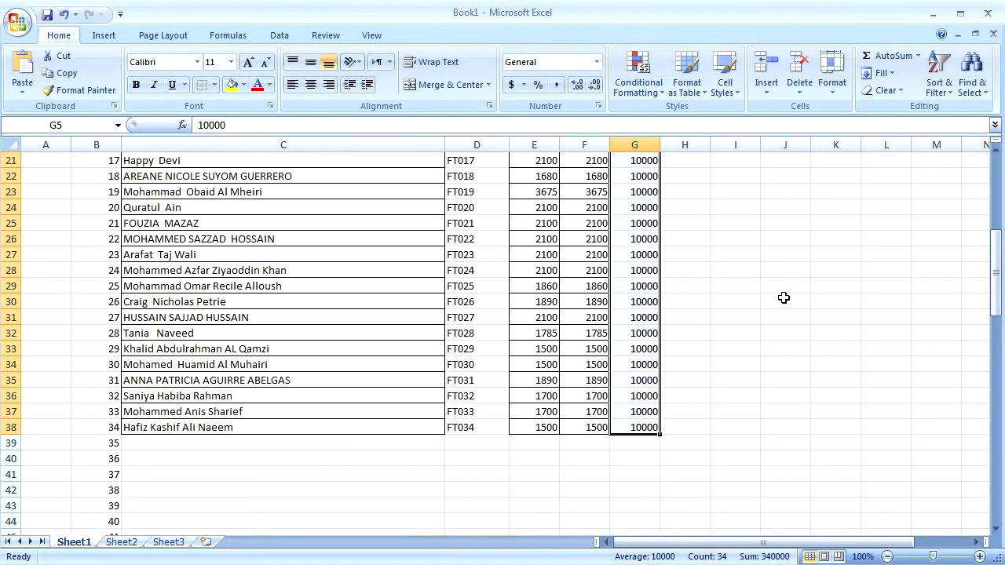
- Look over the filled credit limits and the neighbouring amount columns, finishing at the first client row
{"action": "key", "text": "Up"}
{"action": "key", "text": "Up"}
{"action": "key", "text": "Up"}
{"action": "key", "text": "Up"}
{"action": "key", "text": "Down"}
{"action": "key", "text": "Down"}
{"action": "key", "text": "Down"}
{"action": "key", "text": "Down"}
{"action": "key", "text": "Down"}
{"action": "key", "text": "Up"}
{"action": "key", "text": "Down"}
{"action": "key", "text": "Up"}
{"action": "key", "text": "Left"}
{"action": "key", "text": "Left"}
{"action": "key", "text": "Right"}
{"action": "key", "text": "Right"}
{"action": "key", "text": "Left"}
{"action": "key", "text": "Right"}
{"action": "key", "text": "Down"}
{"action": "key", "text": "Down"}
{"action": "key", "text": "Down"}
{"action": "key", "text": "Down"}
{"action": "key", "text": "Up"}
{"action": "key", "text": "Up"}
{"action": "key", "text": "Up"}
{"action": "key", "text": "Up"}
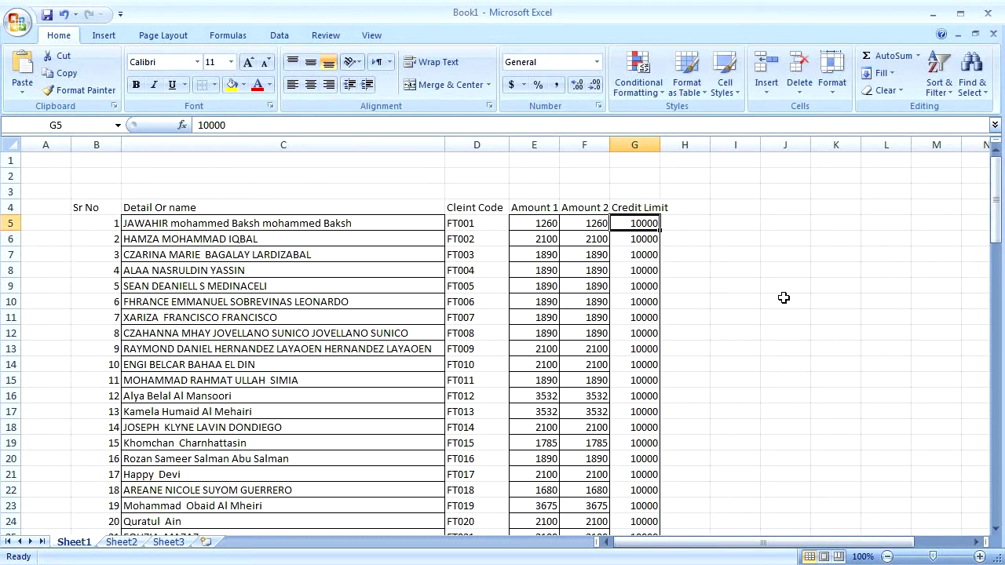
{"action": "key", "text": "Left"}
{"action": "key", "text": "Left"}
{"action": "key", "text": "Left"}
{"action": "key", "text": "Left"}
{"action": "key", "text": "Left"}
{"action": "key", "text": "Right"}
{"action": "key", "text": "Right"}
{"action": "key", "text": "Left"}
{"action": "key", "text": "Left"}
{"action": "key", "text": "Up"}
{"action": "key", "text": "shift+Right"}
{"action": "key", "text": "shift+Right"}
{"action": "key", "text": "shift+Right"}
{"action": "key", "text": "shift+Right"}
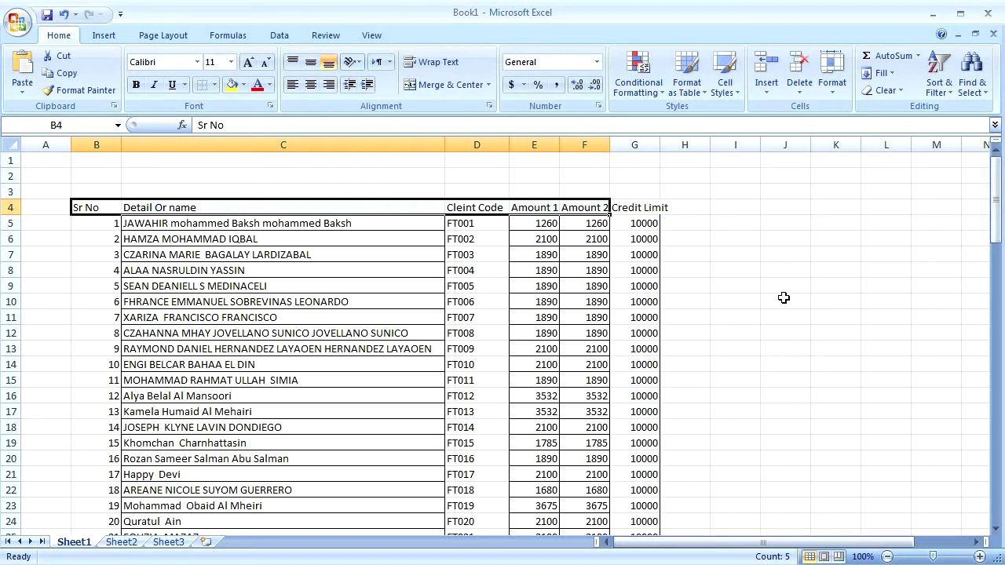
- Delete the surplus serial-number rows below the last named client, from row 39 down past row 79
{"action": "key", "text": "Down"}
{"action": "key", "text": "Down"}
{"action": "key", "text": "Down"}
{"action": "key", "text": "Down"}
{"action": "key", "text": "Down"}
{"action": "key", "text": "Down"}
{"action": "key", "text": "Down"}
{"action": "key", "text": "Down"}
{"action": "key", "text": "Down"}
{"action": "key", "text": "Down"}
{"action": "key", "text": "Down"}
{"action": "key", "text": "Down"}
{"action": "key", "text": "Down"}
{"action": "key", "text": "Down"}
{"action": "key", "text": "Down"}
{"action": "key", "text": "Down"}
{"action": "key", "text": "Down"}
{"action": "key", "text": "Down"}
{"action": "key", "text": "Down"}
{"action": "key", "text": "Down"}
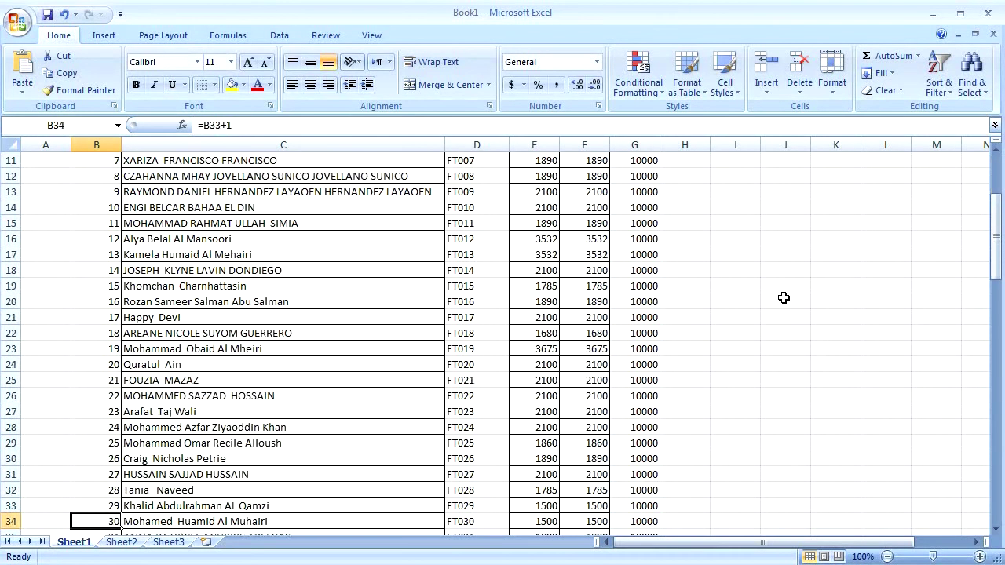
{"action": "key", "text": "Up"}
{"action": "key", "text": "Up"}
{"action": "key", "text": "Up"}
{"action": "key", "text": "Up"}
{"action": "key", "text": "Up"}
{"action": "key", "text": "Up"}
{"action": "key", "text": "Up"}
{"action": "key", "text": "Up"}
{"action": "key", "text": "Up"}
{"action": "key", "text": "Up"}
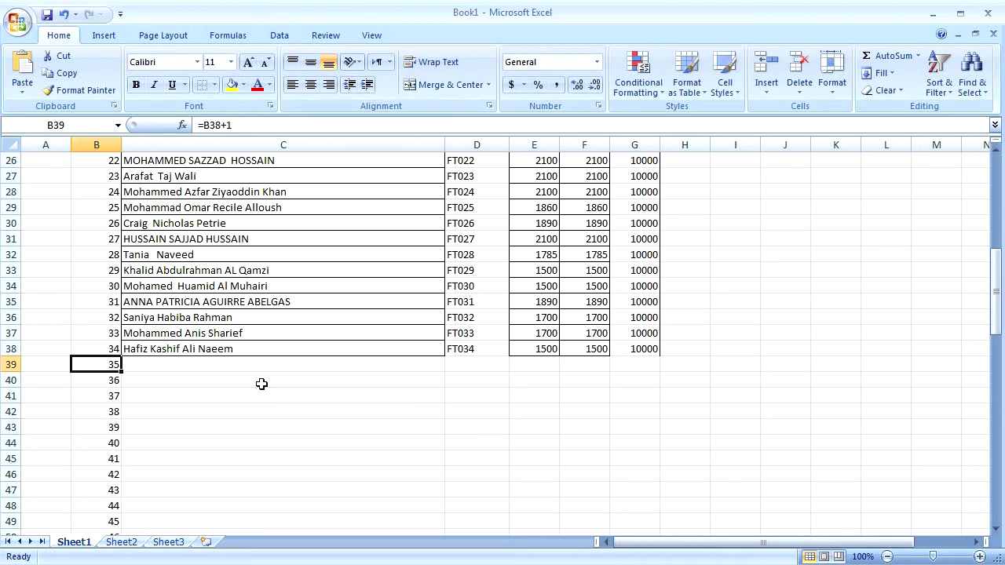
{"action": "left_click_drag", "start_coordinate": [10, 364], "coordinate": [9, 411]}
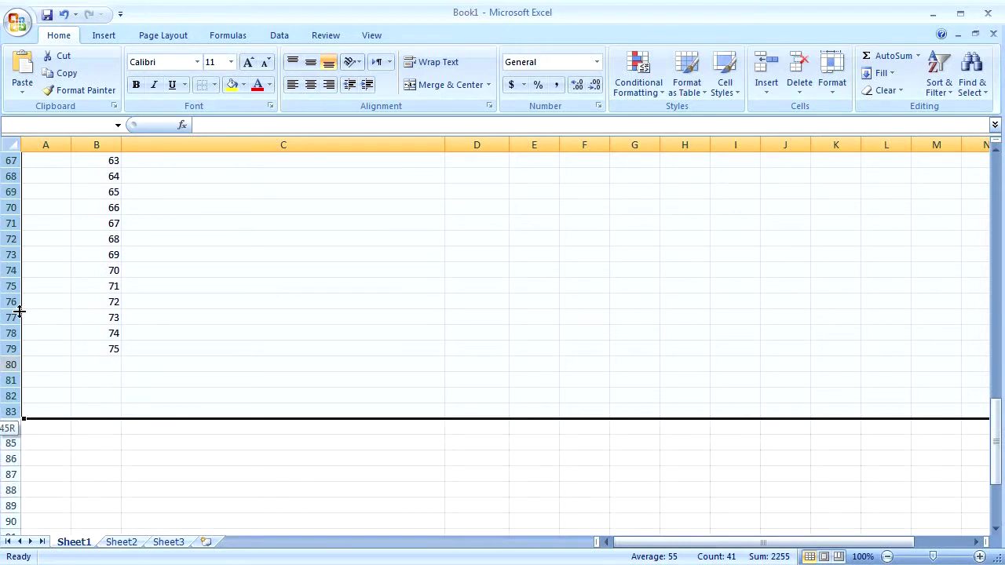
{"action": "right_click", "coordinate": [8, 218]}
{"action": "left_click", "coordinate": [55, 314]}
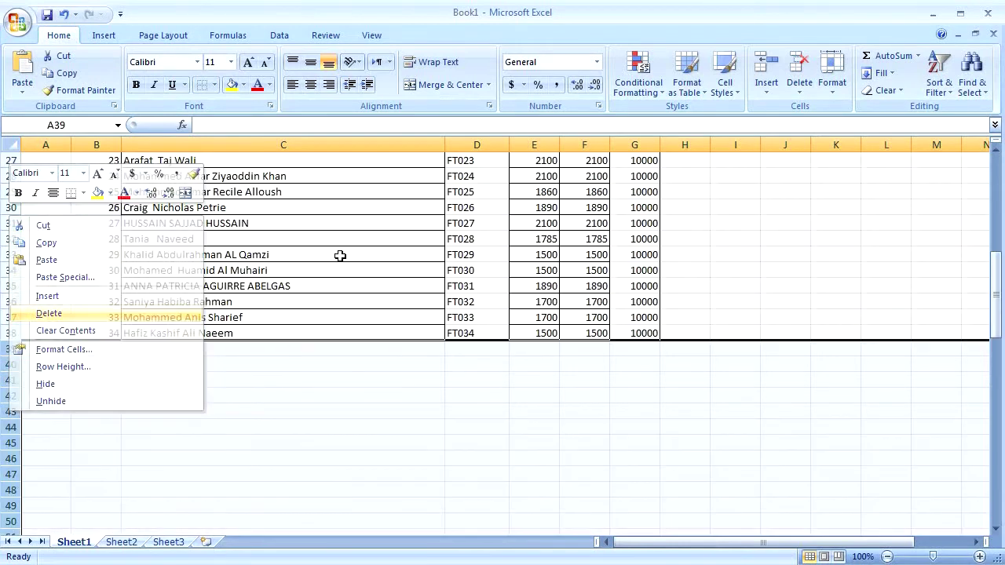
{"action": "left_click", "coordinate": [304, 364]}
- Make the header cells B4:G4, from Sr No to Credit Limit, bold
{"action": "key", "text": "Up"}
{"action": "key", "text": "Up"}
{"action": "key", "text": "Up"}
{"action": "key", "text": "Up"}
{"action": "key", "text": "Up"}
{"action": "key", "text": "Up"}
{"action": "key", "text": "Up"}
{"action": "key", "text": "Up"}
{"action": "key", "text": "Up"}
{"action": "key", "text": "Up"}
{"action": "key", "text": "Up"}
{"action": "key", "text": "Up"}
{"action": "key", "text": "Up"}
{"action": "key", "text": "Up"}
{"action": "key", "text": "Up"}
{"action": "key", "text": "Up"}
{"action": "key", "text": "Up"}
{"action": "key", "text": "Up"}
{"action": "key", "text": "Up"}
{"action": "key", "text": "Up"}
{"action": "key", "text": "Up"}
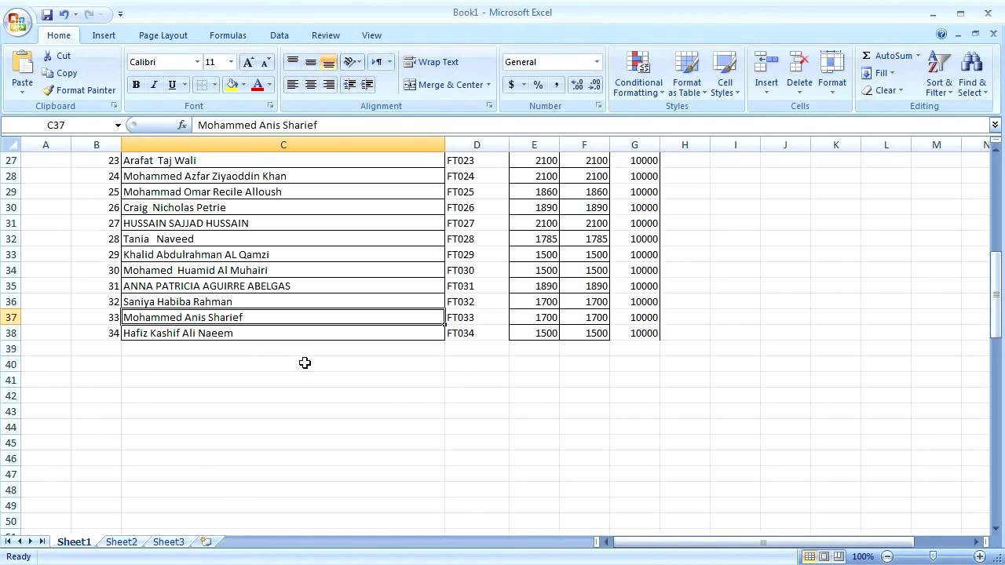
{"action": "key", "text": "Down"}
{"action": "key", "text": "Down"}
{"action": "key", "text": "Down"}
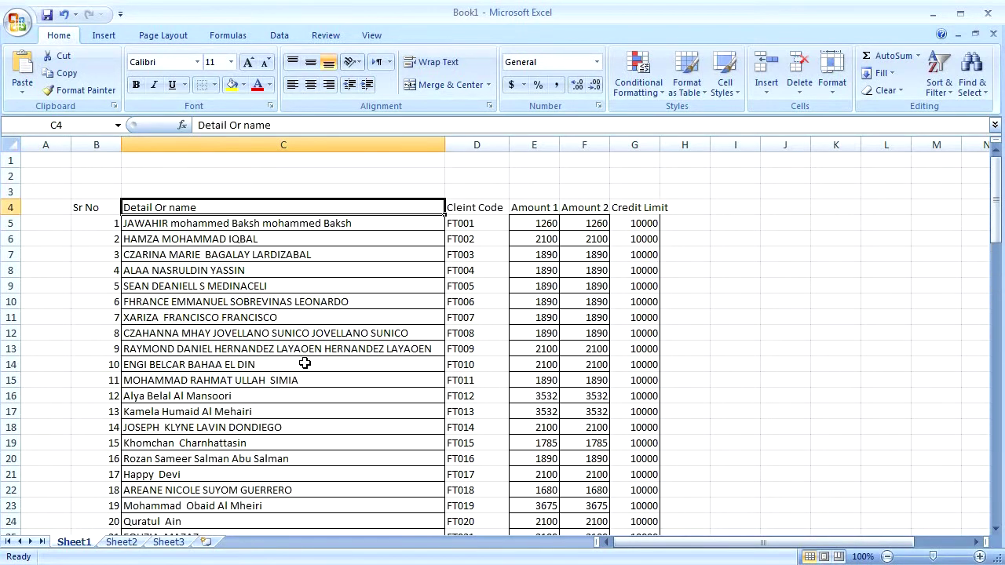
{"action": "key", "text": "Left"}
{"action": "key", "text": "shift+Right"}
{"action": "key", "text": "shift+Right"}
{"action": "key", "text": "shift+Right"}
{"action": "key", "text": "shift+Right"}
{"action": "key", "text": "shift+Right"}
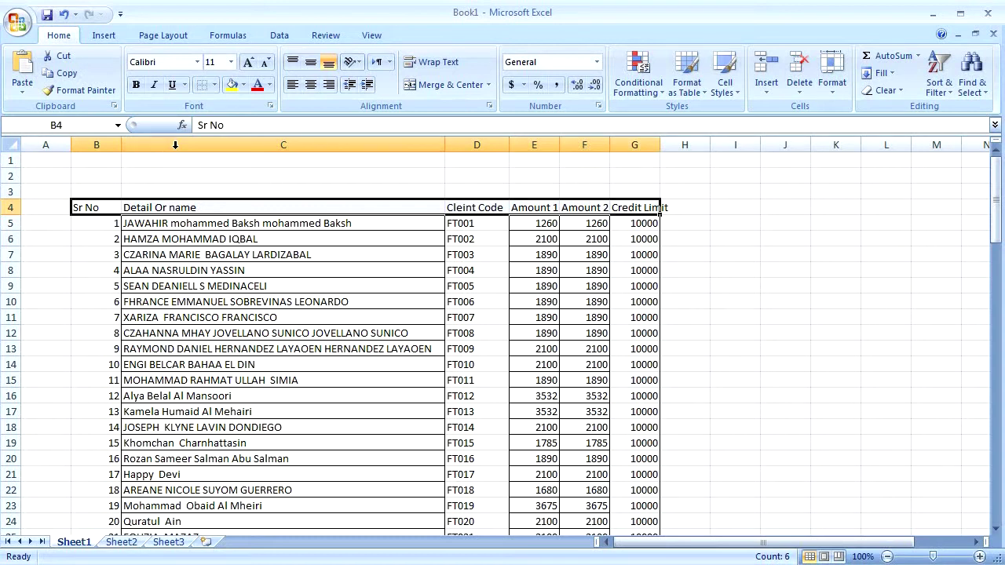
{"action": "left_click", "coordinate": [137, 86]}
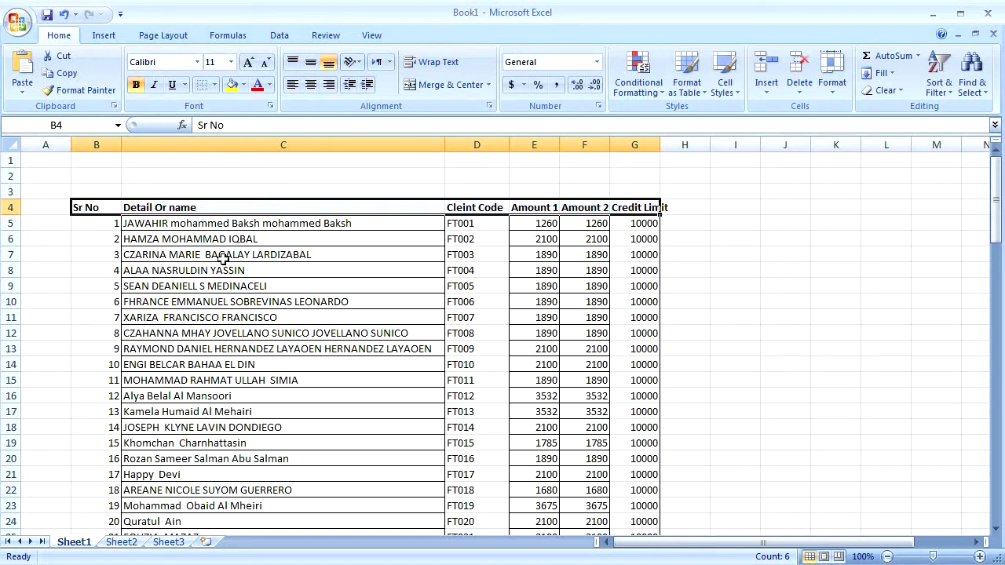
- Apply All Borders to the client table and the two empty rows under it, B4:G40
{"action": "key", "text": "shift+Down"}
{"action": "key", "text": "shift+Down"}
{"action": "key", "text": "shift+Down"}
{"action": "key", "text": "shift+Down"}
{"action": "key", "text": "shift+Down"}
{"action": "key", "text": "shift+Down"}
{"action": "key", "text": "shift+Down"}
{"action": "key", "text": "shift+Down"}
{"action": "key", "text": "shift+Down"}
{"action": "key", "text": "shift+Down"}
{"action": "key", "text": "shift+Down"}
{"action": "key", "text": "shift+Down"}
{"action": "key", "text": "shift+Down"}
{"action": "key", "text": "shift+Down"}
{"action": "key", "text": "shift+Down"}
{"action": "key", "text": "shift+Down"}
{"action": "key", "text": "shift+Down"}
{"action": "key", "text": "shift+Down"}
{"action": "key", "text": "shift+Down"}
{"action": "key", "text": "shift+Down"}
{"action": "key", "text": "shift+Down"}
{"action": "key", "text": "shift+Down"}
{"action": "key", "text": "shift+Down"}
{"action": "key", "text": "shift+Down"}
{"action": "key", "text": "shift+Down"}
{"action": "key", "text": "shift+Down"}
{"action": "key", "text": "shift+Down"}
{"action": "key", "text": "shift+Down"}
{"action": "key", "text": "shift+Down"}
{"action": "key", "text": "shift+Down"}
{"action": "key", "text": "shift+Down"}
{"action": "key", "text": "shift+Down"}
{"action": "key", "text": "shift+Down"}
{"action": "key", "text": "shift+Down"}
{"action": "key", "text": "shift+Down"}
{"action": "key", "text": "shift+Down"}
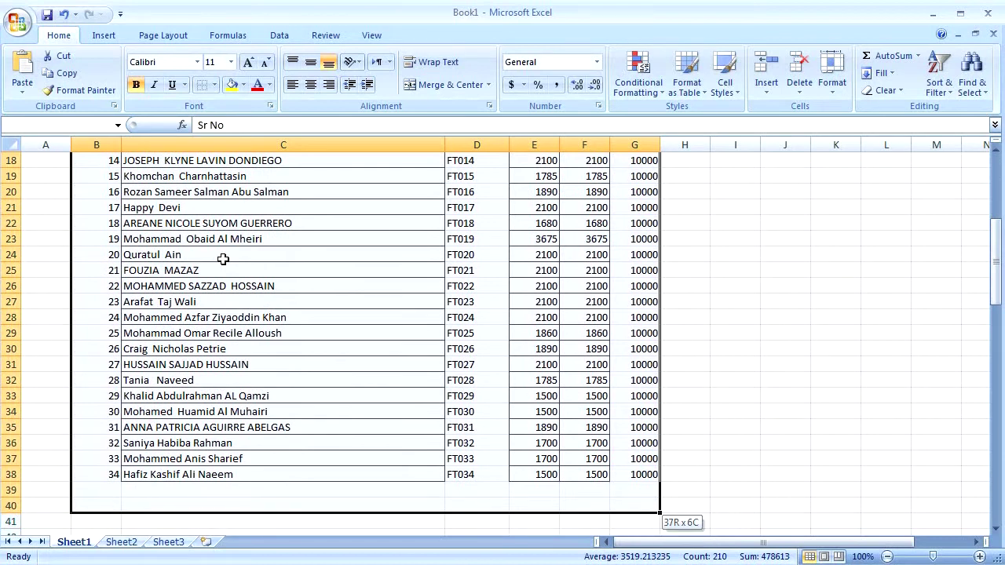
{"action": "left_click", "coordinate": [213, 85]}
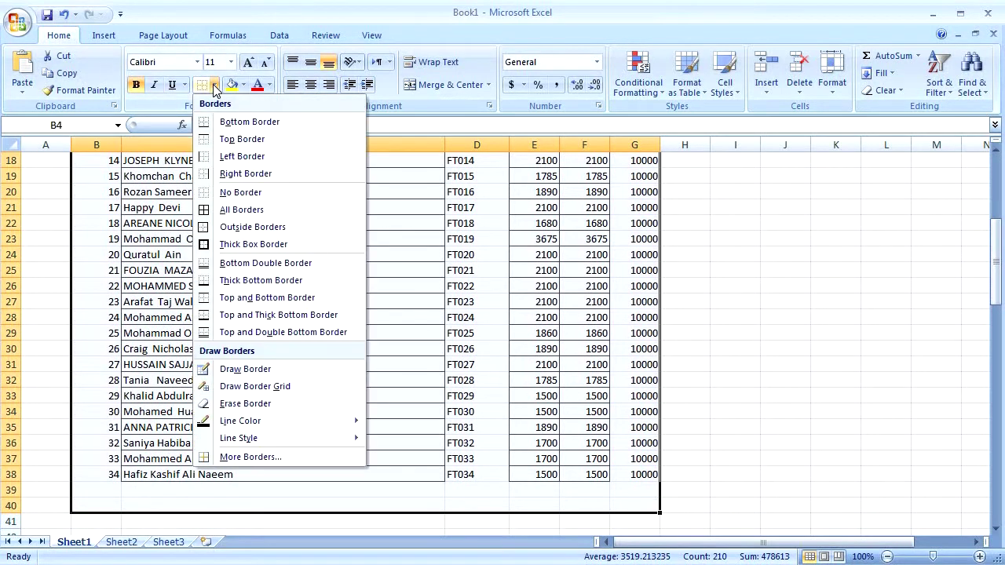
{"action": "left_click", "coordinate": [239, 210]}
{"action": "left_click", "coordinate": [319, 291]}
- Autofit the widths of columns B through G to their contents
{"action": "key", "text": "Up"}
{"action": "key", "text": "Up"}
{"action": "key", "text": "Up"}
{"action": "key", "text": "Up"}
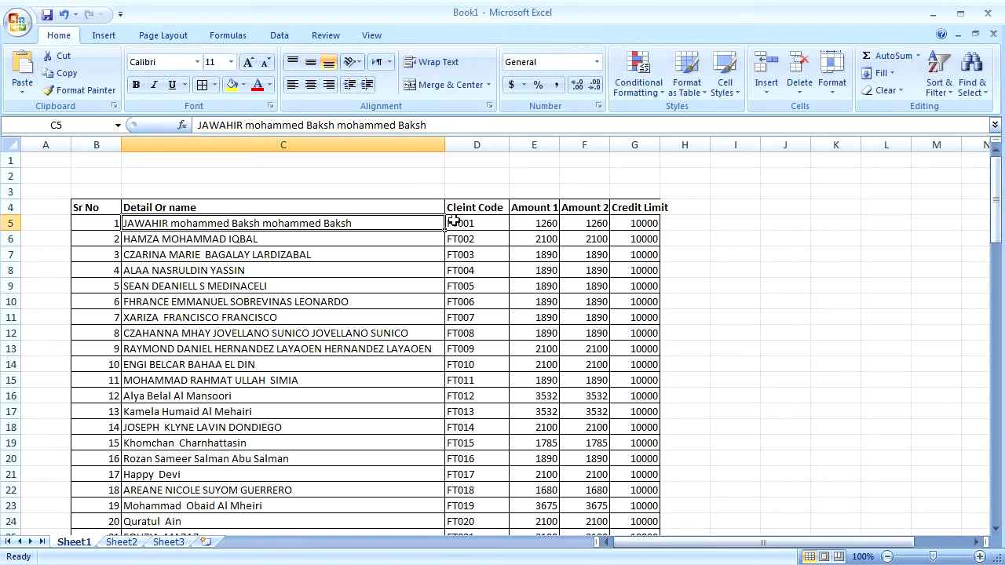
{"action": "left_click", "coordinate": [112, 138]}
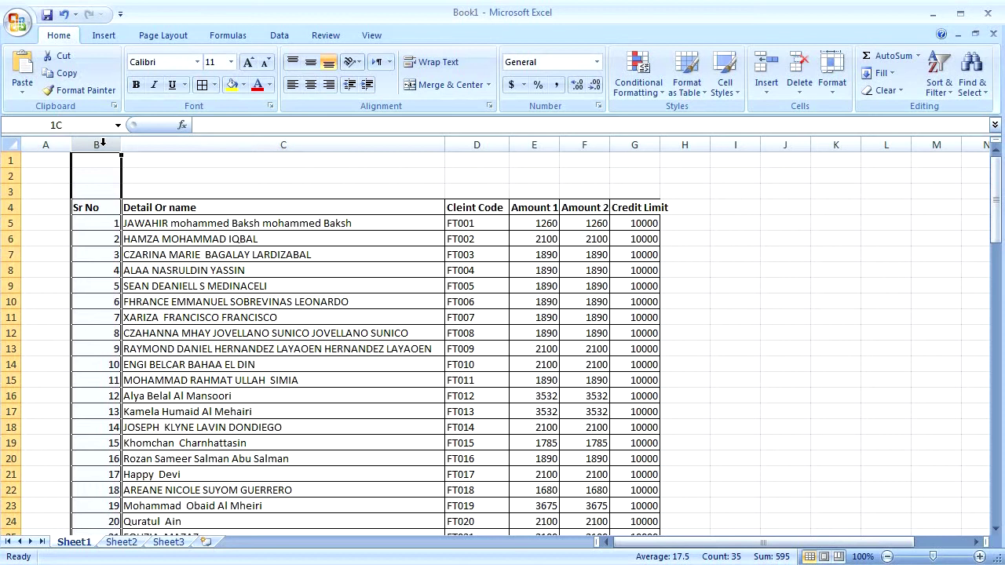
{"action": "left_click_drag", "start_coordinate": [102, 142], "coordinate": [660, 146]}
{"action": "double_click", "coordinate": [659, 146]}
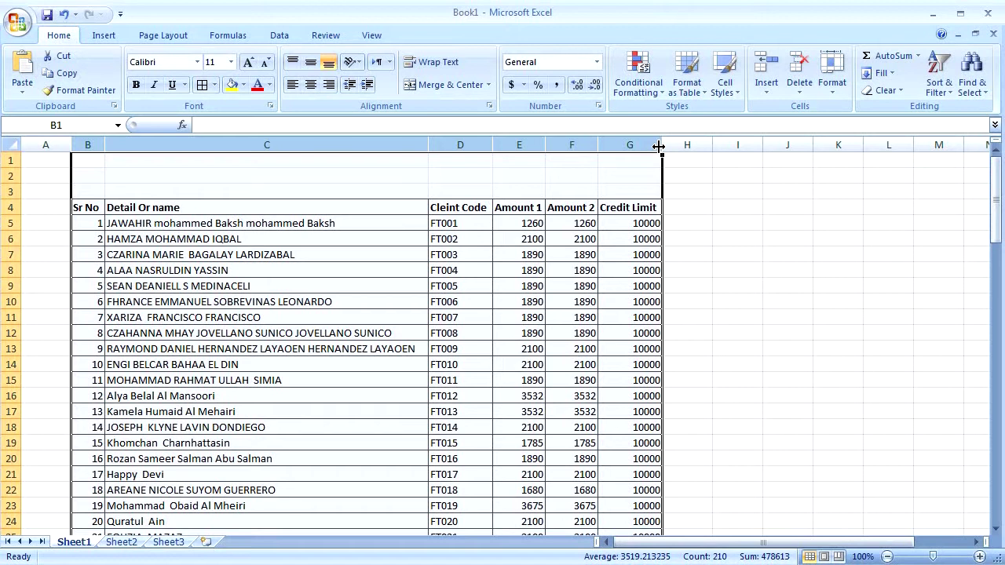
{"action": "left_click", "coordinate": [542, 288]}
- Enter the company heading James & Co in cell C2, above the client table
{"action": "key", "text": "Left"}
{"action": "key", "text": "Left"}
{"action": "key", "text": "Left"}
{"action": "key", "text": "Left"}
{"action": "key", "text": "Up"}
{"action": "key", "text": "Up"}
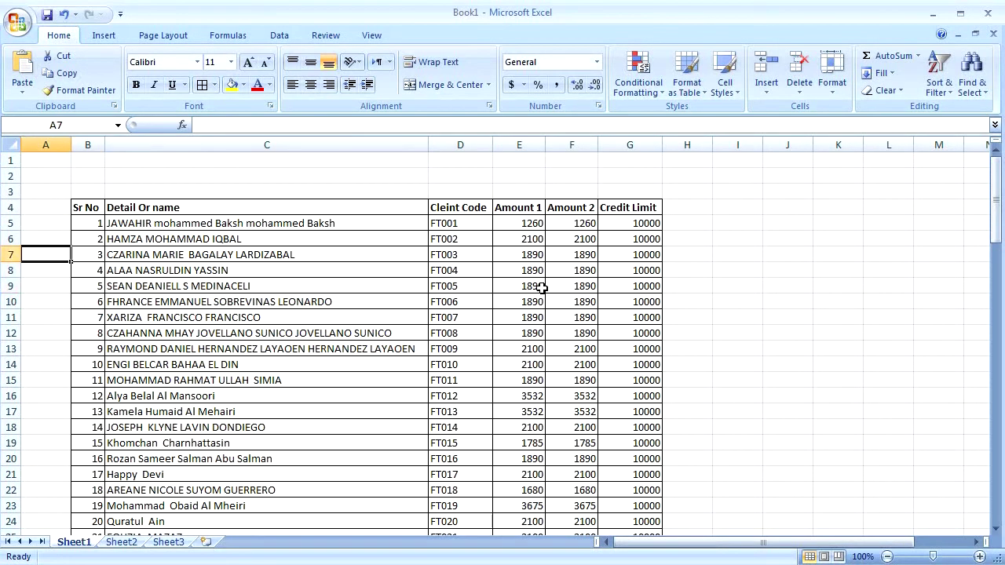
{"action": "key", "text": "Up"}
{"action": "key", "text": "Up"}
{"action": "key", "text": "Up"}
{"action": "key", "text": "Right"}
{"action": "key", "text": "Right"}
{"action": "key", "text": "Left"}
{"action": "key", "text": "Right"}
{"action": "key", "text": "Left"}
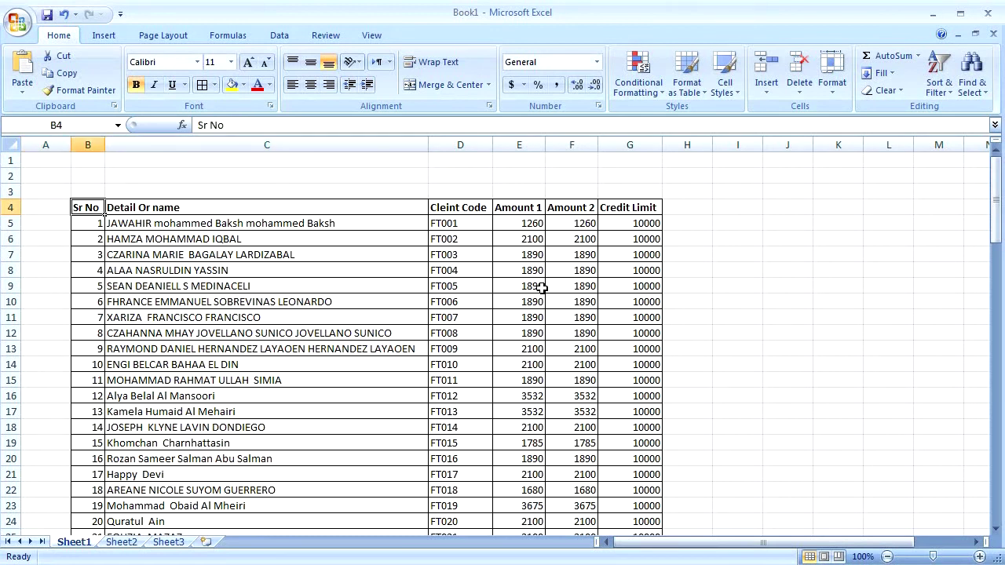
{"action": "key", "text": "Up"}
{"action": "key", "text": "Up"}
{"action": "key", "text": "Right"}
{"action": "key", "text": "Right"}
{"action": "key", "text": "Left"}
{"action": "key", "text": "Left"}
{"action": "key", "text": "shift+Right"}
{"action": "key", "text": "shift+Right"}
{"action": "key", "text": "shift+Right"}
{"action": "key", "text": "shift+Right"}
{"action": "key", "text": "shift+Right"}
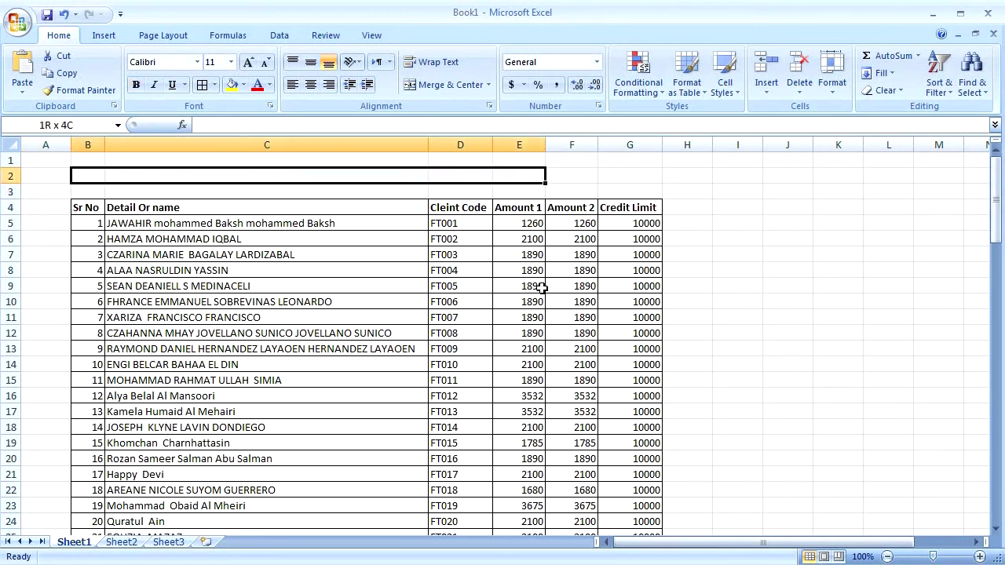
{"action": "key", "text": "Left"}
{"action": "key", "text": "Right"}
{"action": "key", "text": "Right"}
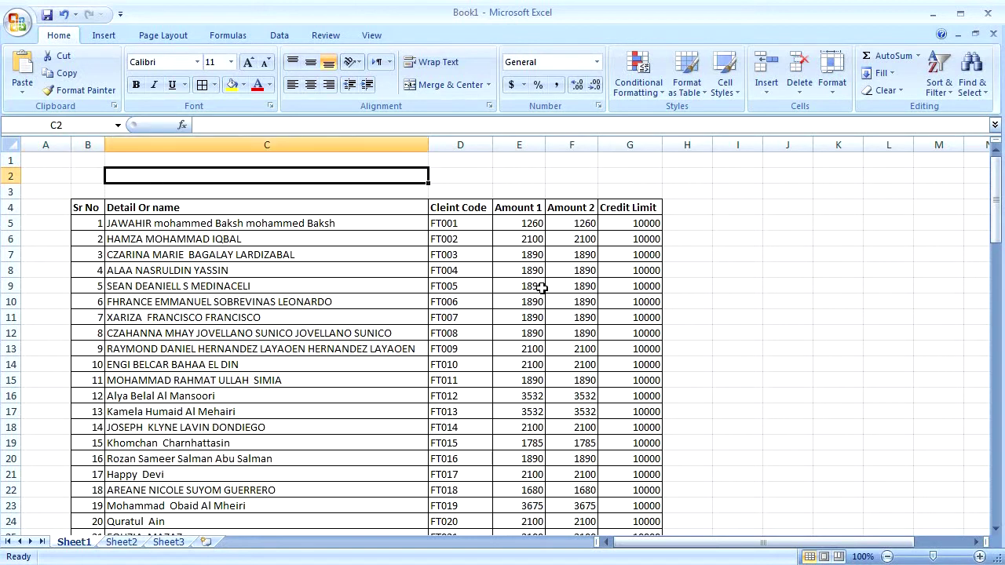
{"action": "type", "text": "James"}
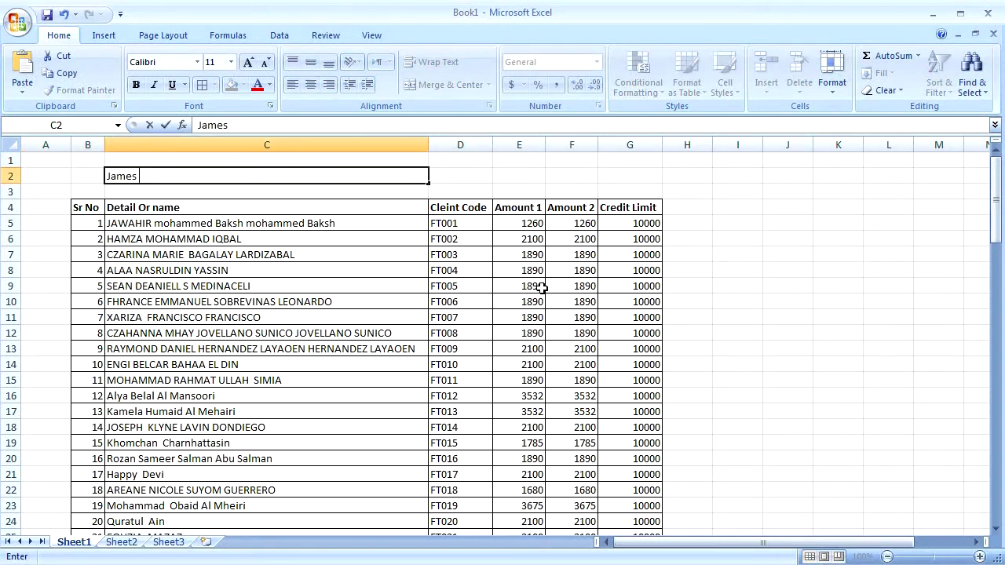
{"action": "key", "text": "Return"}
{"action": "key", "text": "Up"}
{"action": "key", "text": "Right"}
{"action": "key", "text": "Right"}
{"action": "key", "text": "Left"}
{"action": "key", "text": "Left"}
{"action": "key", "text": "Right"}
{"action": "key", "text": "Left"}
{"action": "type", "text": "James & Co"}
{"action": "key", "text": "Return"}
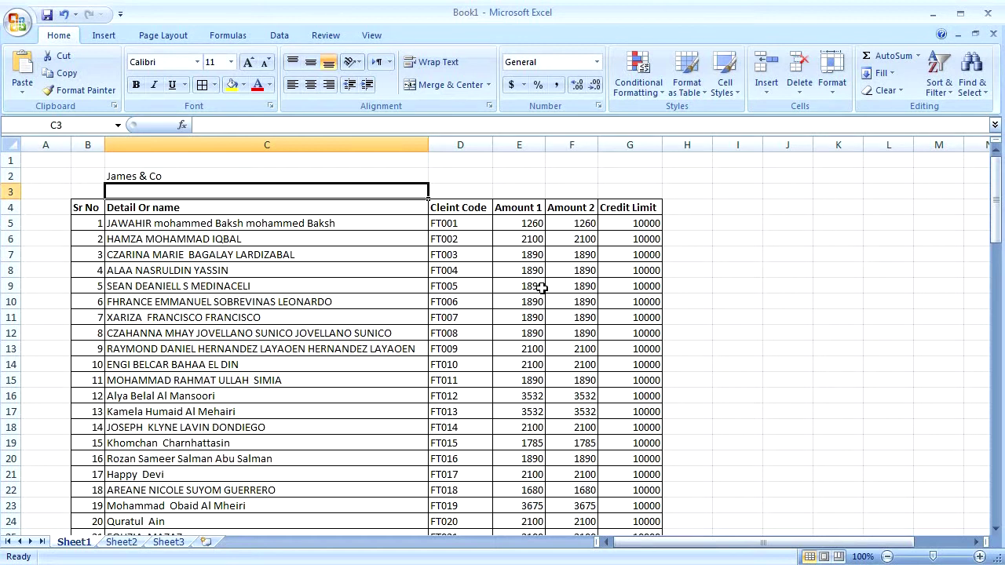
- Enter the subheading A/R Detail Sheet in cell C3, directly above the table header
{"action": "type", "text": "Air"}
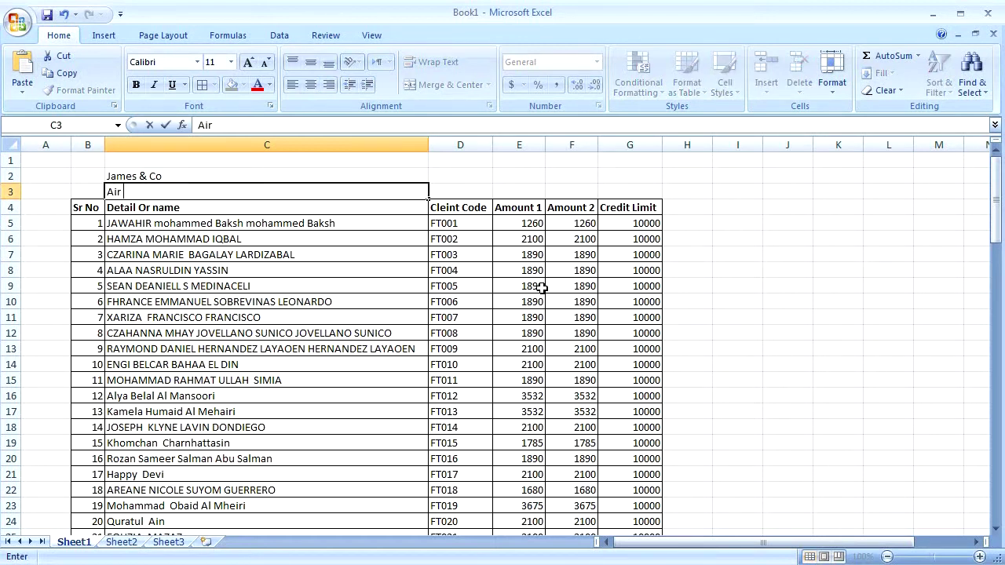
{"action": "key", "text": "BackSpace"}
{"action": "key", "text": "BackSpace"}
{"action": "type", "text": "/R"}
{"action": "type", "text": " Shee"}
{"action": "key", "text": "BackSpace"}
{"action": "key", "text": "BackSpace"}
{"action": "key", "text": "BackSpace"}
{"action": "key", "text": "BackSpace"}
{"action": "key", "text": "BackSpace"}
{"action": "type", "text": "Detail Sheet"}
{"action": "key", "text": "Return"}
- Merge and center the James & Co heading across the table's width, B2:G2
{"action": "key", "text": "Up"}
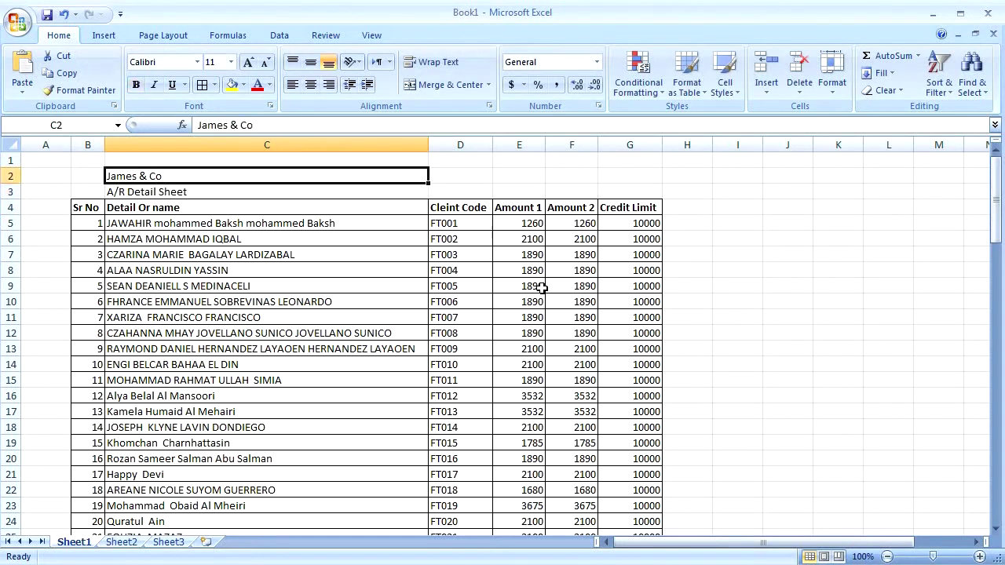
{"action": "key", "text": "Up"}
{"action": "key", "text": "Left"}
{"action": "key", "text": "Left"}
{"action": "key", "text": "Down"}
{"action": "key", "text": "Down"}
{"action": "key", "text": "Right"}
{"action": "key", "text": "Right"}
{"action": "key", "text": "Up"}
{"action": "key", "text": "Left"}
{"action": "key", "text": "Left"}
{"action": "key", "text": "Right"}
{"action": "key", "text": "Right"}
{"action": "key", "text": "Right"}
{"action": "key", "text": "Right"}
{"action": "key", "text": "Left"}
{"action": "key", "text": "Left"}
{"action": "key", "text": "Left"}
{"action": "key", "text": "Right"}
{"action": "key", "text": "Left"}
{"action": "key", "text": "shift+Right"}
{"action": "key", "text": "shift+Right"}
{"action": "key", "text": "shift+Right"}
{"action": "key", "text": "shift+Right"}
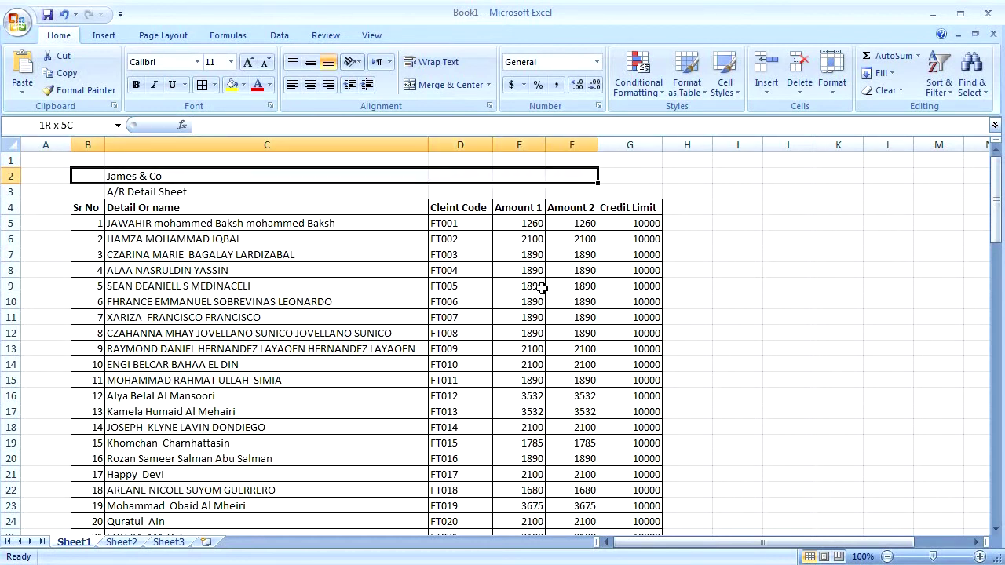
{"action": "key", "text": "shift+Right"}
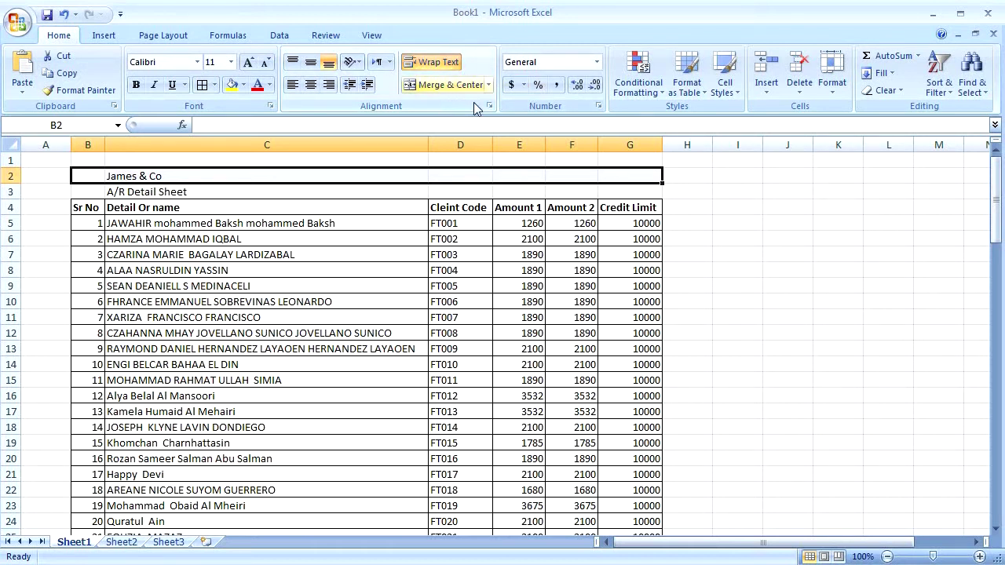
{"action": "left_click", "coordinate": [428, 85]}
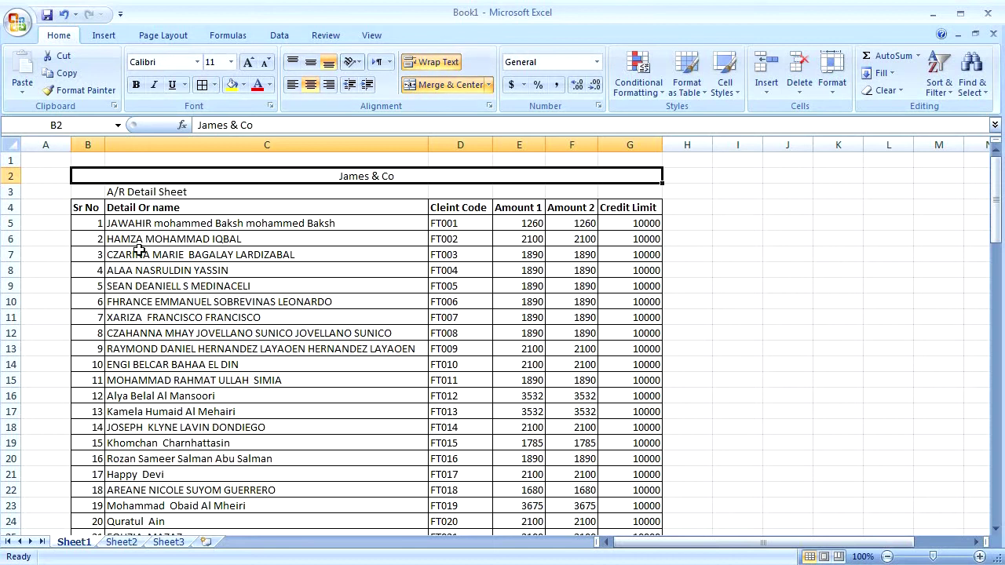
- Merge and center the A/R Detail Sheet subheading across B3:G3
{"action": "left_click", "coordinate": [90, 196]}
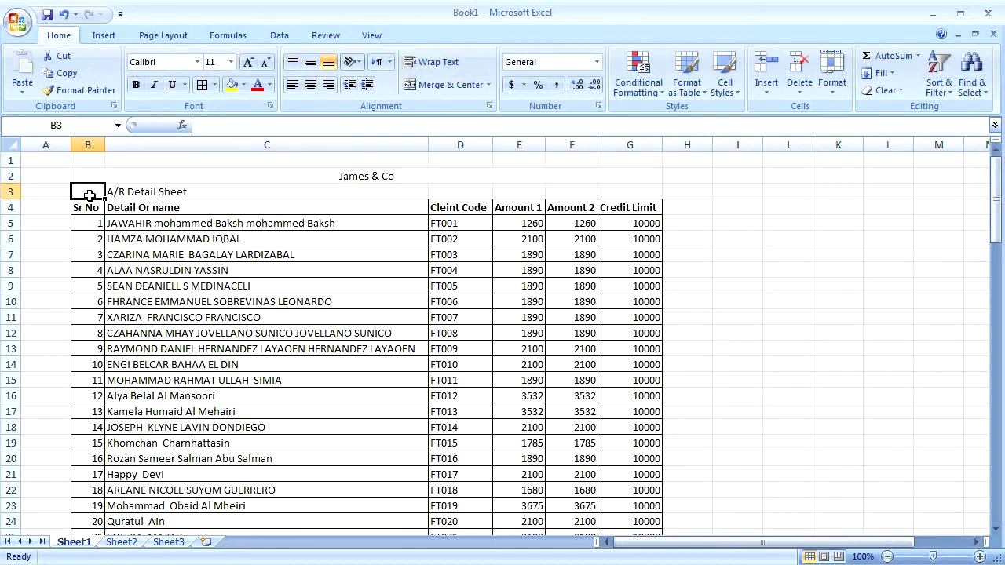
{"action": "key", "text": "shift+Right"}
{"action": "key", "text": "shift+Right"}
{"action": "key", "text": "shift+Right"}
{"action": "key", "text": "shift+Right"}
{"action": "key", "text": "shift+Right"}
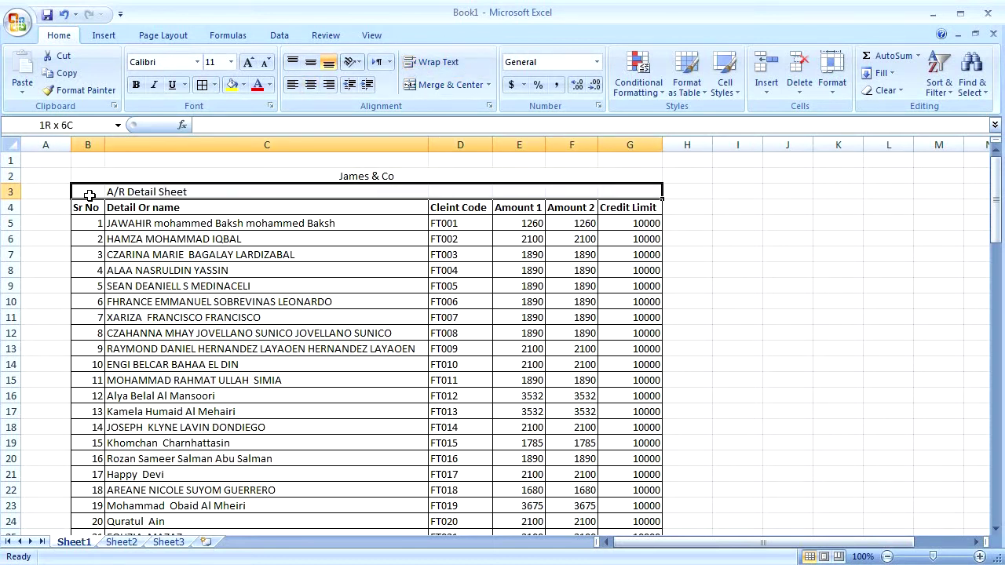
{"action": "left_click", "coordinate": [449, 88]}
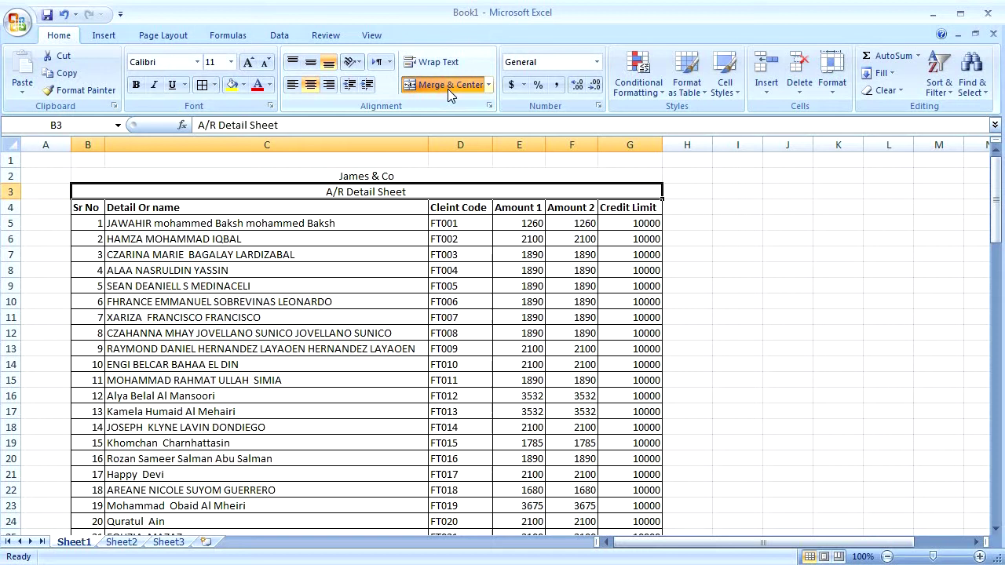
- Fill the table header cells B4:G4 with light grey from the white theme colour's darker shades
{"action": "left_click", "coordinate": [373, 265]}
{"action": "key", "text": "Up"}
{"action": "key", "text": "Up"}
{"action": "key", "text": "Up"}
{"action": "key", "text": "Up"}
{"action": "key", "text": "Up"}
{"action": "key", "text": "Up"}
{"action": "key", "text": "Up"}
{"action": "key", "text": "Down"}
{"action": "key", "text": "Down"}
{"action": "key", "text": "Down"}
{"action": "key", "text": "Left"}
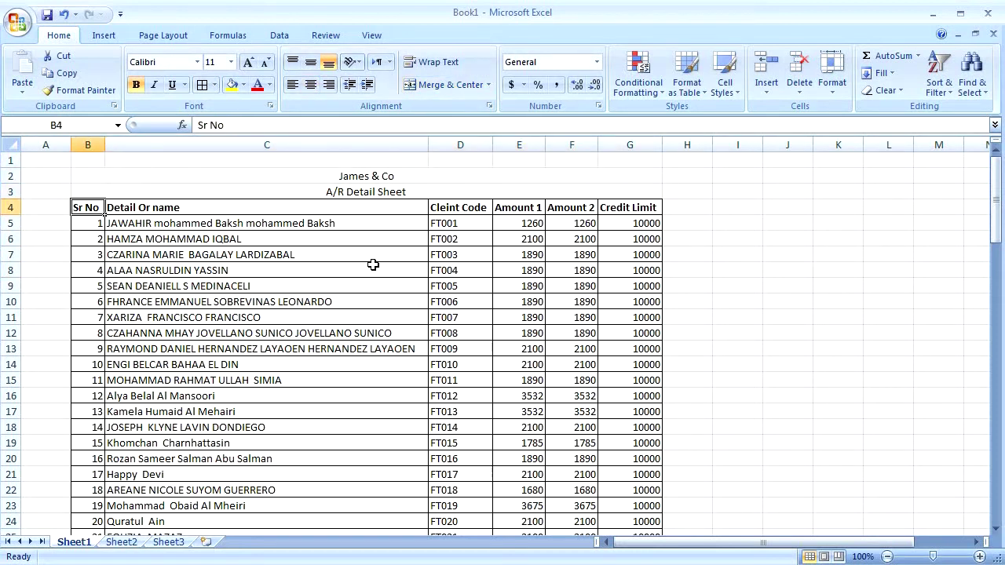
{"action": "key", "text": "shift+Right"}
{"action": "key", "text": "shift+Right"}
{"action": "key", "text": "shift+Right"}
{"action": "key", "text": "shift+Right"}
{"action": "key", "text": "shift+Right"}
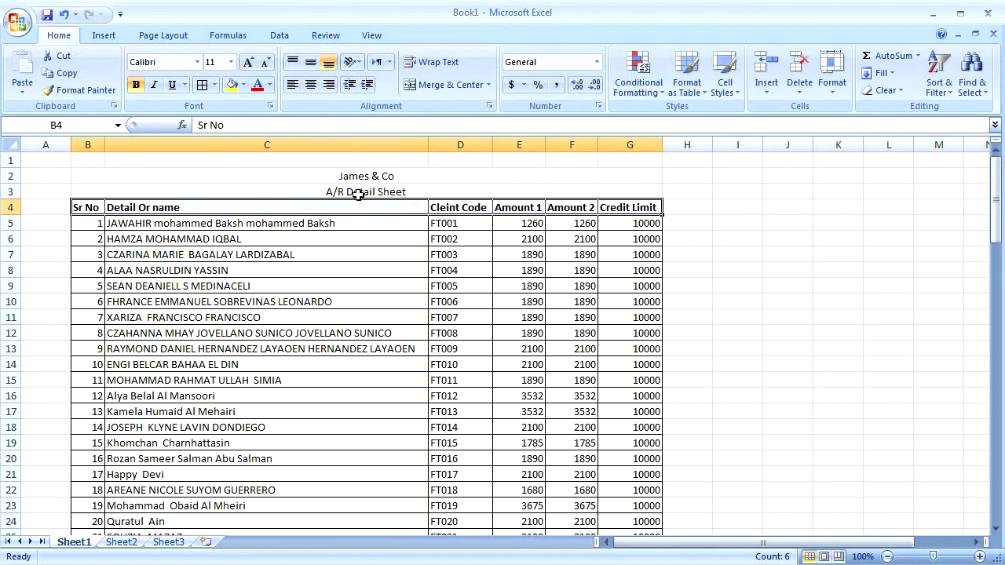
{"action": "left_click", "coordinate": [244, 88]}
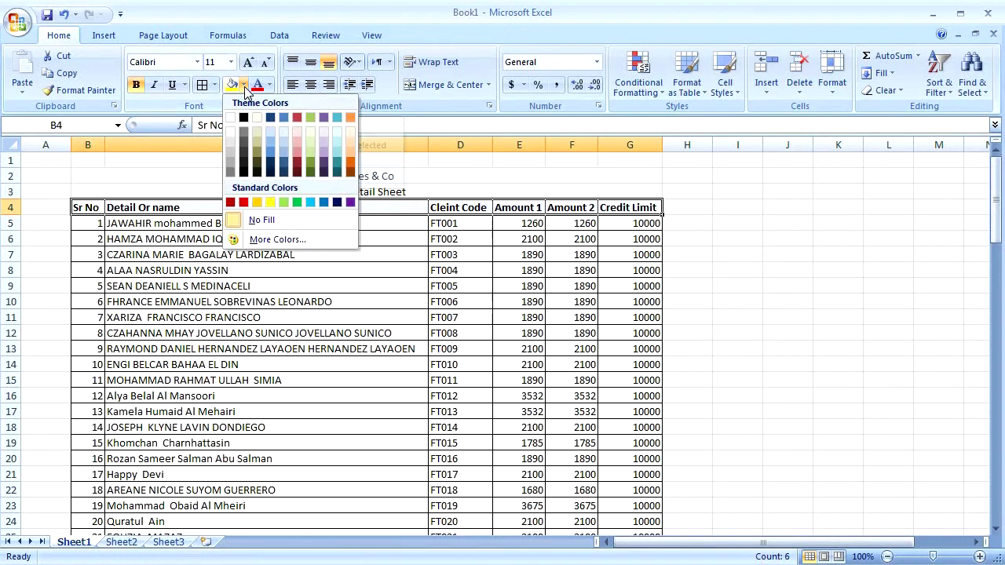
{"action": "left_click", "coordinate": [231, 143]}
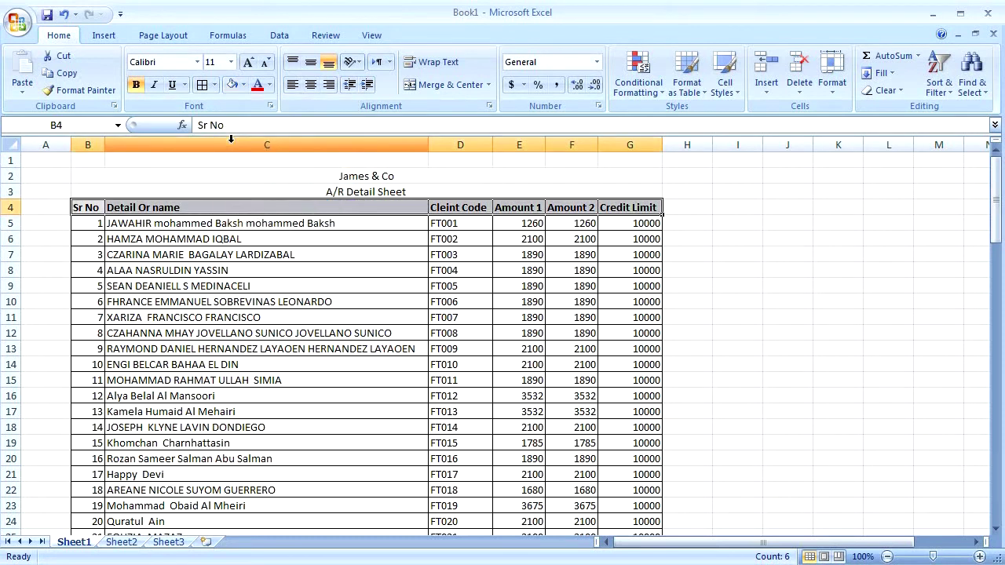
- Set the font size of the client table, B4:G39, to 12
{"action": "key", "text": "shift+Down"}
{"action": "key", "text": "shift+Down"}
{"action": "key", "text": "shift+Down"}
{"action": "key", "text": "shift+Down"}
{"action": "key", "text": "shift+Down"}
{"action": "key", "text": "shift+Down"}
{"action": "key", "text": "shift+Down"}
{"action": "key", "text": "shift+Down"}
{"action": "key", "text": "shift+Down"}
{"action": "key", "text": "shift+Down"}
{"action": "key", "text": "shift+Down"}
{"action": "key", "text": "shift+Down"}
{"action": "key", "text": "shift+Down"}
{"action": "key", "text": "shift+Down"}
{"action": "key", "text": "shift+Down"}
{"action": "key", "text": "shift+Down"}
{"action": "key", "text": "shift+Down"}
{"action": "key", "text": "shift+Down"}
{"action": "key", "text": "shift+Down"}
{"action": "key", "text": "shift+Down"}
{"action": "key", "text": "shift+Down"}
{"action": "key", "text": "shift+Down"}
{"action": "key", "text": "shift+Down"}
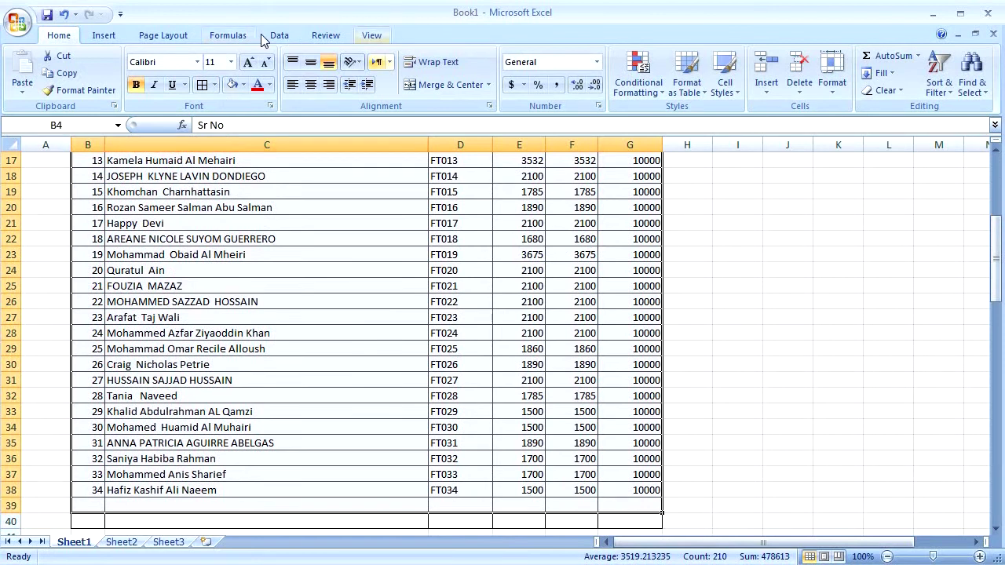
{"action": "left_click", "coordinate": [231, 62]}
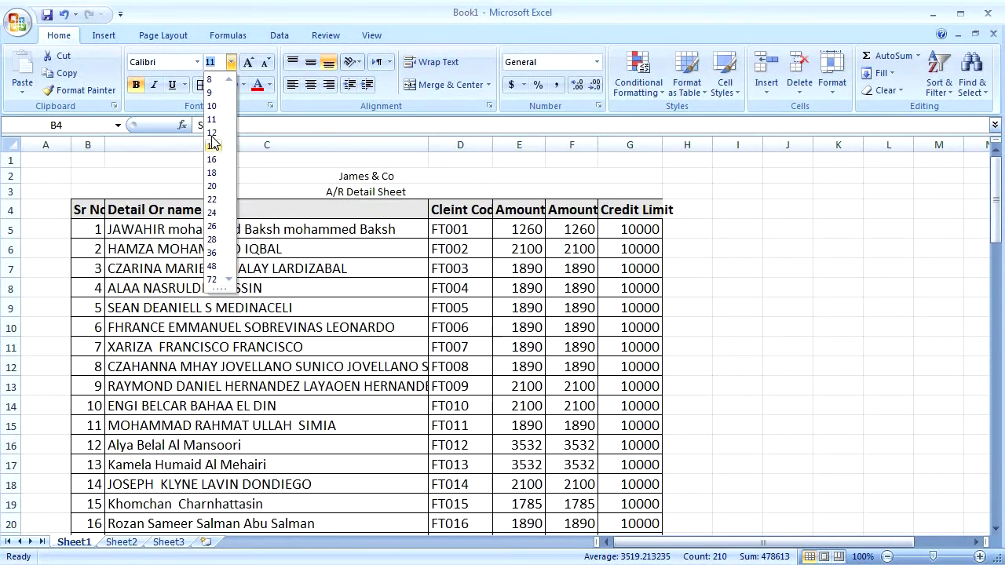
{"action": "left_click", "coordinate": [212, 133]}
- Set the font size of the header cells B4:G4 to 14
{"action": "left_click", "coordinate": [331, 262]}
{"action": "key", "text": "Up"}
{"action": "key", "text": "Up"}
{"action": "key", "text": "Up"}
{"action": "key", "text": "Up"}
{"action": "key", "text": "Left"}
{"action": "key", "text": "Down"}
{"action": "key", "text": "Right"}
{"action": "key", "text": "shift+Right"}
{"action": "key", "text": "shift+Right"}
{"action": "key", "text": "shift+Right"}
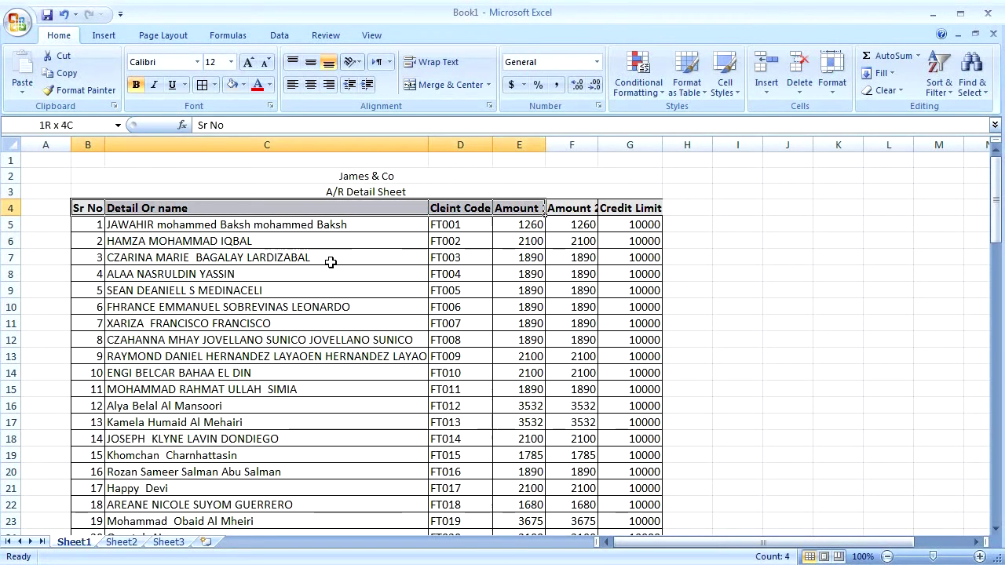
{"action": "key", "text": "shift+Right"}
{"action": "key", "text": "shift+Right"}
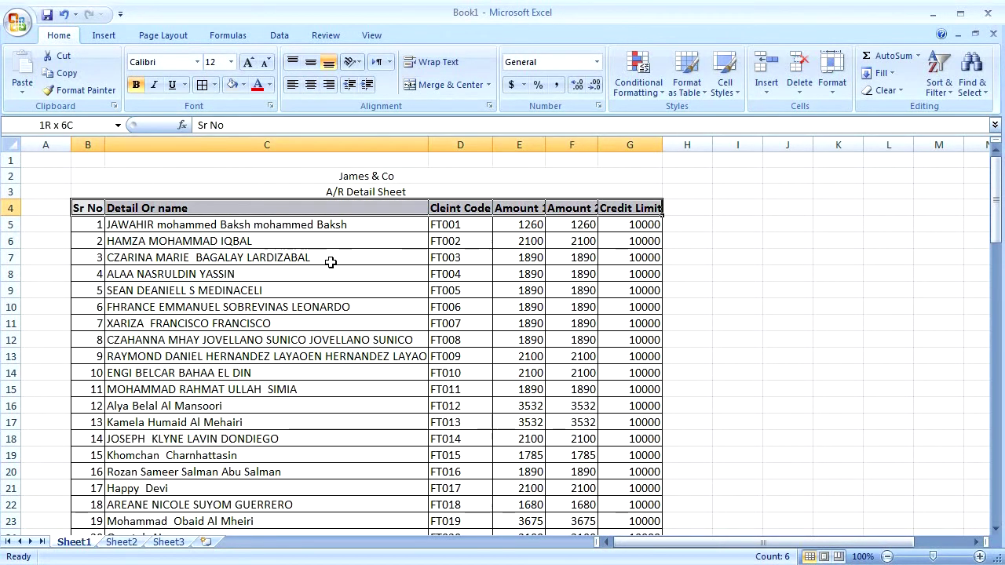
{"action": "left_click", "coordinate": [230, 65]}
{"action": "left_click", "coordinate": [211, 146]}
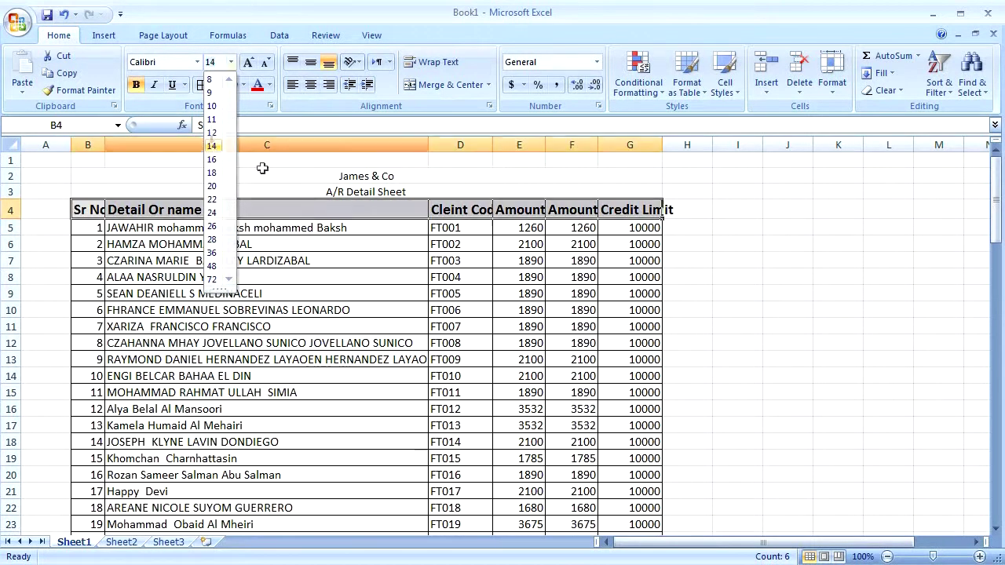
{"action": "left_click", "coordinate": [357, 314]}
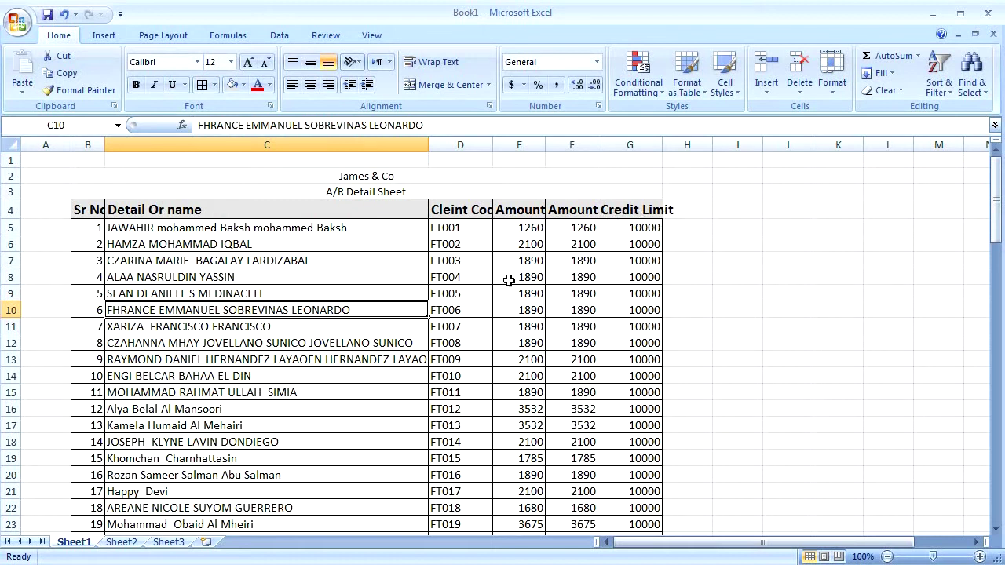
- Autofit the widths of columns B through H to the enlarged text
{"action": "left_click_drag", "start_coordinate": [88, 144], "coordinate": [710, 147]}
{"action": "double_click", "coordinate": [709, 146]}
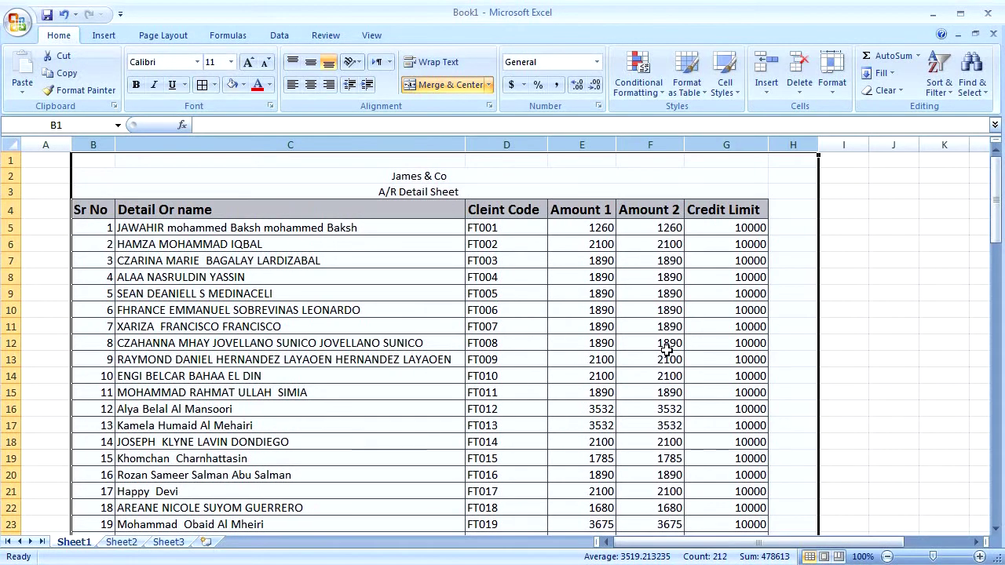
{"action": "left_click", "coordinate": [559, 333]}
{"action": "key", "text": "Left"}
{"action": "key", "text": "Left"}
{"action": "key", "text": "Left"}
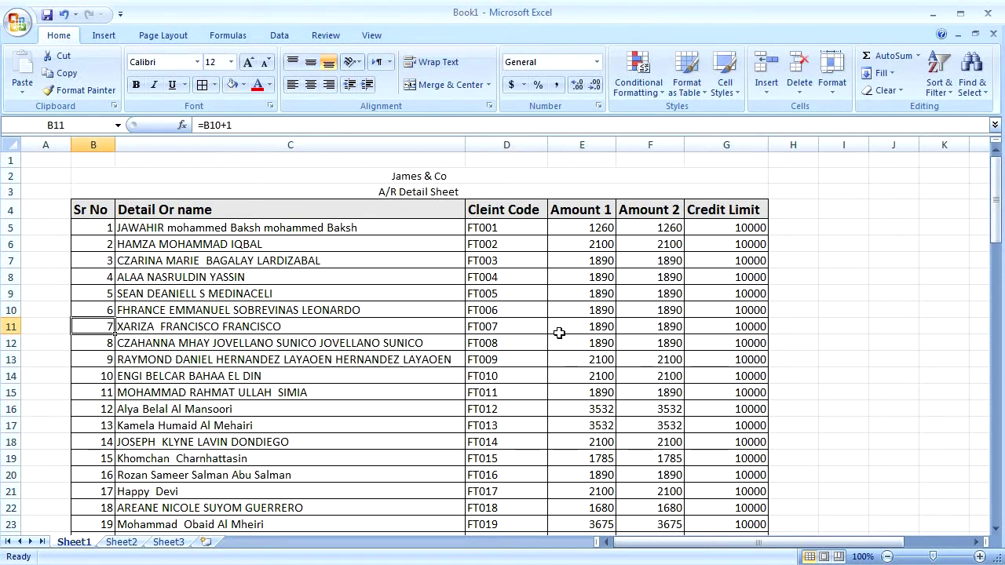
{"action": "key", "text": "Right"}
{"action": "key", "text": "Right"}
{"action": "key", "text": "Right"}
{"action": "key", "text": "Left"}
{"action": "key", "text": "Left"}
{"action": "key", "text": "Left"}
{"action": "key", "text": "Right"}
{"action": "key", "text": "Right"}
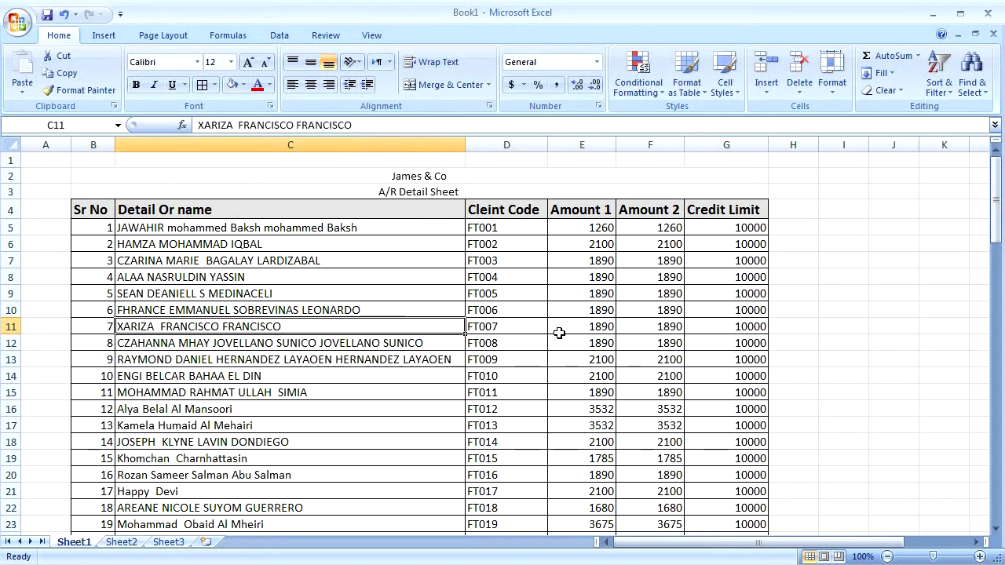
{"action": "key", "text": "Up"}
{"action": "key", "text": "Up"}
{"action": "key", "text": "Up"}
{"action": "key", "text": "Up"}
{"action": "key", "text": "Up"}
{"action": "key", "text": "Up"}
{"action": "key", "text": "Up"}
{"action": "key", "text": "Right"}
{"action": "key", "text": "Right"}
{"action": "key", "text": "Left"}
{"action": "key", "text": "Left"}
{"action": "key", "text": "Left"}
{"action": "key", "text": "Left"}
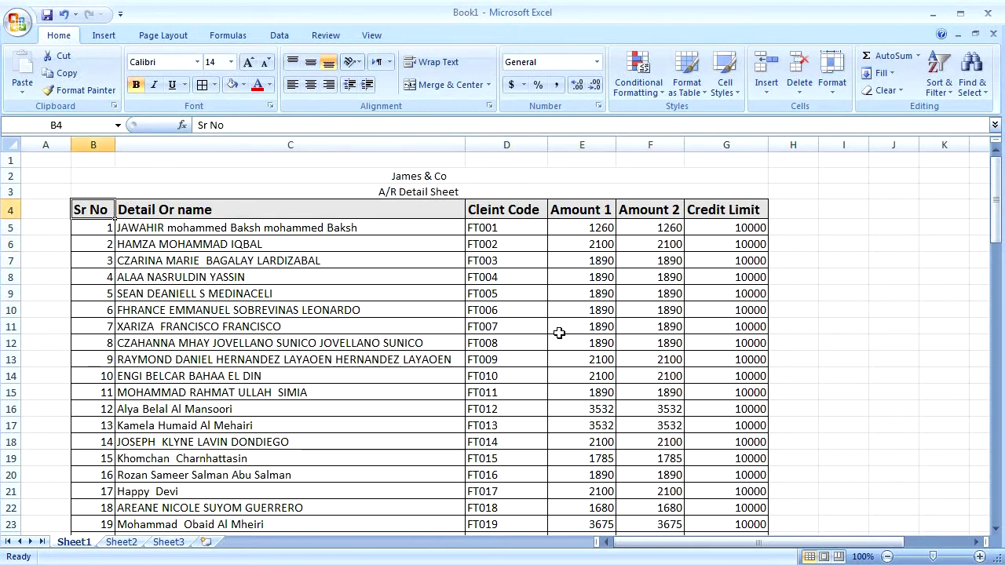
{"action": "key", "text": "Right"}
{"action": "key", "text": "Right"}
{"action": "key", "text": "Down"}
{"action": "key", "text": "Down"}
{"action": "key", "text": "Left"}
{"action": "key", "text": "Left"}
{"action": "key", "text": "Left"}
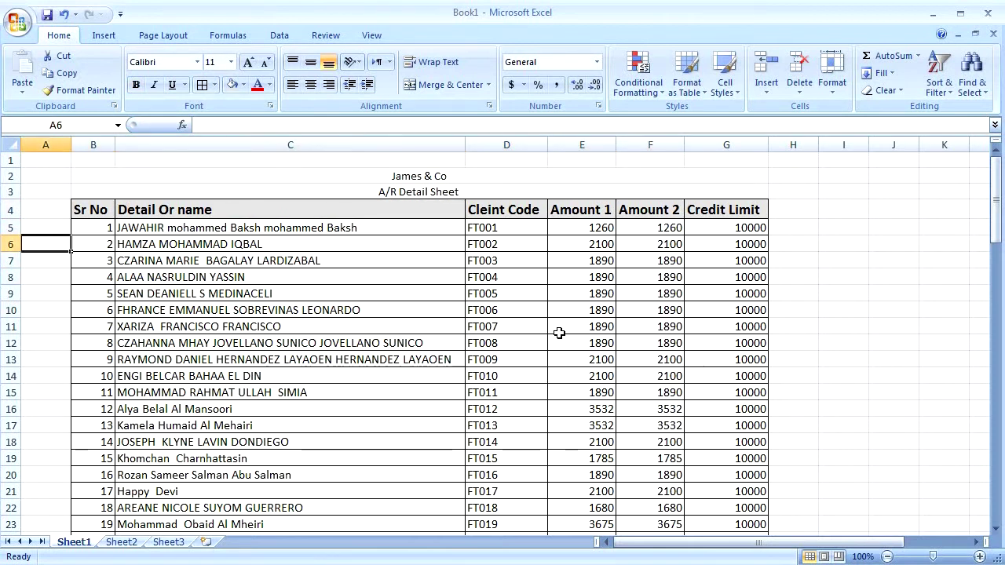
{"action": "key", "text": "Up"}
{"action": "key", "text": "Right"}
{"action": "key", "text": "Right"}
{"action": "key", "text": "shift+Right"}
{"action": "key", "text": "shift+Right"}
{"action": "key", "text": "shift+Right"}
{"action": "key", "text": "shift+Right"}
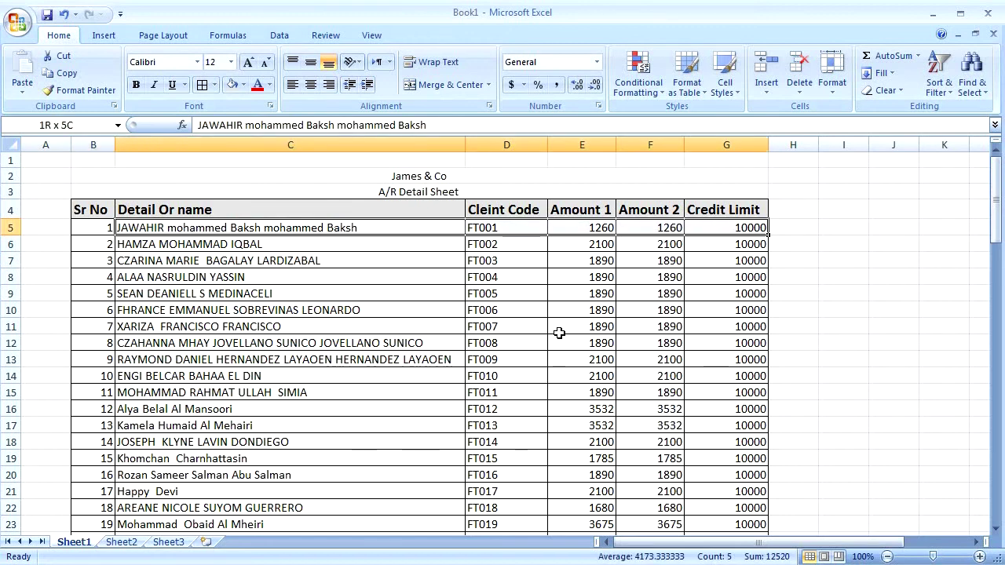
{"action": "key", "text": "shift+Down"}
{"action": "key", "text": "shift+Down"}
{"action": "key", "text": "shift+Down"}
{"action": "key", "text": "shift+Down"}
{"action": "key", "text": "shift+Down"}
{"action": "key", "text": "shift+Down"}
{"action": "key", "text": "shift+Down"}
{"action": "key", "text": "shift+Down"}
{"action": "key", "text": "shift+Down"}
{"action": "key", "text": "shift+Down"}
{"action": "key", "text": "shift+Down"}
{"action": "key", "text": "shift+Down"}
{"action": "key", "text": "shift+Down"}
{"action": "key", "text": "shift+Down"}
{"action": "key", "text": "shift+Down"}
{"action": "key", "text": "shift+Down"}
{"action": "key", "text": "shift+Down"}
{"action": "key", "text": "shift+Down"}
{"action": "key", "text": "shift+Down"}
{"action": "key", "text": "shift+Down"}
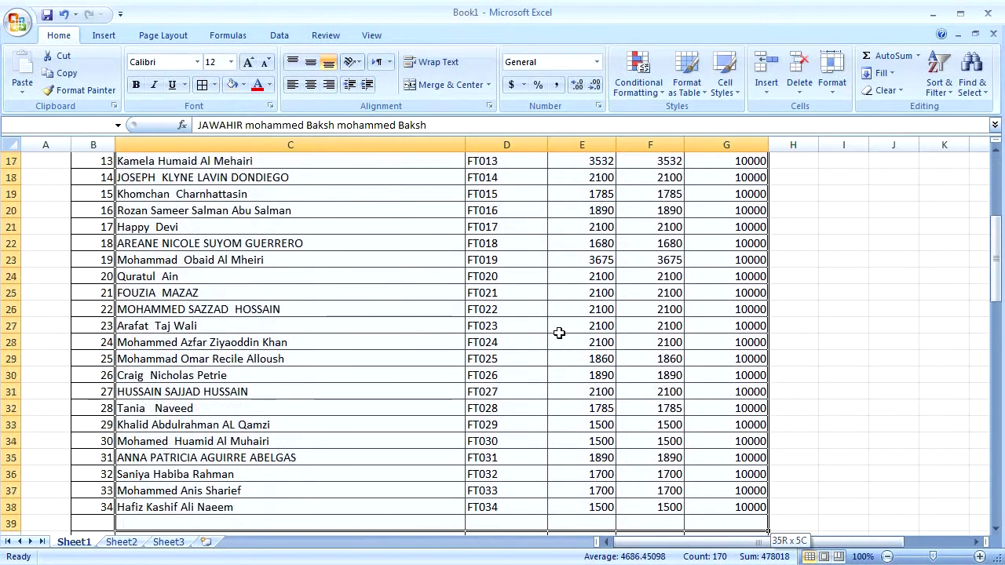
{"action": "key", "text": "shift+Down"}
{"action": "key", "text": "shift+Down"}
{"action": "key", "text": "shift+Down"}
{"action": "key", "text": "shift+Up"}
{"action": "key", "text": "shift+Up"}
{"action": "key", "text": "shift+Up"}
{"action": "key", "text": "Up"}
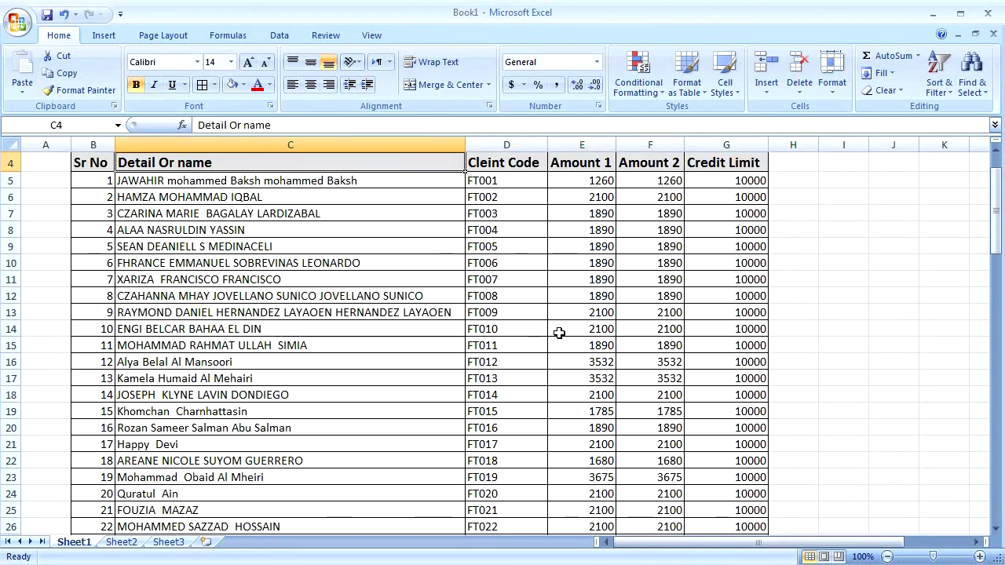
- Try right and centre alignment on the whole client table, B4:G39, and settle on left alignment
{"action": "key", "text": "Left"}
{"action": "key", "text": "shift+Right"}
{"action": "key", "text": "shift+Right"}
{"action": "key", "text": "shift+Down"}
{"action": "key", "text": "shift+Down"}
{"action": "key", "text": "shift+Down"}
{"action": "key", "text": "shift+Down"}
{"action": "key", "text": "shift+Down"}
{"action": "key", "text": "shift+Down"}
{"action": "key", "text": "shift+Down"}
{"action": "key", "text": "shift+Down"}
{"action": "key", "text": "shift+Down"}
{"action": "key", "text": "shift+Down"}
{"action": "key", "text": "shift+Down"}
{"action": "key", "text": "shift+Down"}
{"action": "key", "text": "shift+Down"}
{"action": "key", "text": "shift+Down"}
{"action": "key", "text": "shift+Down"}
{"action": "key", "text": "shift+Down"}
{"action": "key", "text": "shift+Down"}
{"action": "key", "text": "shift+Down"}
{"action": "key", "text": "shift+Down"}
{"action": "key", "text": "shift+Down"}
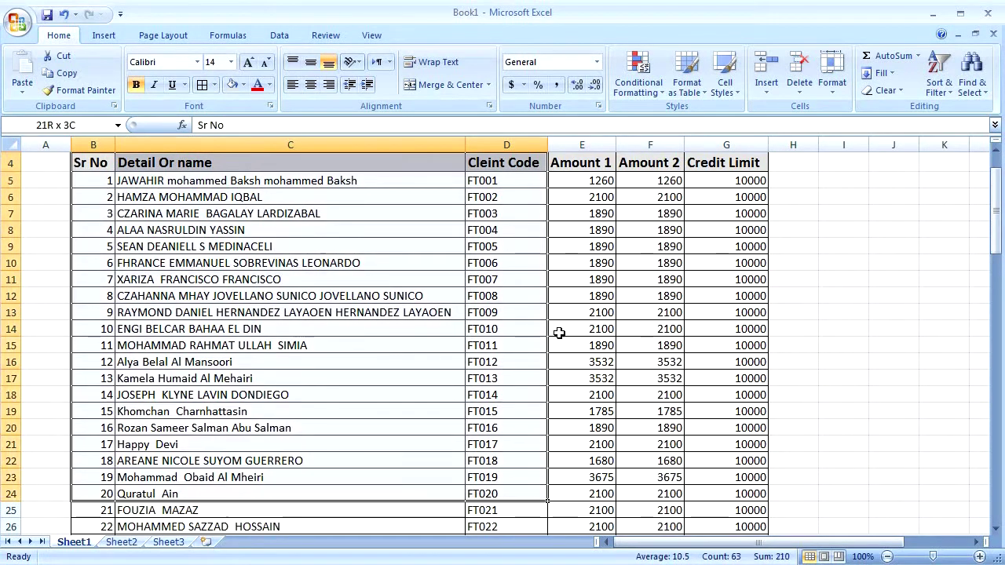
{"action": "key", "text": "shift+Right"}
{"action": "key", "text": "shift+Right"}
{"action": "key", "text": "shift+Down"}
{"action": "key", "text": "shift+Down"}
{"action": "key", "text": "shift+Down"}
{"action": "key", "text": "shift+Down"}
{"action": "key", "text": "shift+Down"}
{"action": "key", "text": "shift+Down"}
{"action": "key", "text": "shift+Down"}
{"action": "key", "text": "shift+Right"}
{"action": "key", "text": "shift+Right"}
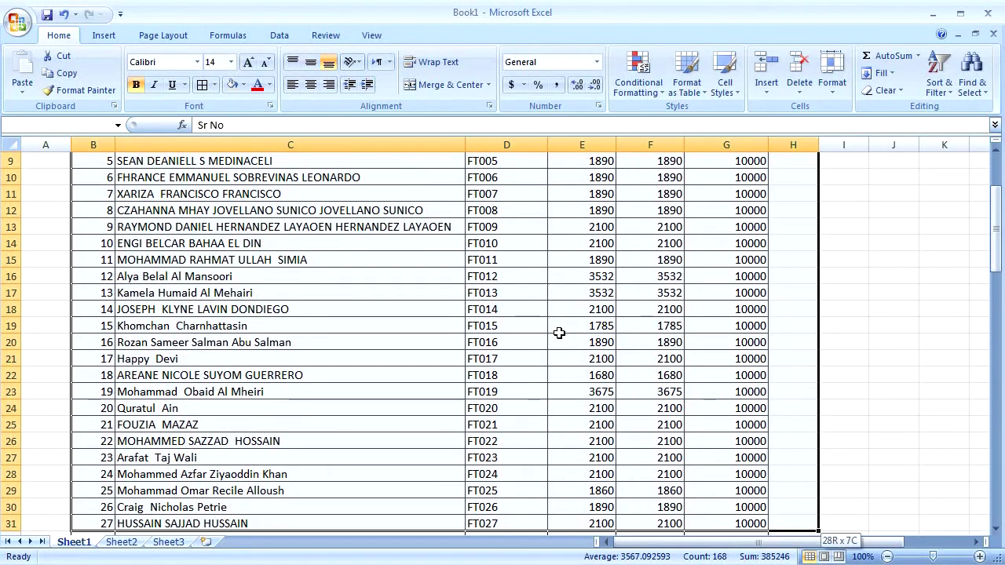
{"action": "key", "text": "shift+Left"}
{"action": "key", "text": "shift+Down"}
{"action": "key", "text": "shift+Down"}
{"action": "key", "text": "shift+Down"}
{"action": "key", "text": "shift+Down"}
{"action": "key", "text": "shift+Down"}
{"action": "key", "text": "shift+Down"}
{"action": "key", "text": "shift+Down"}
{"action": "key", "text": "shift+Down"}
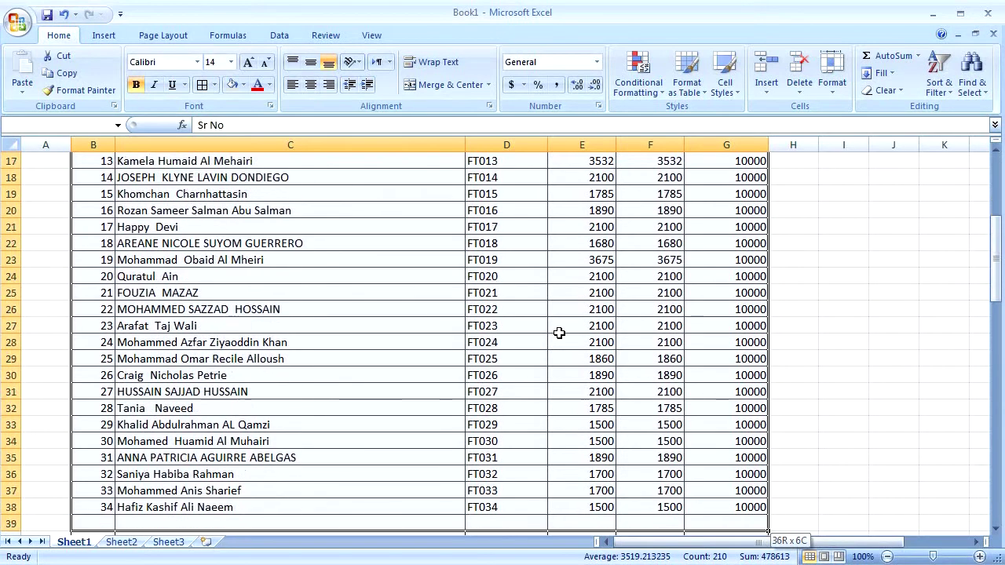
{"action": "key", "text": "shift+Down"}
{"action": "key", "text": "shift+Up"}
{"action": "key", "text": "shift+Up"}
{"action": "key", "text": "shift+Down"}
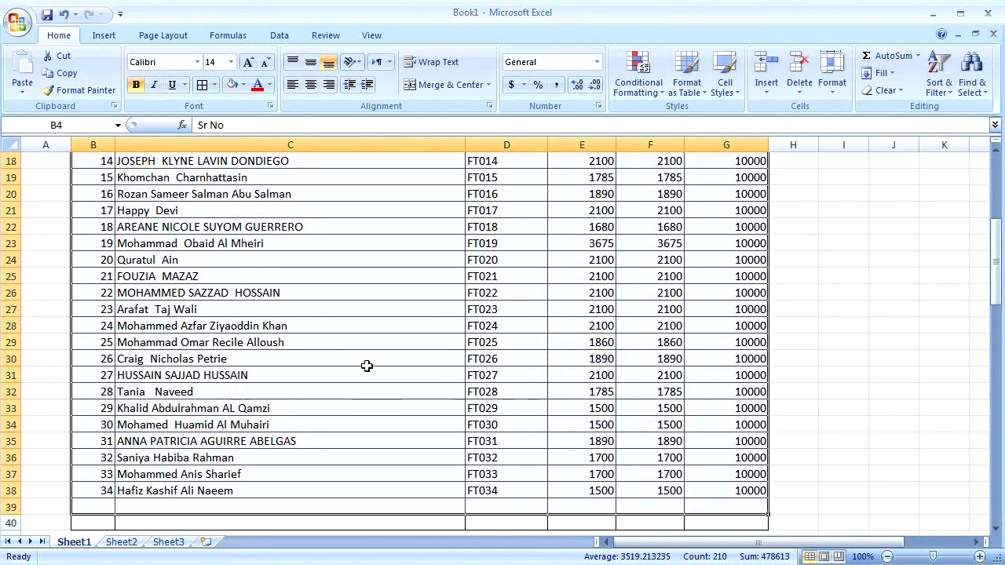
{"action": "left_click", "coordinate": [292, 64]}
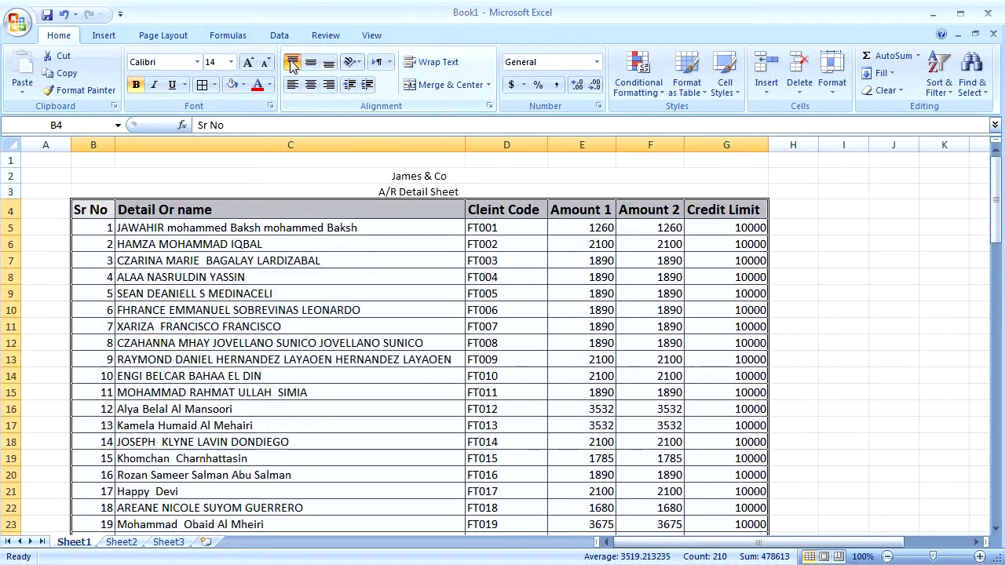
{"action": "left_click", "coordinate": [327, 85]}
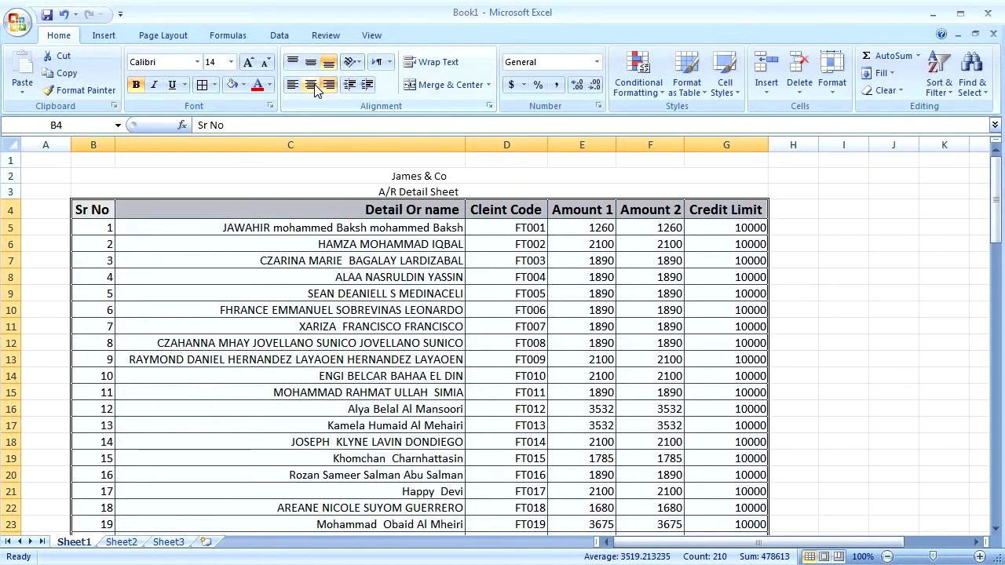
{"action": "left_click", "coordinate": [311, 85]}
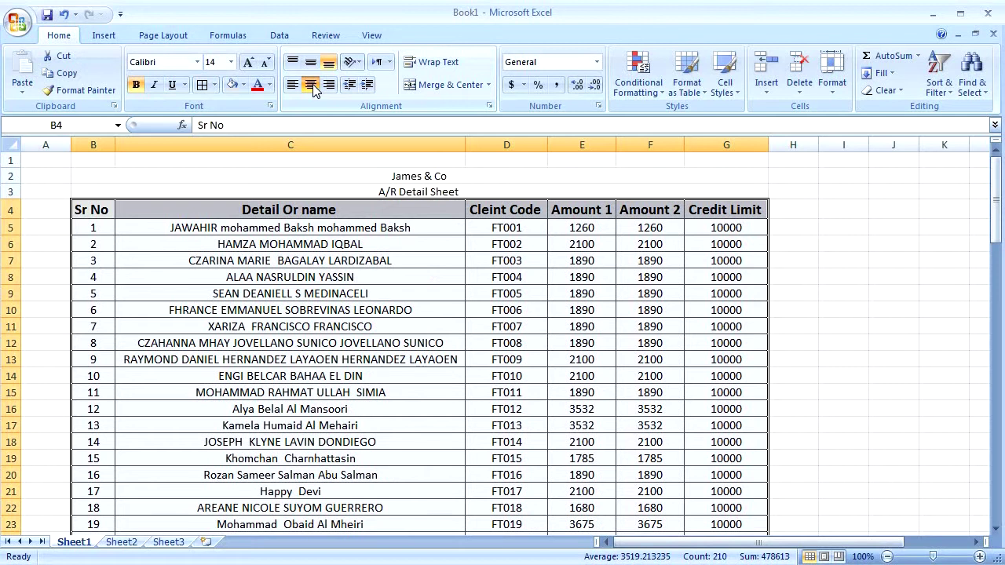
{"action": "left_click", "coordinate": [291, 85]}
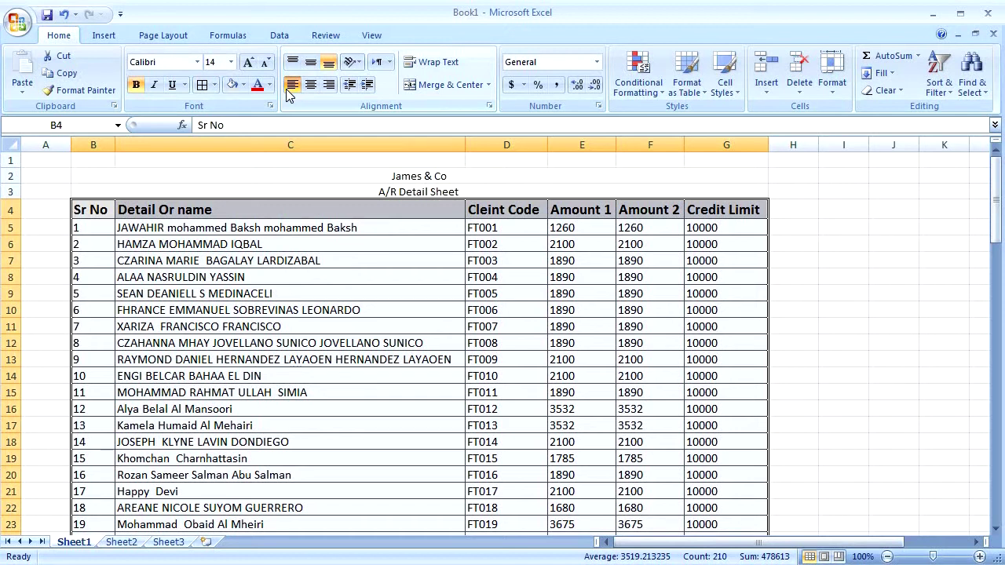
- Set the font size of the James & Co and A/R Detail Sheet headings to 16
{"action": "key", "text": "Up"}
{"action": "key", "text": "Up"}
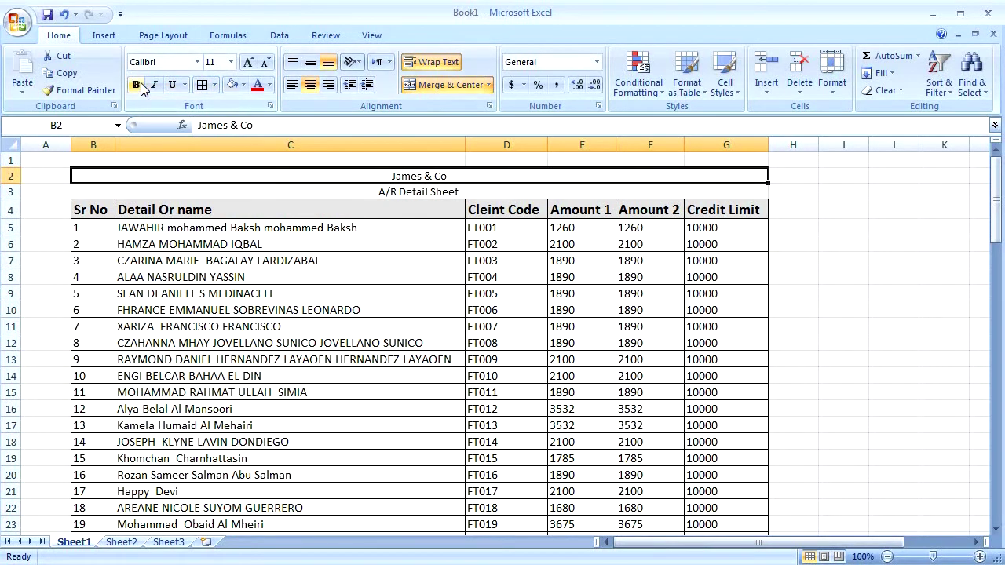
{"action": "left_click", "coordinate": [230, 61]}
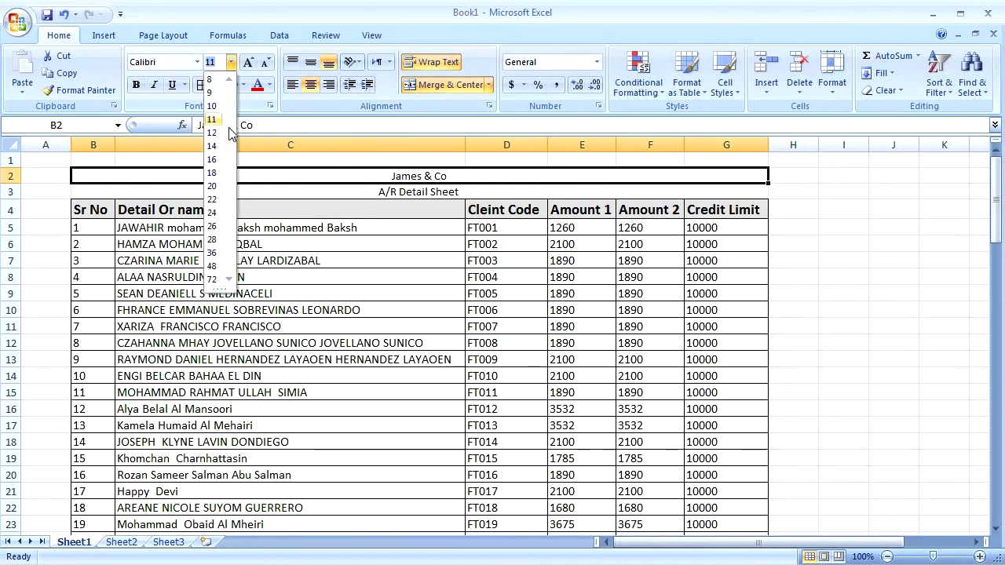
{"action": "left_click", "coordinate": [213, 156]}
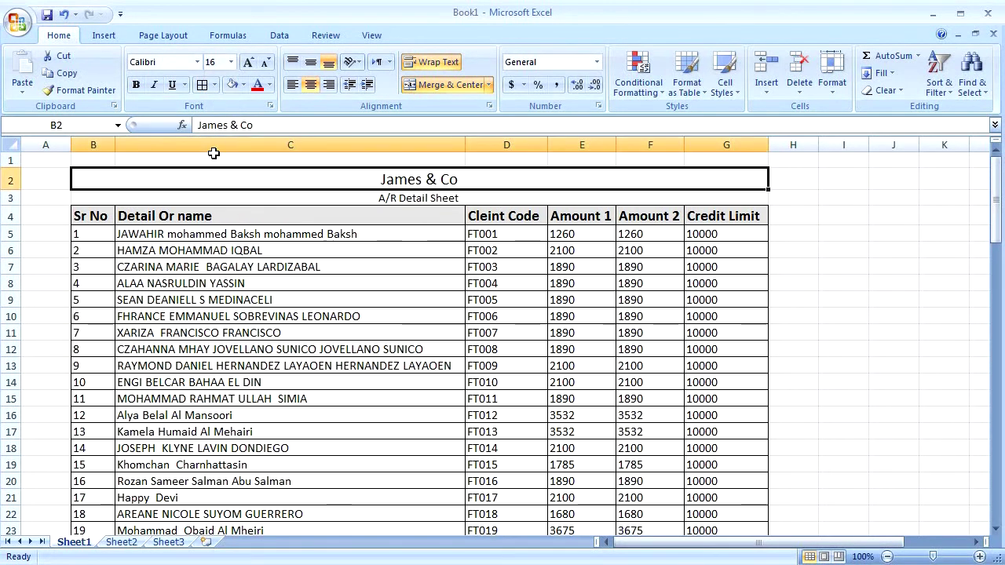
{"action": "key", "text": "shift+Down"}
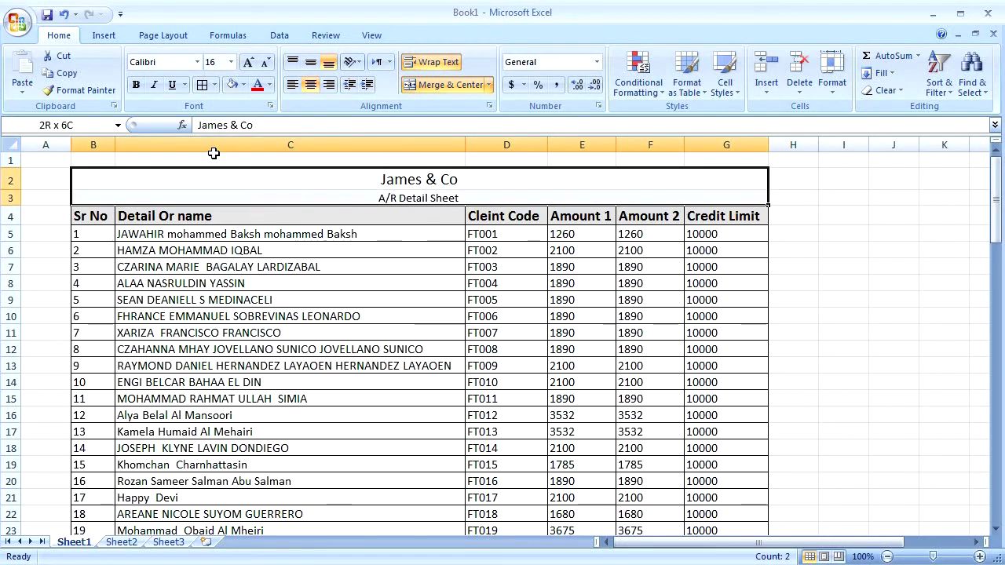
{"action": "left_click", "coordinate": [230, 62]}
{"action": "left_click", "coordinate": [212, 160]}
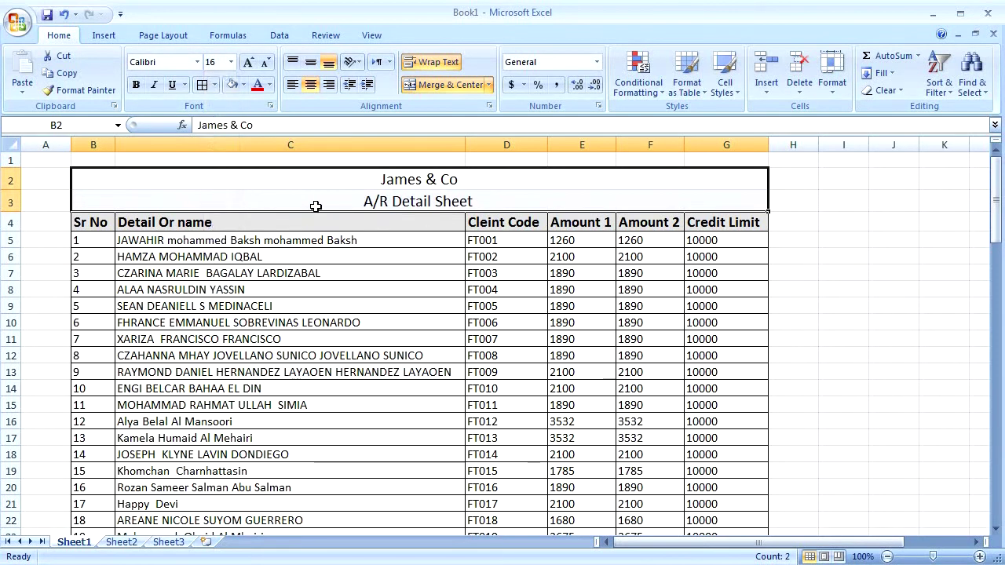
- Change the font of the client table, B4:G39 including its header row, to Cambria
{"action": "key", "text": "Down"}
{"action": "key", "text": "Down"}
{"action": "key", "text": "Down"}
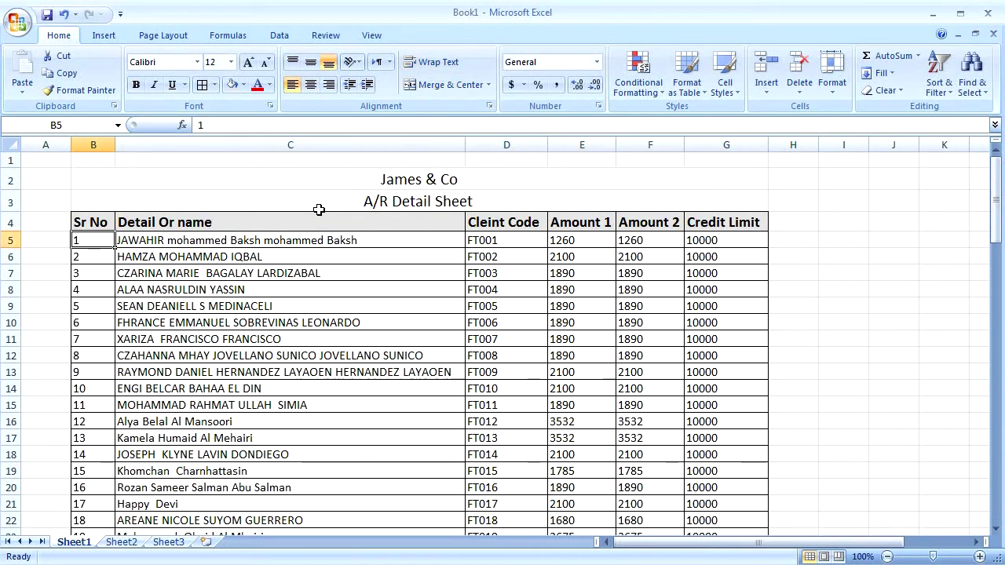
{"action": "key", "text": "Up"}
{"action": "key", "text": "shift+Right"}
{"action": "key", "text": "shift+Right"}
{"action": "key", "text": "shift+Right"}
{"action": "key", "text": "shift+Right"}
{"action": "key", "text": "shift+Right"}
{"action": "key", "text": "shift+Down"}
{"action": "key", "text": "shift+Down"}
{"action": "key", "text": "shift+Down"}
{"action": "key", "text": "shift+Down"}
{"action": "key", "text": "shift+Down"}
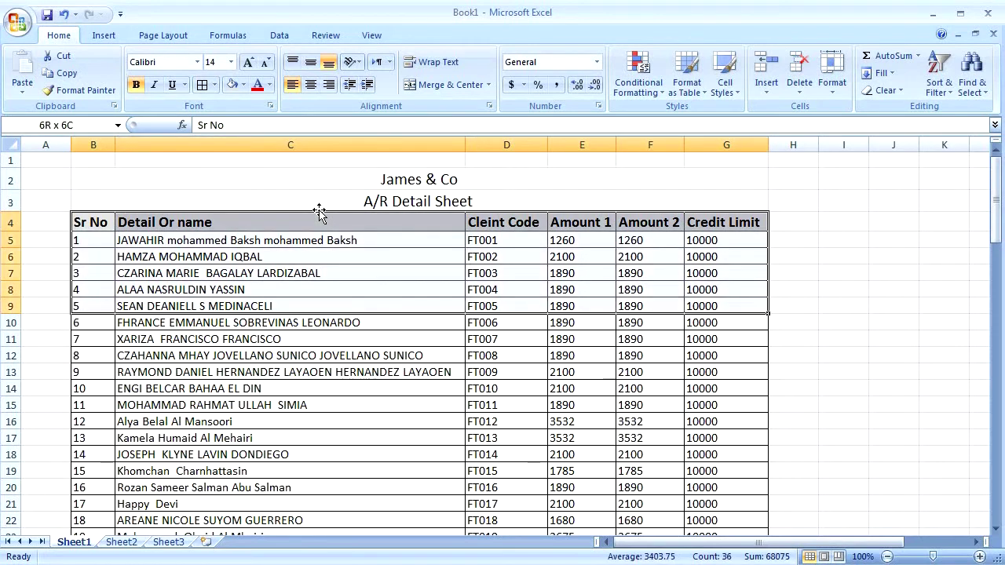
{"action": "key", "text": "shift+Down"}
{"action": "key", "text": "shift+Down"}
{"action": "key", "text": "shift+Down"}
{"action": "key", "text": "shift+Down"}
{"action": "key", "text": "shift+Down"}
{"action": "key", "text": "shift+Down"}
{"action": "key", "text": "shift+Down"}
{"action": "key", "text": "shift+Down"}
{"action": "key", "text": "shift+Down"}
{"action": "key", "text": "shift+Down"}
{"action": "key", "text": "shift+Down"}
{"action": "key", "text": "shift+Down"}
{"action": "key", "text": "shift+Down"}
{"action": "key", "text": "shift+Down"}
{"action": "key", "text": "shift+Down"}
{"action": "key", "text": "shift+Down"}
{"action": "key", "text": "shift+Down"}
{"action": "key", "text": "shift+Down"}
{"action": "key", "text": "shift+Down"}
{"action": "key", "text": "shift+Down"}
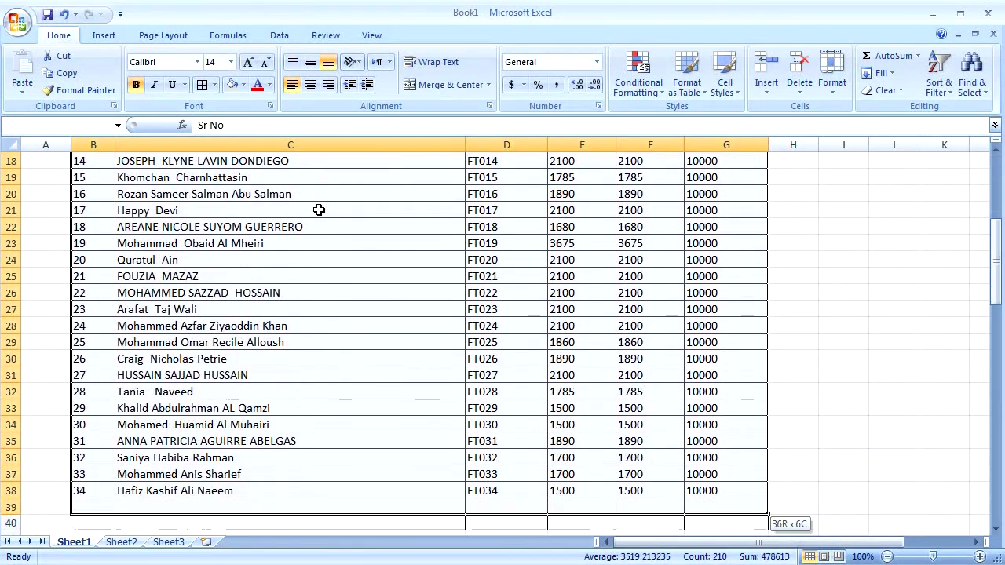
{"action": "left_click", "coordinate": [198, 63]}
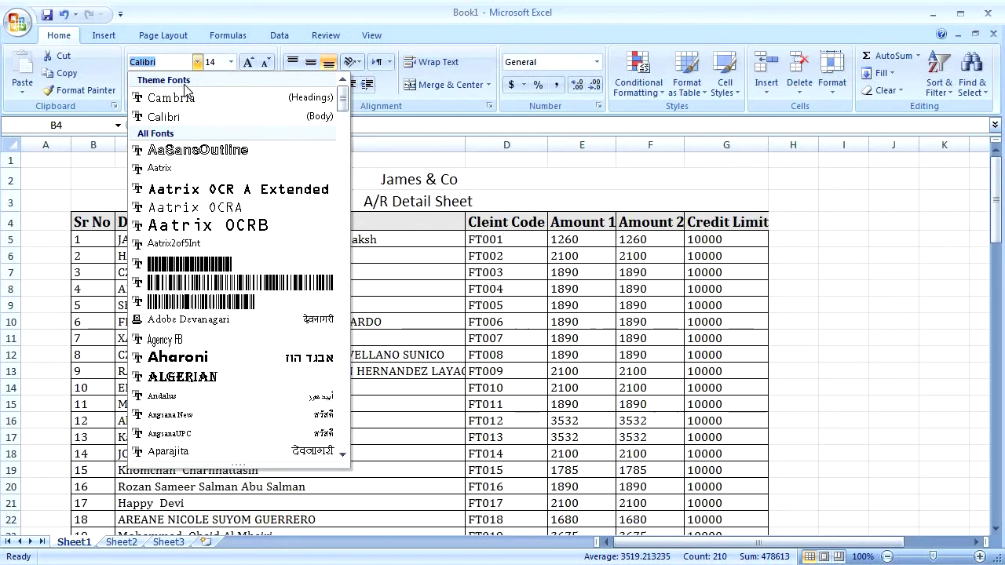
{"action": "left_click", "coordinate": [185, 99]}
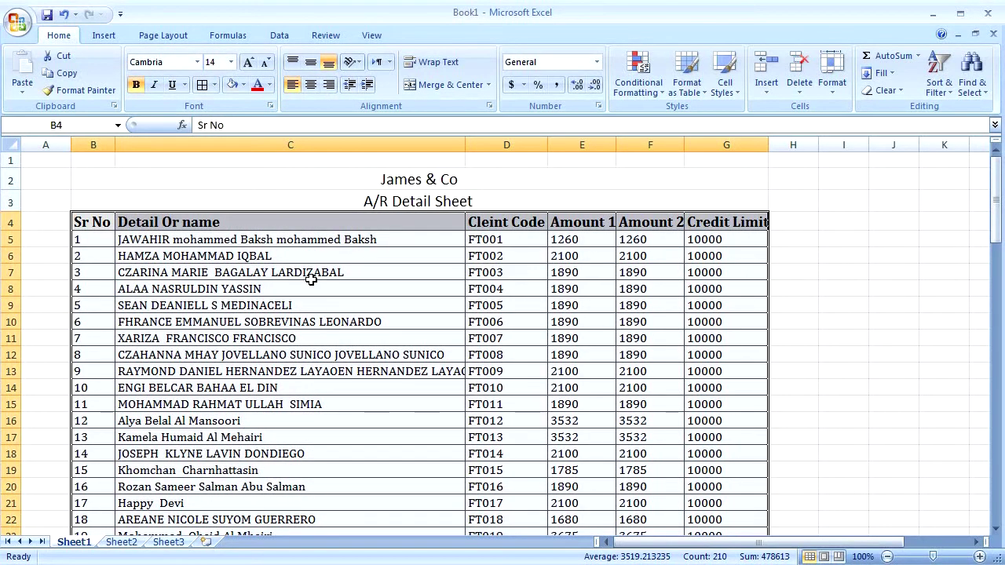
- Make the James & Co and A/R Detail Sheet headings bold
{"action": "key", "text": "Left"}
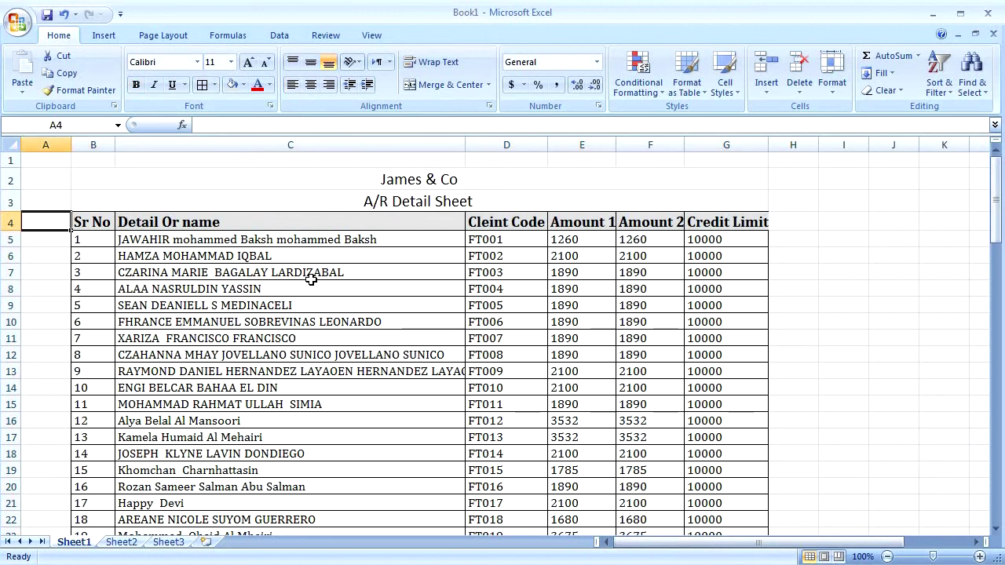
{"action": "key", "text": "Up"}
{"action": "key", "text": "Up"}
{"action": "key", "text": "Right"}
{"action": "key", "text": "Right"}
{"action": "key", "text": "Left"}
{"action": "key", "text": "ctrl+b"}
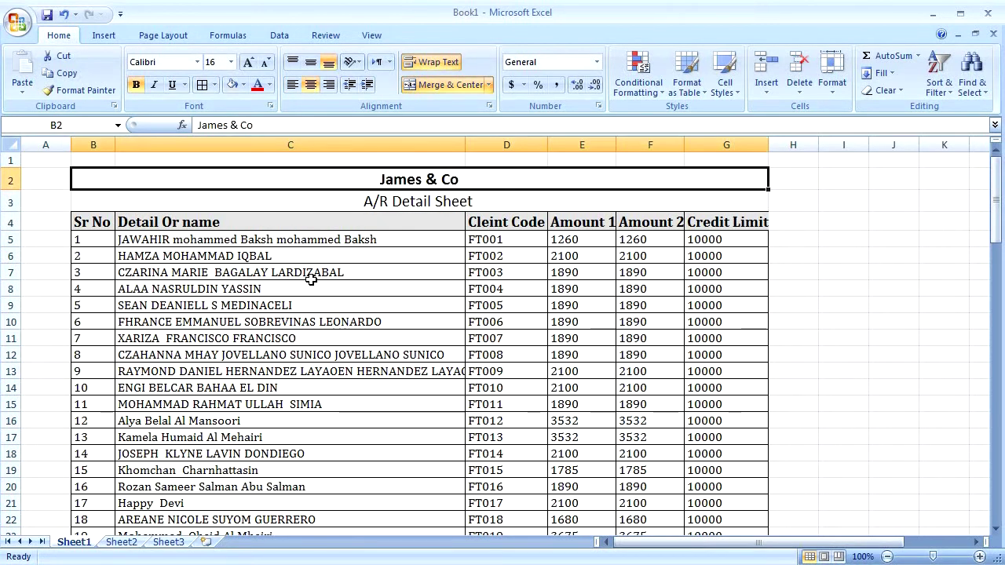
{"action": "key", "text": "Down"}
{"action": "key", "text": "ctrl+b"}
- Apply bold to the A/R Detail Sheet heading as well, matching the James & Co heading
{"action": "key", "text": "Up"}
{"action": "key", "text": "shift+Down"}
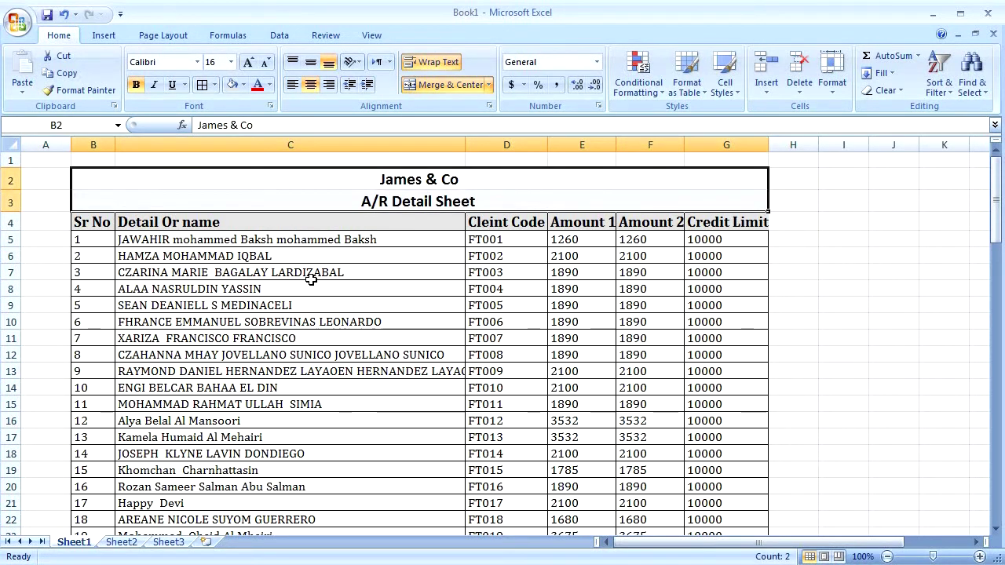
{"action": "key", "text": "Down"}
{"action": "key", "text": "Down"}
{"action": "key", "text": "Down"}
{"action": "key", "text": "Down"}
{"action": "key", "text": "Up"}
{"action": "key", "text": "Up"}
{"action": "key", "text": "Up"}
{"action": "key", "text": "Up"}
{"action": "key", "text": "Down"}
{"action": "key", "text": "Up"}
{"action": "key", "text": "Up"}
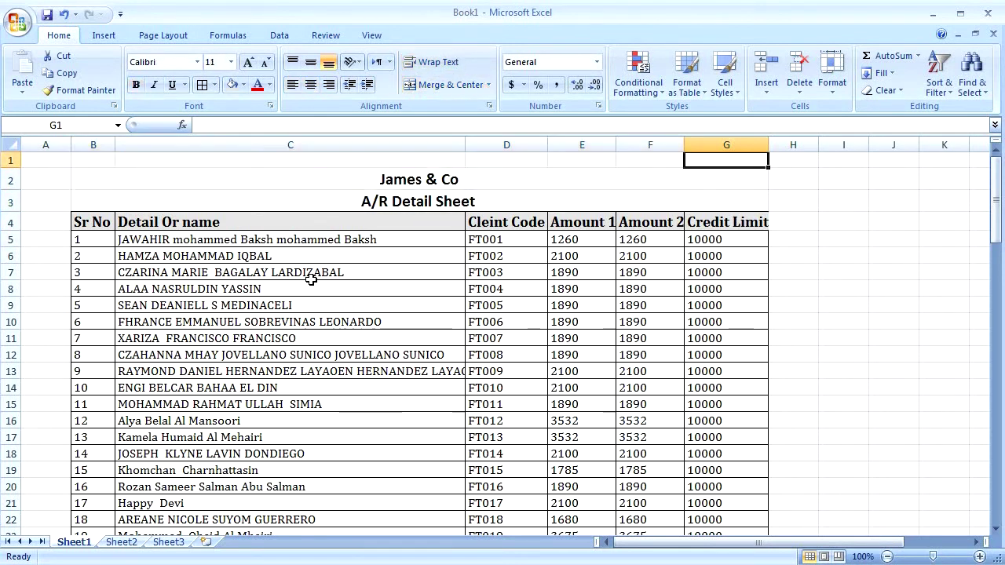
- Autofit the widths of columns B to H to their contents
{"action": "left_click_drag", "start_coordinate": [94, 145], "coordinate": [863, 143]}
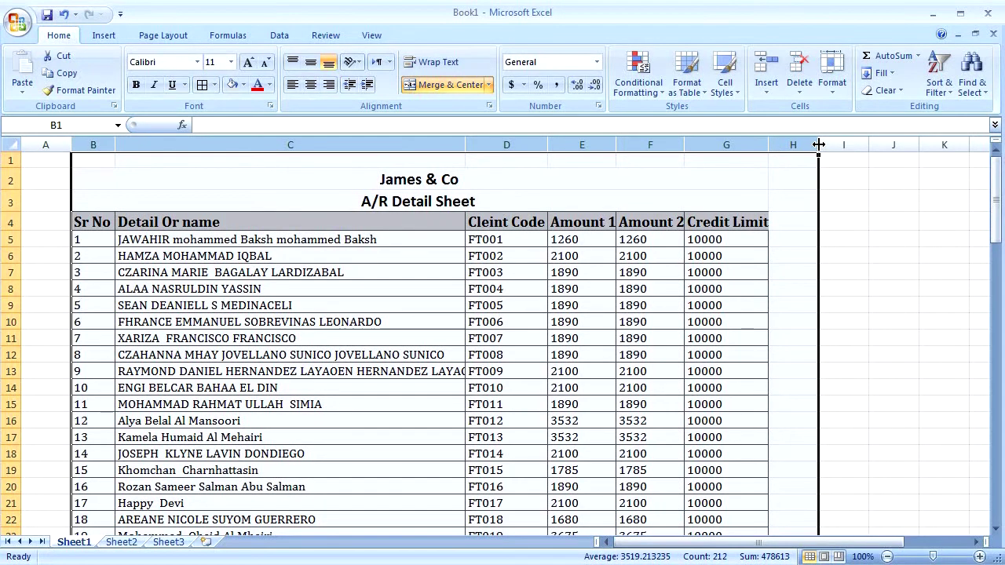
{"action": "double_click", "coordinate": [819, 145]}
{"action": "left_click", "coordinate": [492, 327]}
{"action": "key", "text": "Left"}
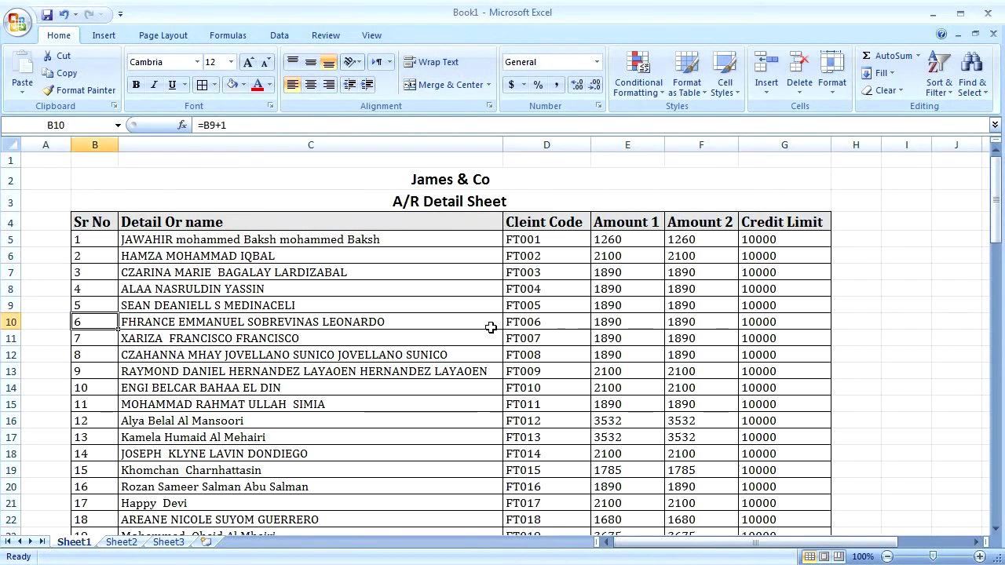
{"action": "key", "text": "Left"}
{"action": "key", "text": "Up"}
{"action": "key", "text": "Up"}
{"action": "key", "text": "Up"}
{"action": "key", "text": "Up"}
{"action": "key", "text": "Right"}
{"action": "key", "text": "Right"}
{"action": "key", "text": "Right"}
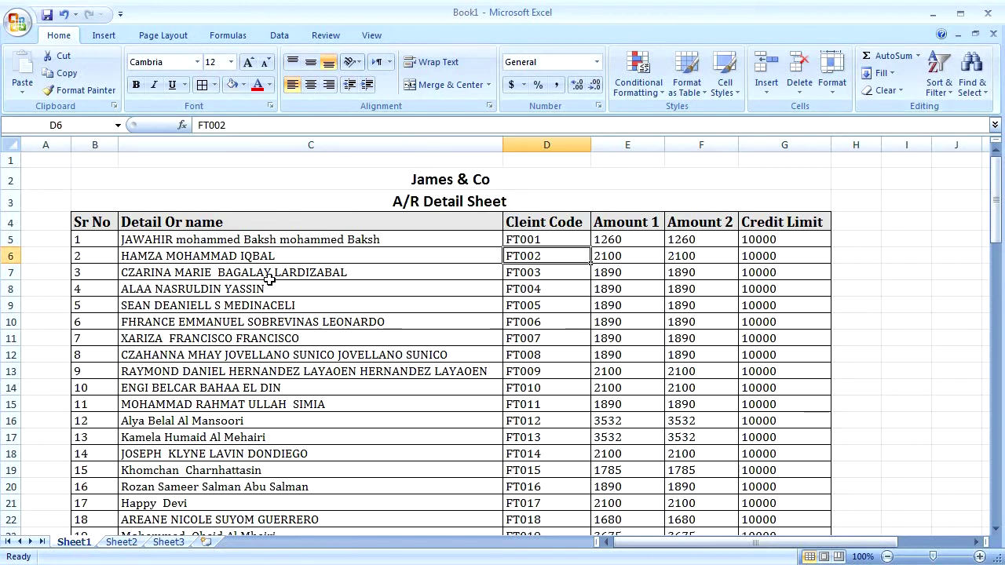
- Add filters to the client table's header row, B4:G4
{"action": "left_click_drag", "start_coordinate": [91, 229], "coordinate": [785, 224]}
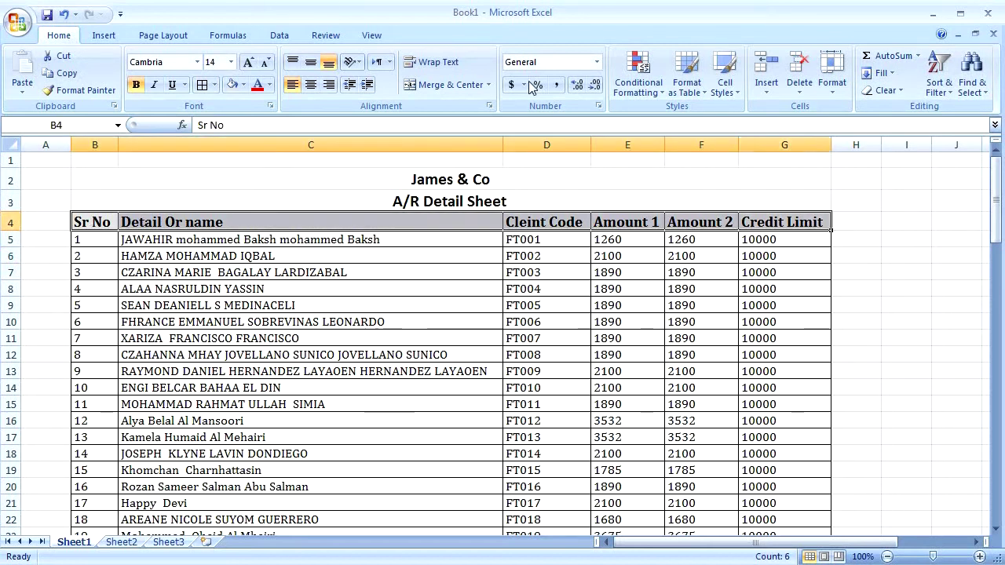
{"action": "left_click", "coordinate": [939, 85]}
{"action": "left_click", "coordinate": [944, 164]}
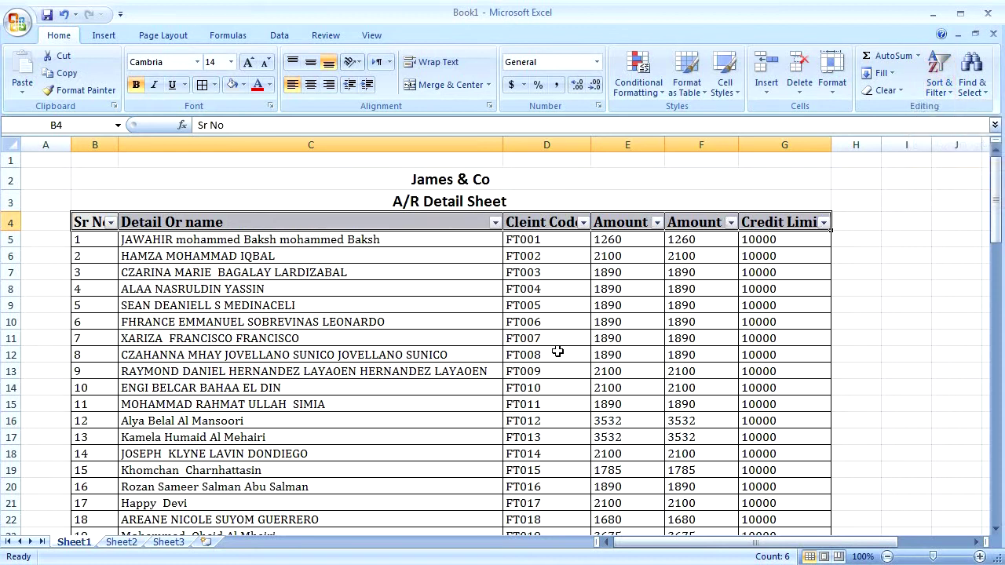
{"action": "left_click", "coordinate": [220, 277]}
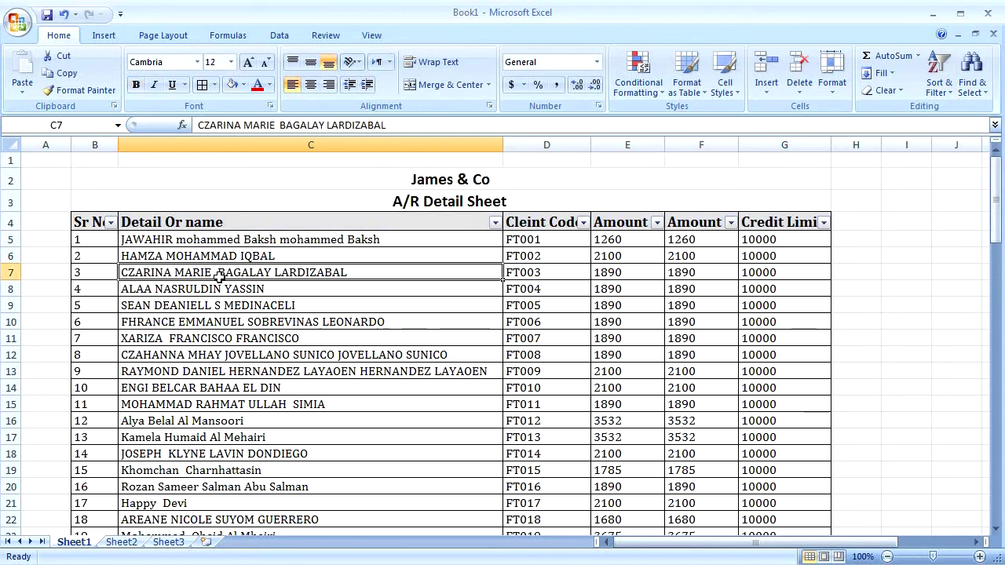
{"action": "key", "text": "Right"}
{"action": "key", "text": "Right"}
{"action": "key", "text": "Right"}
{"action": "key", "text": "Left"}
{"action": "key", "text": "Left"}
{"action": "key", "text": "Left"}
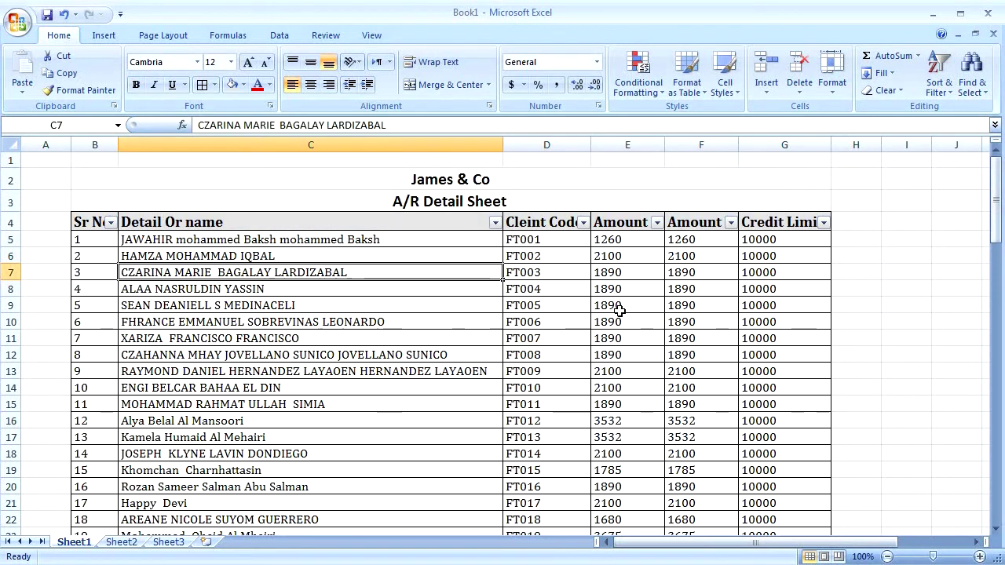
- Clear the Credit Limit values of the first 23 clients, G5:G27
{"action": "left_click", "coordinate": [780, 376]}
{"action": "key", "text": "Up"}
{"action": "key", "text": "Up"}
{"action": "key", "text": "Up"}
{"action": "key", "text": "Up"}
{"action": "key", "text": "Up"}
{"action": "key", "text": "Up"}
{"action": "key", "text": "Up"}
{"action": "key", "text": "Up"}
{"action": "key", "text": "shift+Down"}
{"action": "key", "text": "shift+Down"}
{"action": "key", "text": "shift+Down"}
{"action": "key", "text": "shift+Down"}
{"action": "key", "text": "shift+Down"}
{"action": "key", "text": "shift+Down"}
{"action": "key", "text": "shift+Down"}
{"action": "key", "text": "shift+Down"}
{"action": "key", "text": "shift+Down"}
{"action": "key", "text": "shift+Down"}
{"action": "key", "text": "shift+Down"}
{"action": "key", "text": "shift+Down"}
{"action": "key", "text": "shift+Down"}
{"action": "key", "text": "shift+Down"}
{"action": "key", "text": "shift+Down"}
{"action": "key", "text": "shift+Down"}
{"action": "key", "text": "shift+Down"}
{"action": "key", "text": "shift+Down"}
{"action": "key", "text": "shift+Down"}
{"action": "key", "text": "shift+Down"}
{"action": "key", "text": "shift+Down"}
{"action": "key", "text": "shift+Down"}
{"action": "key", "text": "shift+Down"}
{"action": "key", "text": "shift+Down"}
{"action": "key", "text": "shift+Down"}
{"action": "key", "text": "shift+Down"}
{"action": "key", "text": "shift+Up"}
{"action": "key", "text": "shift+Up"}
{"action": "key", "text": "shift+Up"}
{"action": "key", "text": "shift+Up"}
{"action": "key", "text": "Delete"}
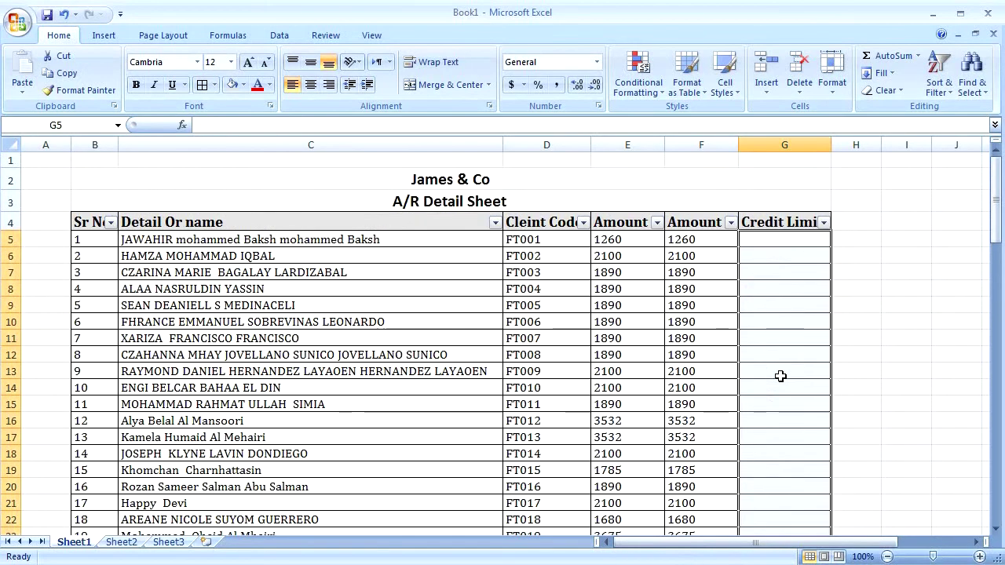
- Enter 5000 as the credit limit in G5 and fill it down through G27
{"action": "type", "text": "5000"}
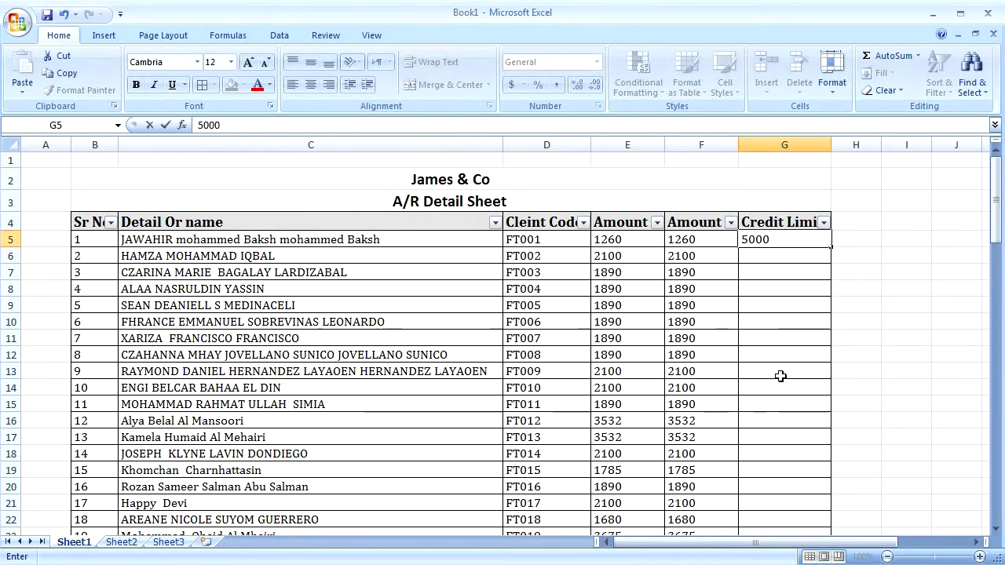
{"action": "key", "text": "shift+Down"}
{"action": "key", "text": "shift+Down"}
{"action": "key", "text": "shift+Down"}
{"action": "key", "text": "shift+Down"}
{"action": "key", "text": "shift+Down"}
{"action": "key", "text": "shift+Down"}
{"action": "key", "text": "shift+Down"}
{"action": "key", "text": "shift+Down"}
{"action": "key", "text": "shift+Down"}
{"action": "key", "text": "shift+Down"}
{"action": "key", "text": "shift+Down"}
{"action": "key", "text": "shift+Down"}
{"action": "key", "text": "shift+Down"}
{"action": "key", "text": "shift+Down"}
{"action": "key", "text": "shift+Down"}
{"action": "key", "text": "shift+Down"}
{"action": "key", "text": "shift+Down"}
{"action": "key", "text": "shift+Down"}
{"action": "key", "text": "shift+Down"}
{"action": "key", "text": "shift+Down"}
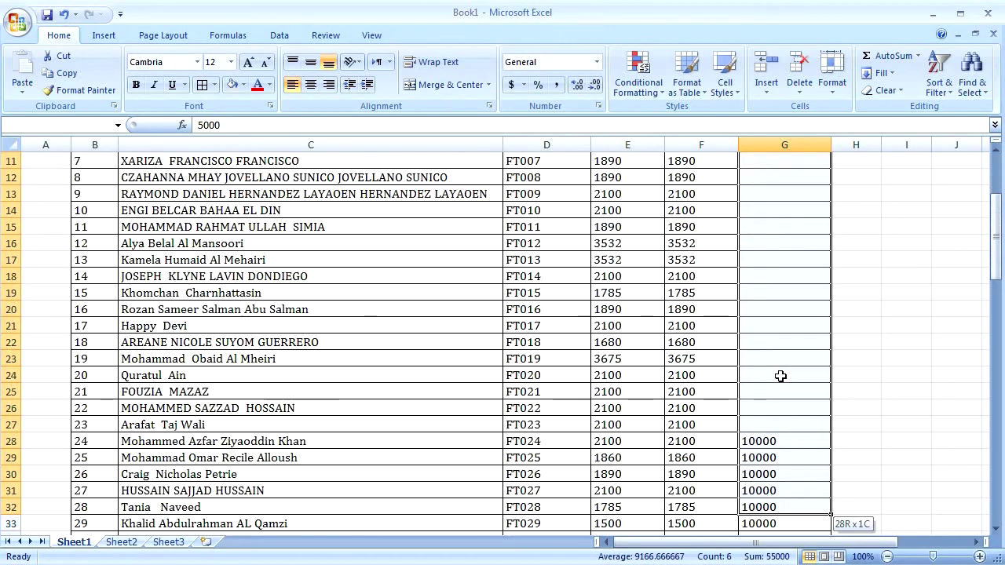
{"action": "key", "text": "ctrl+d"}
{"action": "key", "text": "Up"}
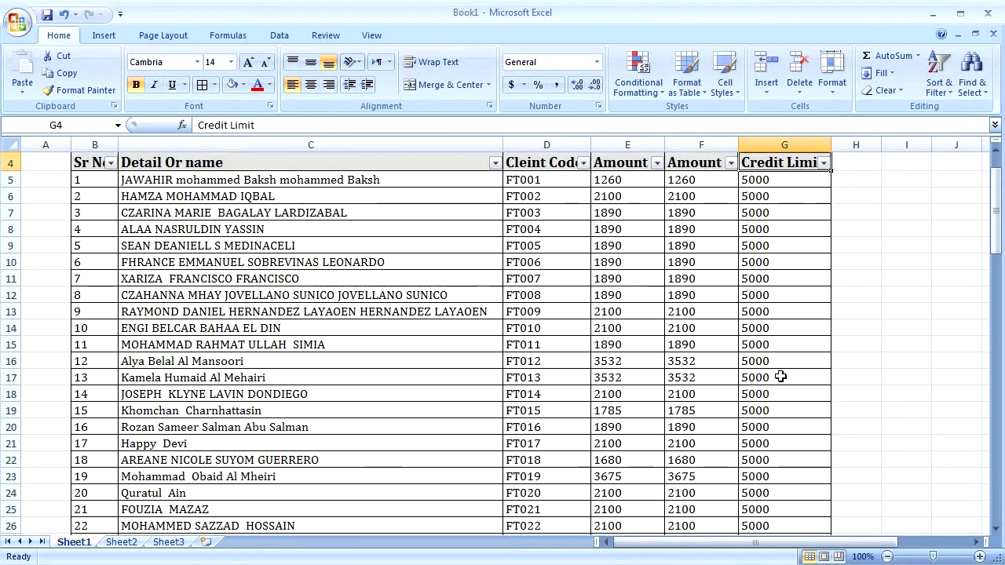
{"action": "key", "text": "Up"}
{"action": "key", "text": "Up"}
{"action": "key", "text": "Down"}
{"action": "key", "text": "Down"}
{"action": "key", "text": "Left"}
{"action": "key", "text": "Left"}
{"action": "key", "text": "Left"}
{"action": "key", "text": "Left"}
{"action": "key", "text": "Left"}
{"action": "key", "text": "Left"}
{"action": "key", "text": "Right"}
{"action": "key", "text": "Right"}
{"action": "key", "text": "Right"}
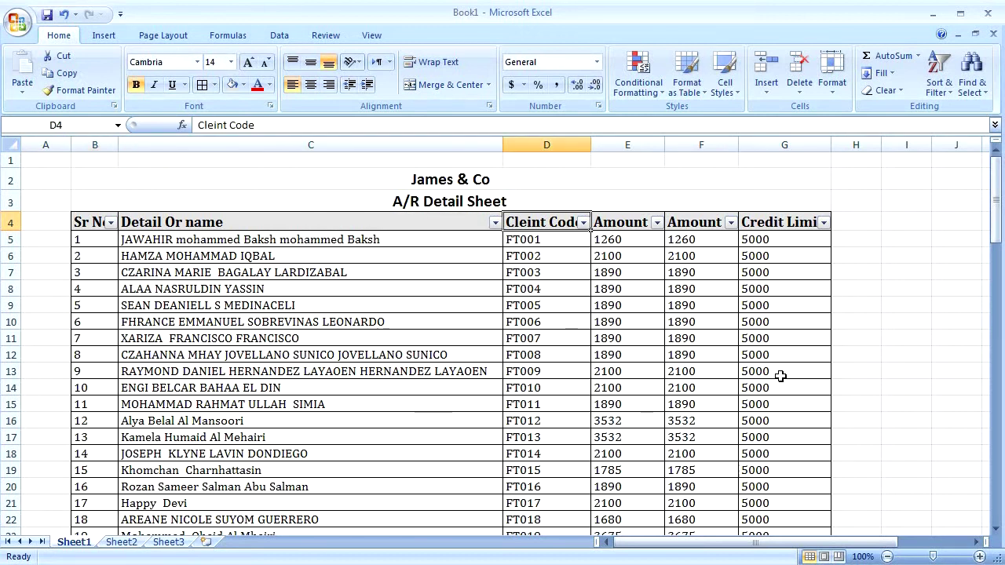
{"action": "key", "text": "Left"}
{"action": "key", "text": "Left"}
{"action": "key", "text": "Right"}
{"action": "key", "text": "Right"}
- Filter the Credit Limit column to show only the clients with a limit of 5000
{"action": "left_click", "coordinate": [823, 224]}
{"action": "left_click", "coordinate": [719, 347]}
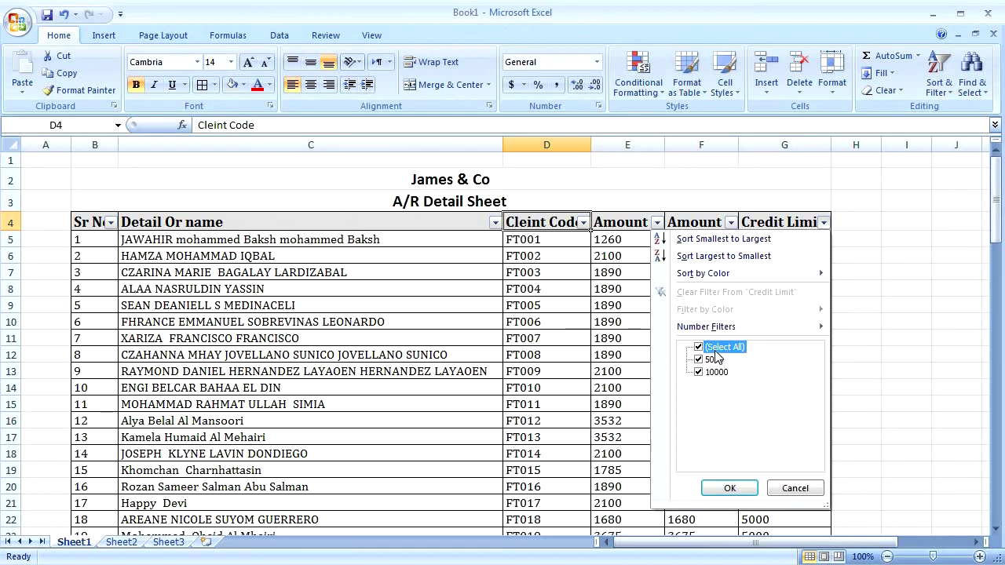
{"action": "left_click", "coordinate": [713, 359]}
{"action": "left_click", "coordinate": [730, 488]}
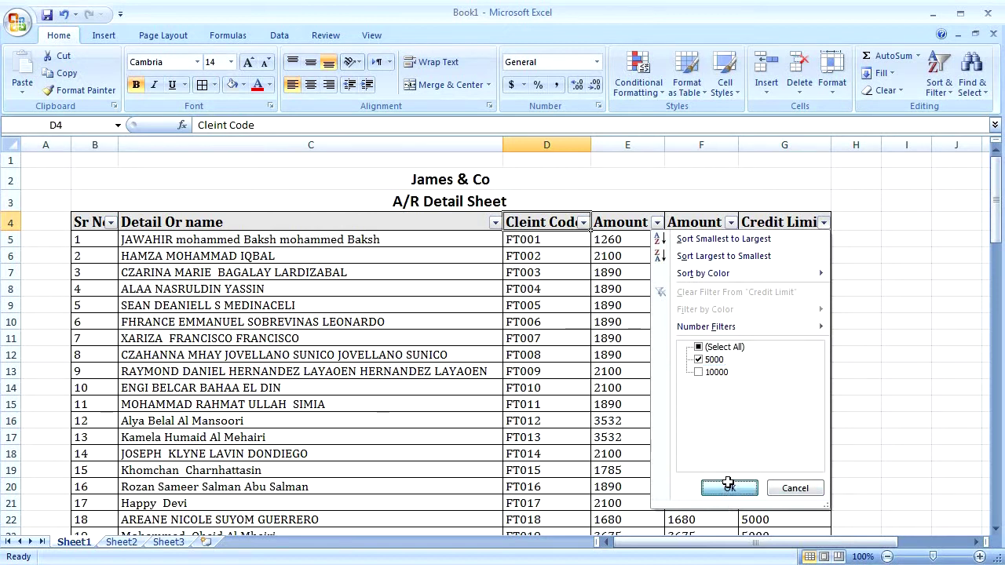
- Look through the filtered client rows from the header down to the end of the list
{"action": "left_click", "coordinate": [717, 424]}
{"action": "key", "text": "Down"}
{"action": "key", "text": "Down"}
{"action": "key", "text": "Down"}
{"action": "key", "text": "Down"}
{"action": "key", "text": "Down"}
{"action": "key", "text": "Down"}
{"action": "key", "text": "Down"}
{"action": "key", "text": "Down"}
{"action": "key", "text": "Down"}
{"action": "key", "text": "Down"}
{"action": "key", "text": "Down"}
{"action": "key", "text": "Down"}
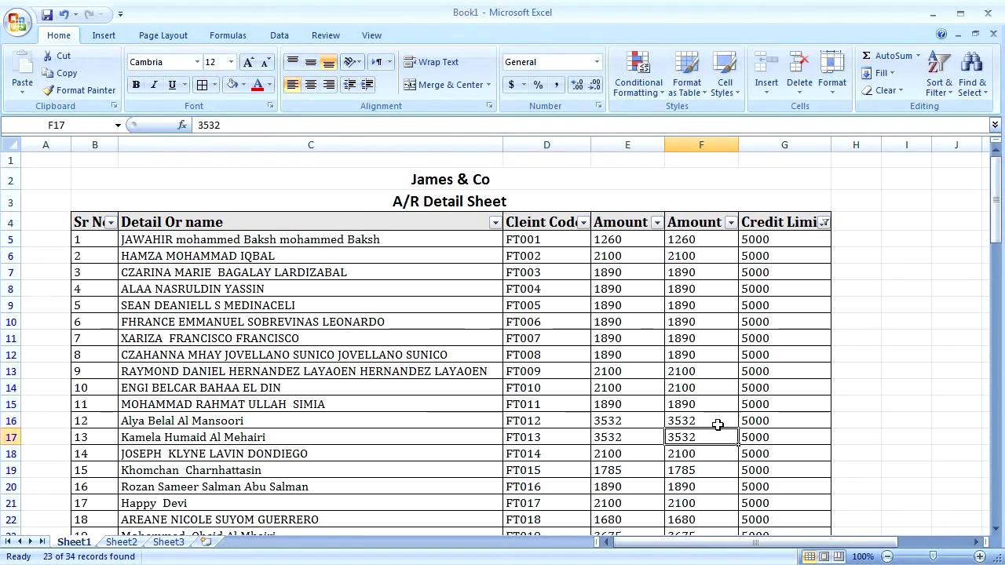
{"action": "key", "text": "Up"}
{"action": "key", "text": "Up"}
{"action": "key", "text": "Up"}
{"action": "key", "text": "Up"}
{"action": "key", "text": "Up"}
{"action": "key", "text": "Up"}
{"action": "key", "text": "Up"}
{"action": "key", "text": "Up"}
{"action": "key", "text": "Up"}
{"action": "key", "text": "Up"}
{"action": "key", "text": "Up"}
{"action": "key", "text": "Up"}
{"action": "key", "text": "Up"}
{"action": "key", "text": "Up"}
{"action": "key", "text": "Up"}
{"action": "key", "text": "Up"}
{"action": "key", "text": "Up"}
{"action": "key", "text": "Up"}
{"action": "key", "text": "Up"}
{"action": "key", "text": "Up"}
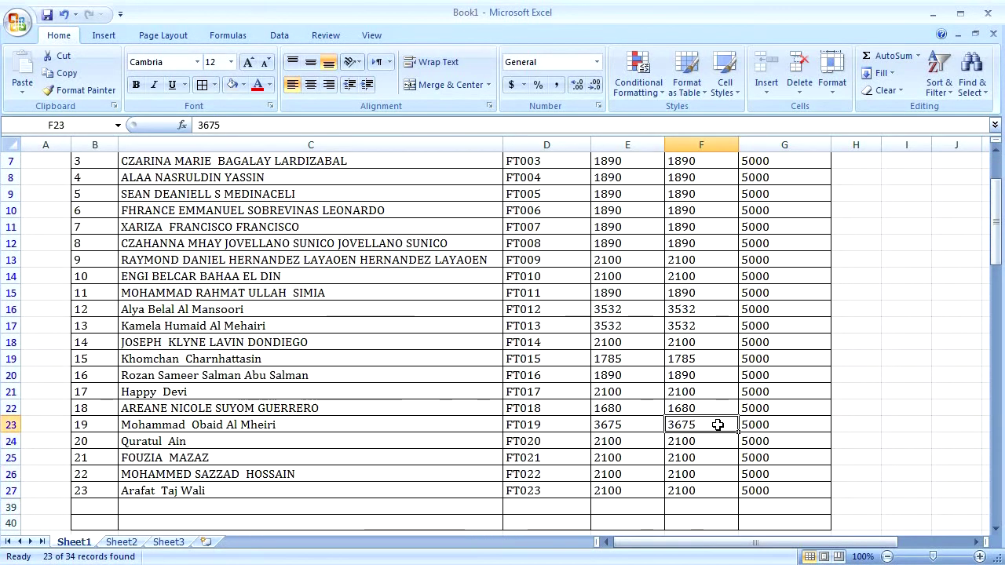
{"action": "key", "text": "Down"}
{"action": "key", "text": "Down"}
{"action": "key", "text": "Down"}
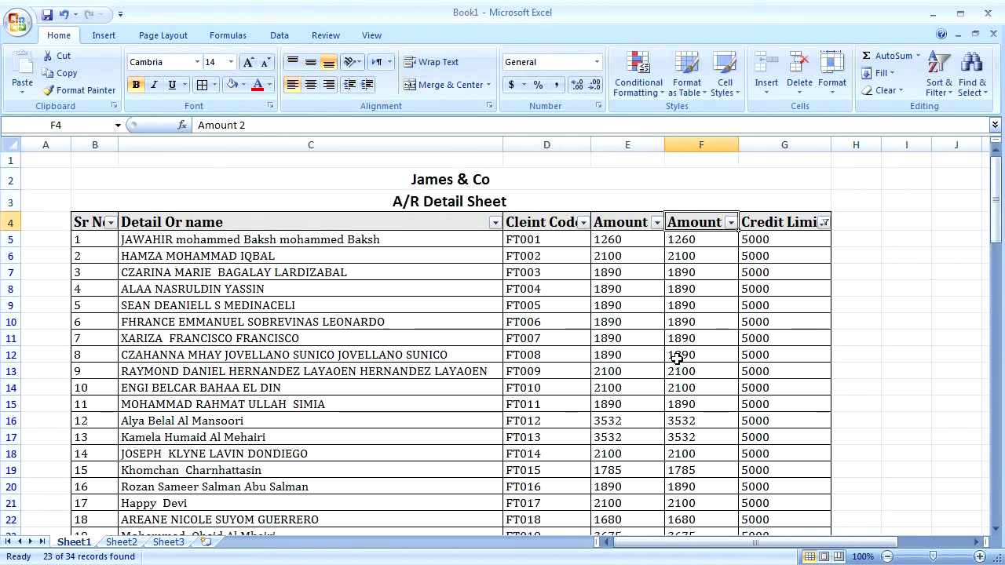
- Change the Credit Limit filter to show only the clients with a limit of 10000
{"action": "left_click", "coordinate": [824, 223]}
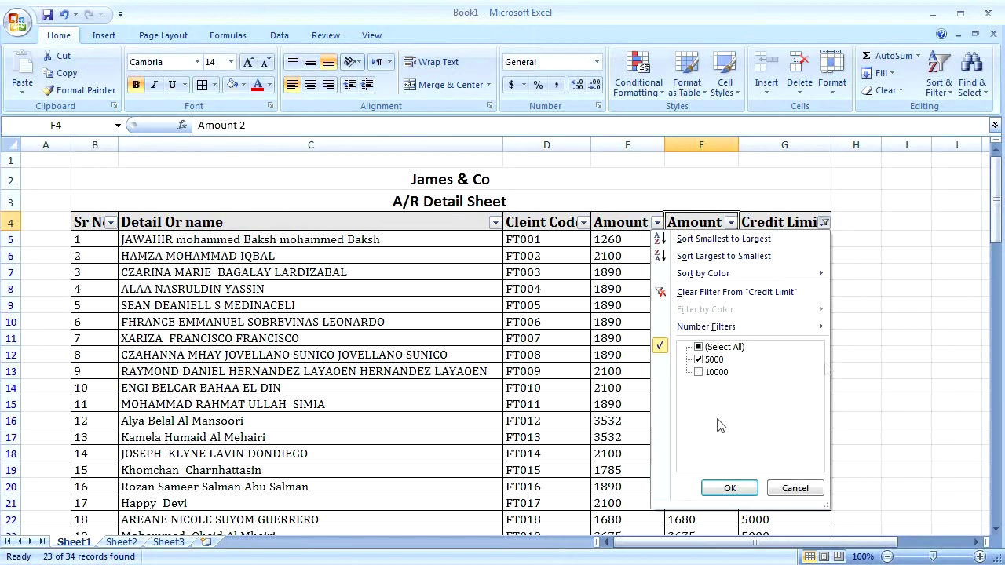
{"action": "left_click", "coordinate": [709, 361]}
{"action": "left_click", "coordinate": [699, 372]}
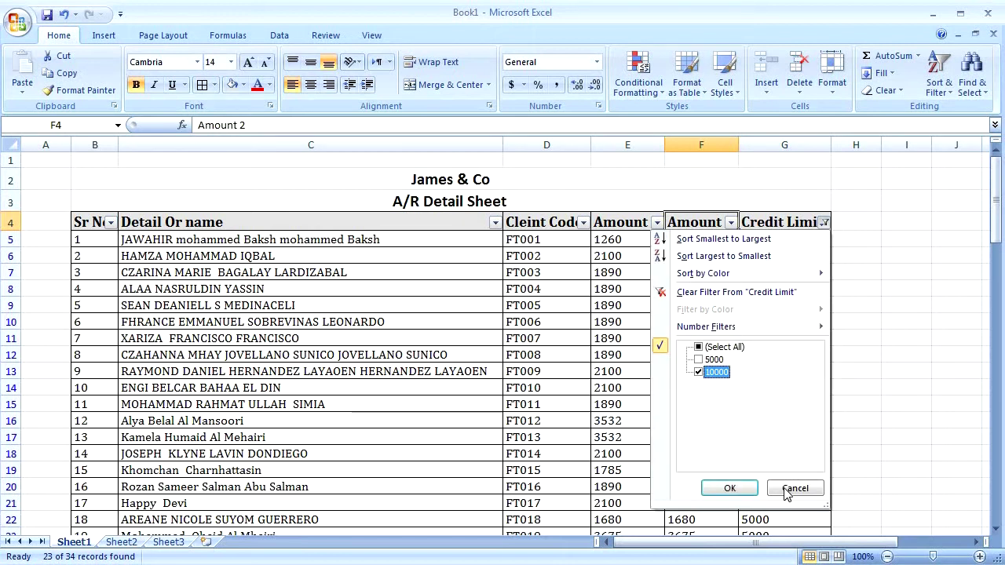
{"action": "left_click", "coordinate": [730, 489]}
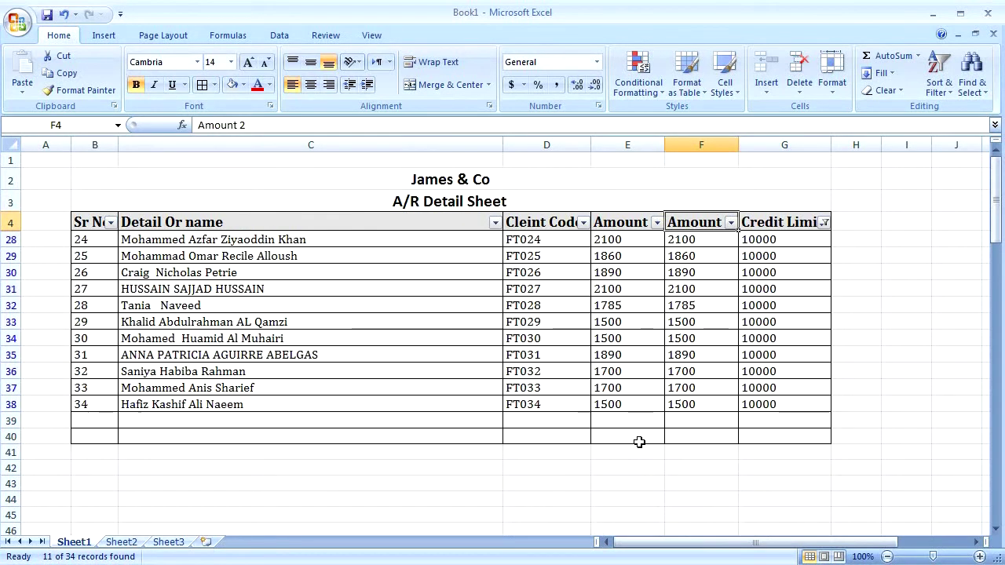
{"action": "left_click", "coordinate": [572, 424]}
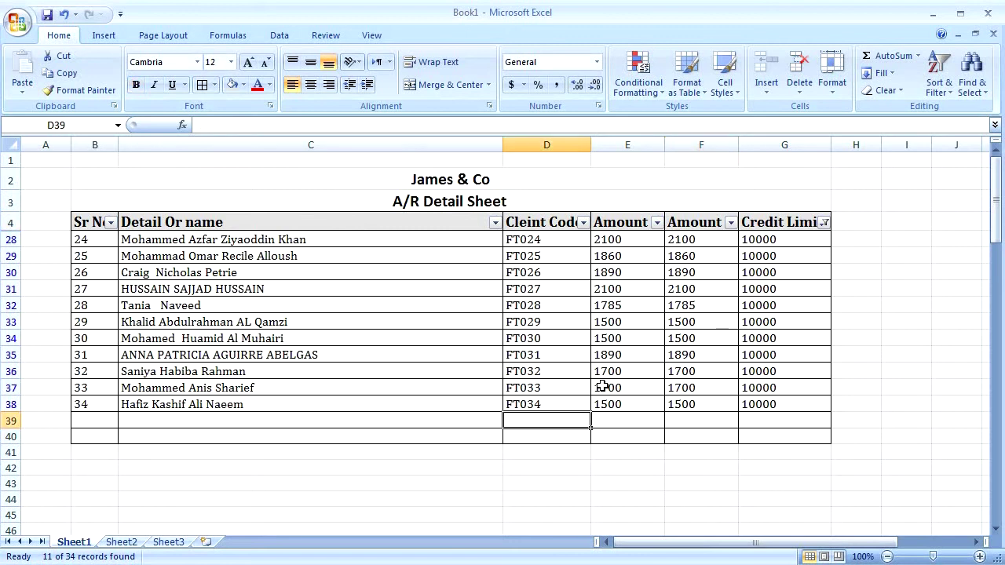
- Reset the Credit Limit filter to include all values so every client row is listed
{"action": "left_click", "coordinate": [824, 224]}
{"action": "left_click", "coordinate": [717, 350]}
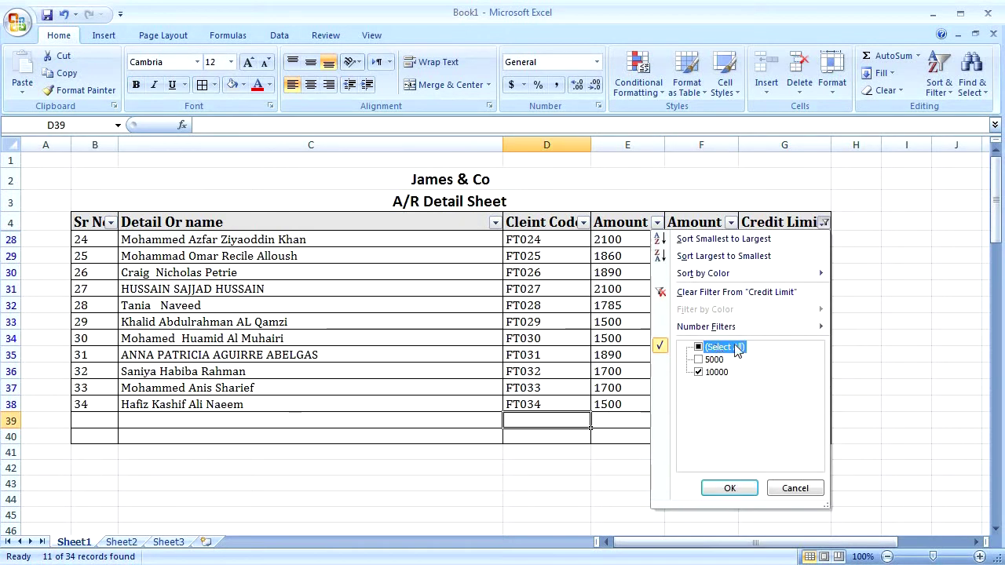
{"action": "left_click", "coordinate": [735, 489]}
{"action": "left_click", "coordinate": [635, 324]}
{"action": "key", "text": "Up"}
{"action": "key", "text": "Up"}
{"action": "key", "text": "Up"}
{"action": "key", "text": "Up"}
{"action": "key", "text": "Up"}
{"action": "key", "text": "Right"}
{"action": "key", "text": "Left"}
{"action": "key", "text": "Left"}
{"action": "key", "text": "Left"}
{"action": "key", "text": "Left"}
{"action": "key", "text": "Left"}
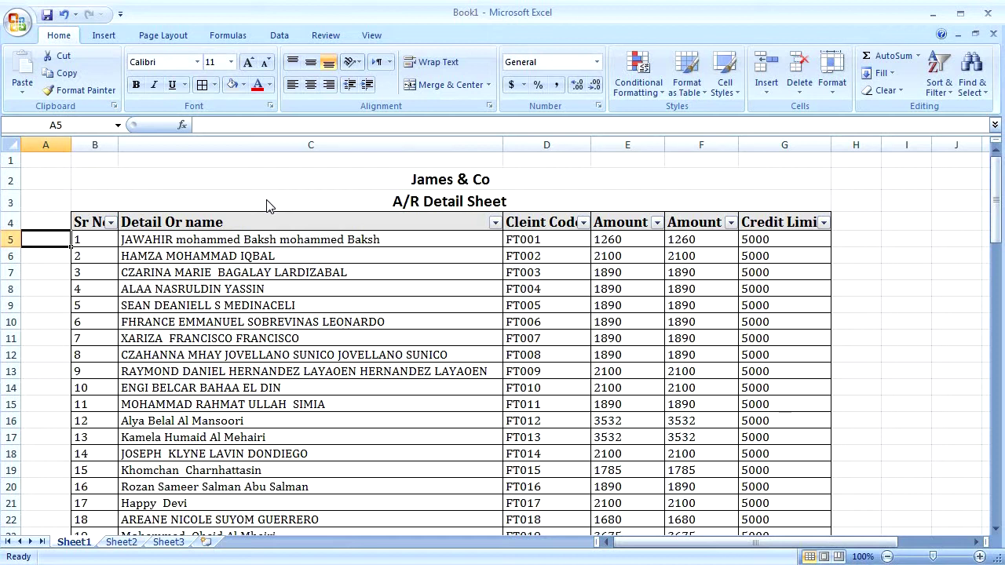
{"action": "key", "text": "ctrl+p"}
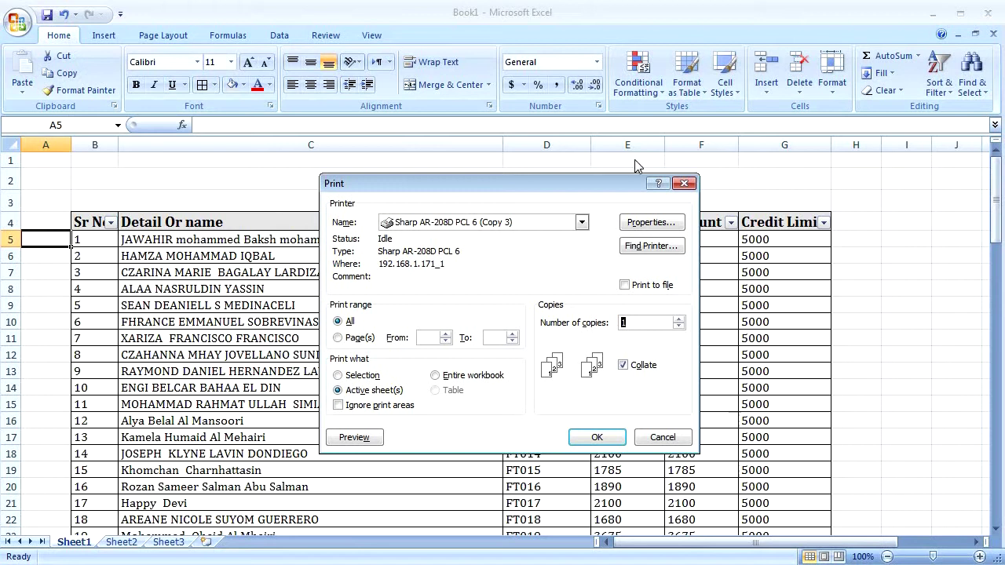
{"action": "left_click", "coordinate": [684, 183]}
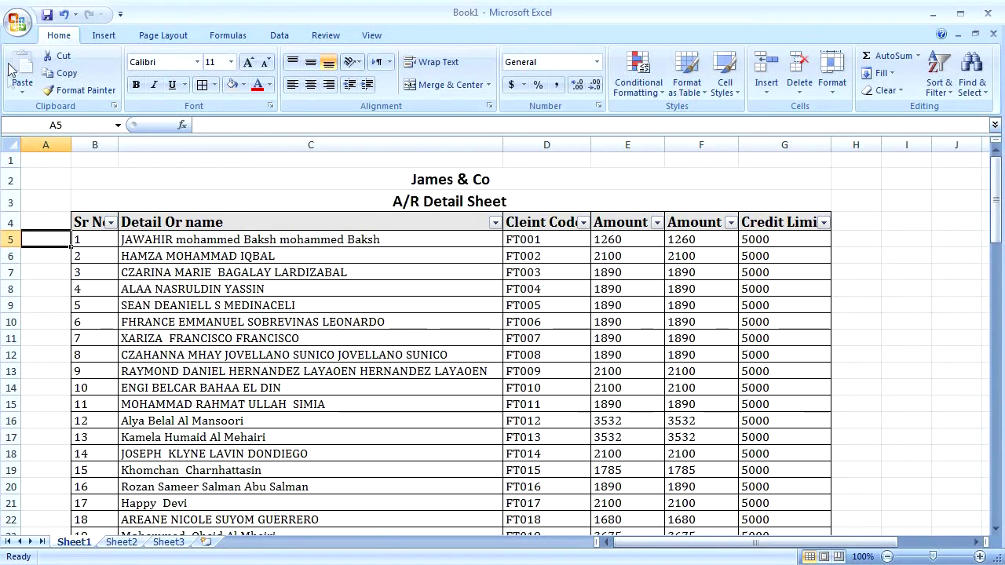
{"action": "left_click", "coordinate": [17, 21]}
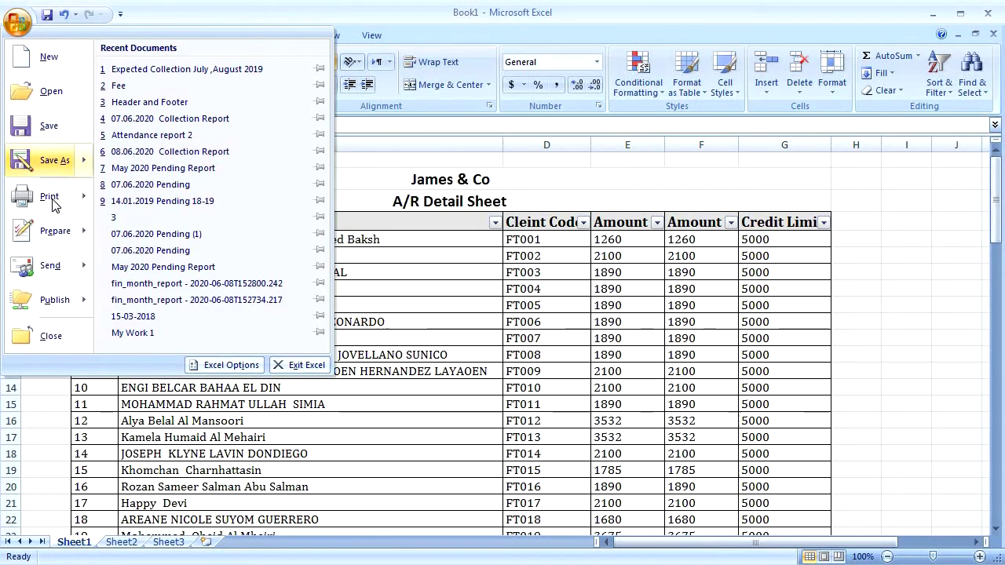
{"action": "mouse_move", "coordinate": [51, 198]}
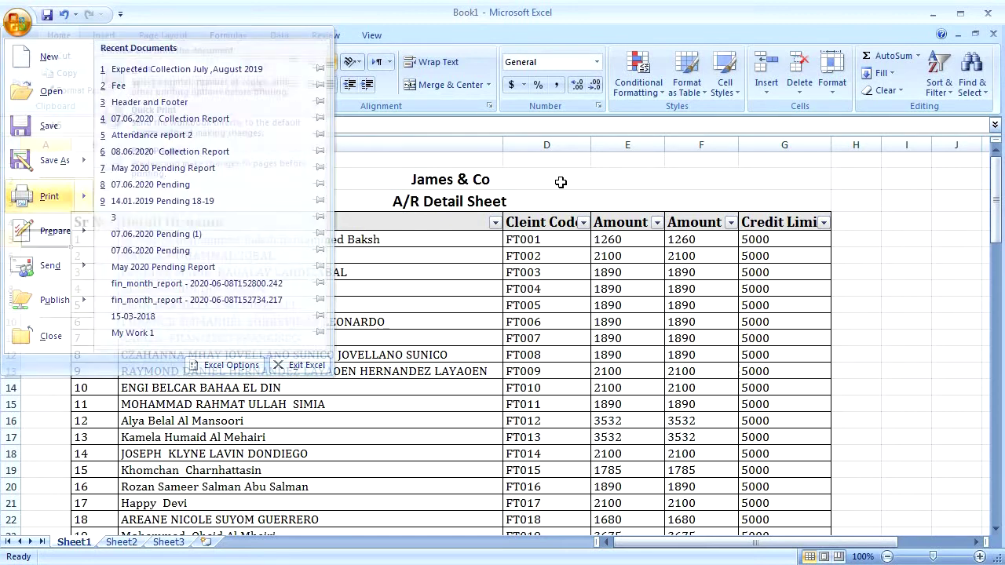
{"action": "left_click", "coordinate": [561, 188]}
- Preview the printed sheet, zoom in on the first page to check which columns fit, and return to the worksheet
{"action": "key", "text": "ctrl+p"}
{"action": "left_click", "coordinate": [358, 438]}
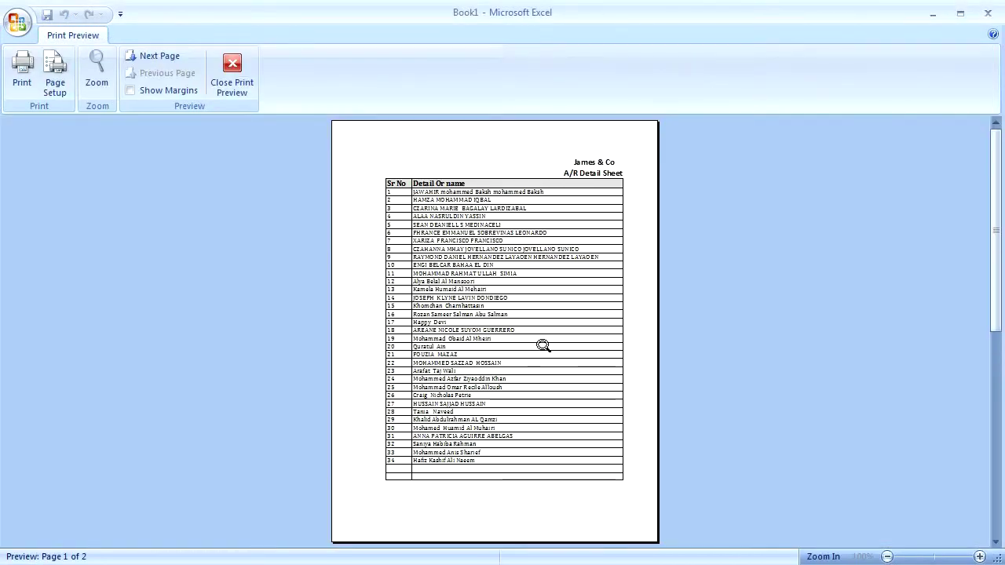
{"action": "left_click", "coordinate": [523, 256]}
{"action": "left_click", "coordinate": [597, 227]}
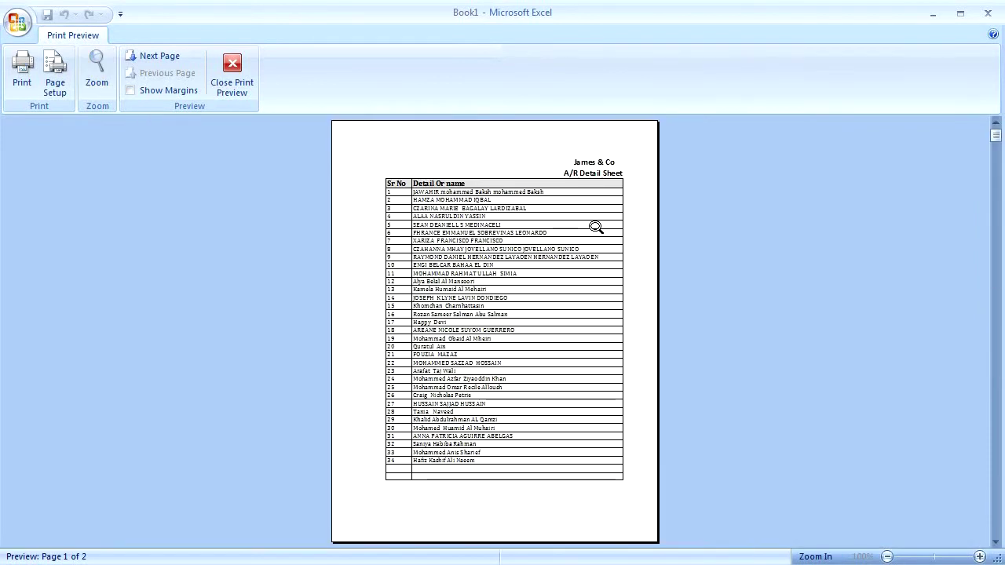
{"action": "left_click", "coordinate": [570, 227]}
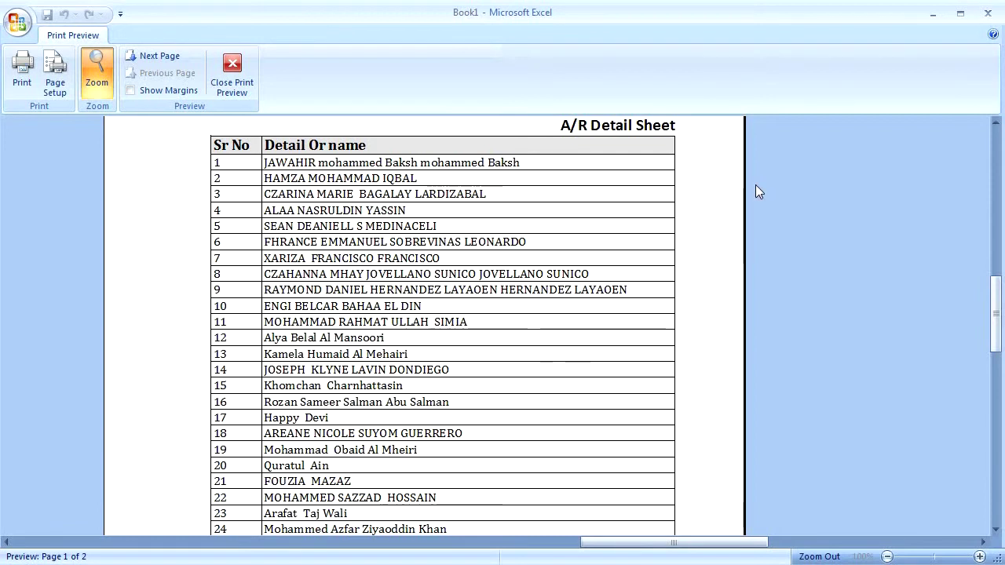
{"action": "left_click", "coordinate": [234, 81]}
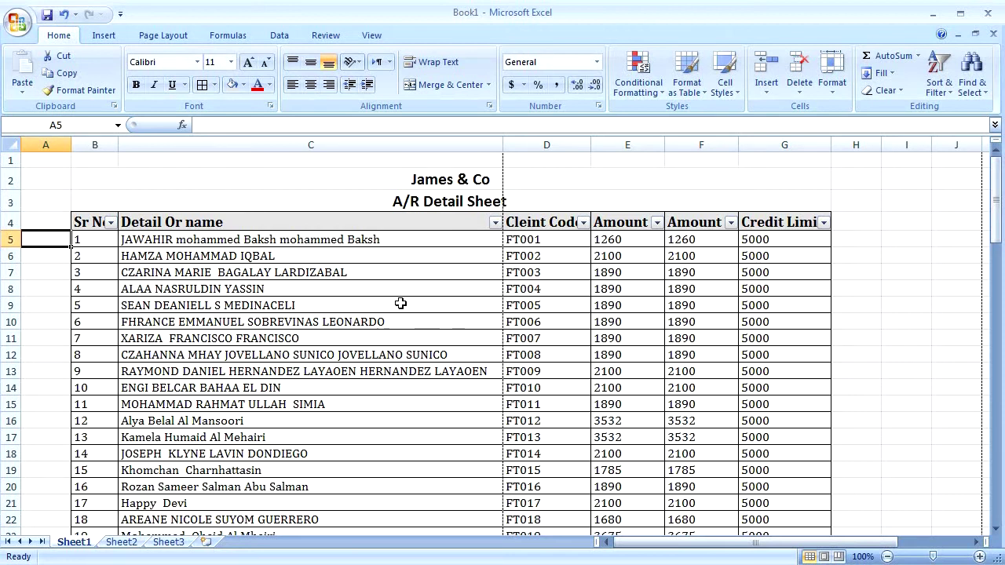
- Reopen the print preview and set the page orientation to Landscape in the page setup
{"action": "left_click", "coordinate": [17, 17]}
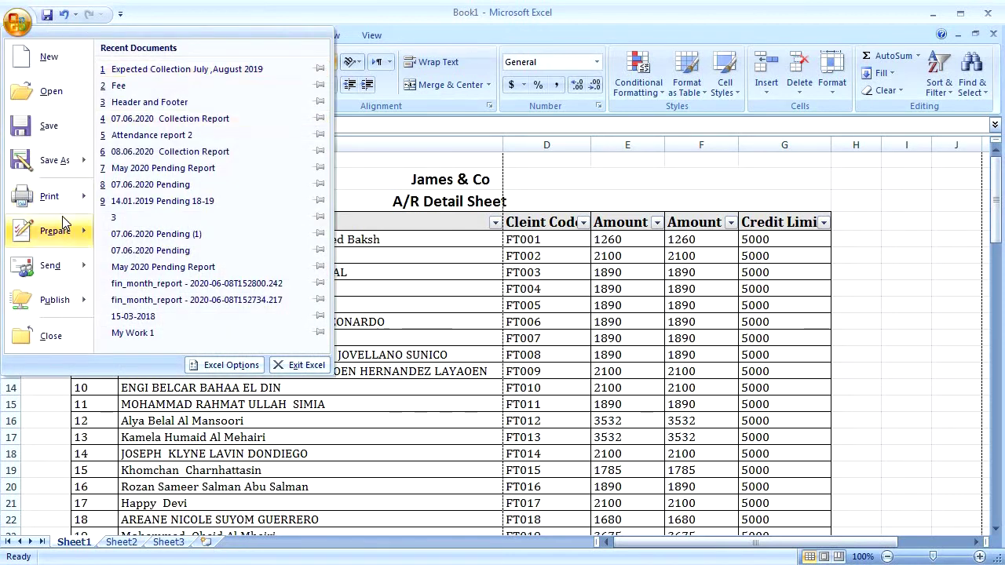
{"action": "mouse_move", "coordinate": [68, 198]}
{"action": "left_click", "coordinate": [188, 160]}
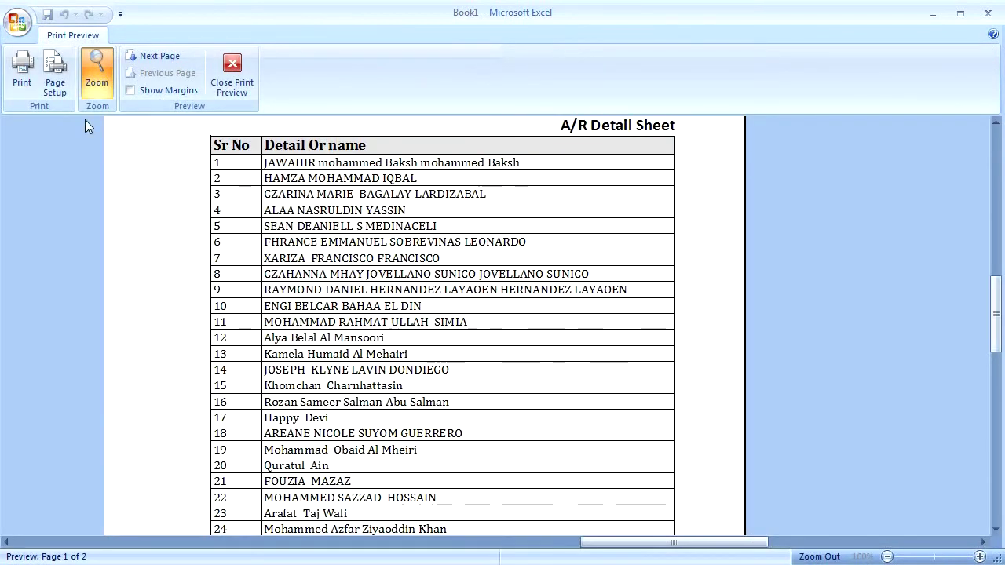
{"action": "left_click", "coordinate": [55, 74]}
{"action": "left_click", "coordinate": [523, 212]}
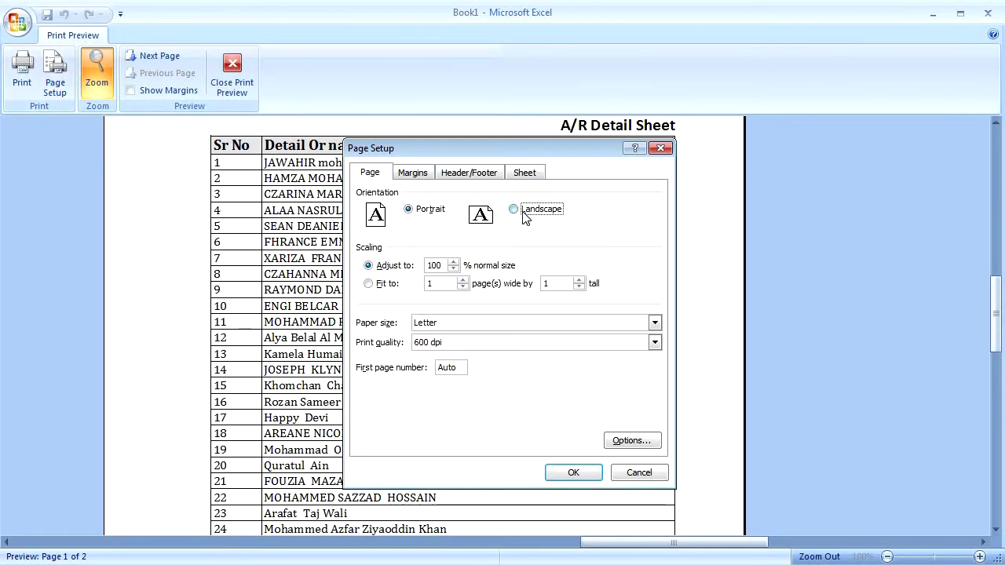
- Reduce both the left and right page margins to 0.2
{"action": "left_click", "coordinate": [412, 173]}
{"action": "left_click", "coordinate": [442, 287]}
{"action": "left_click", "coordinate": [442, 287]}
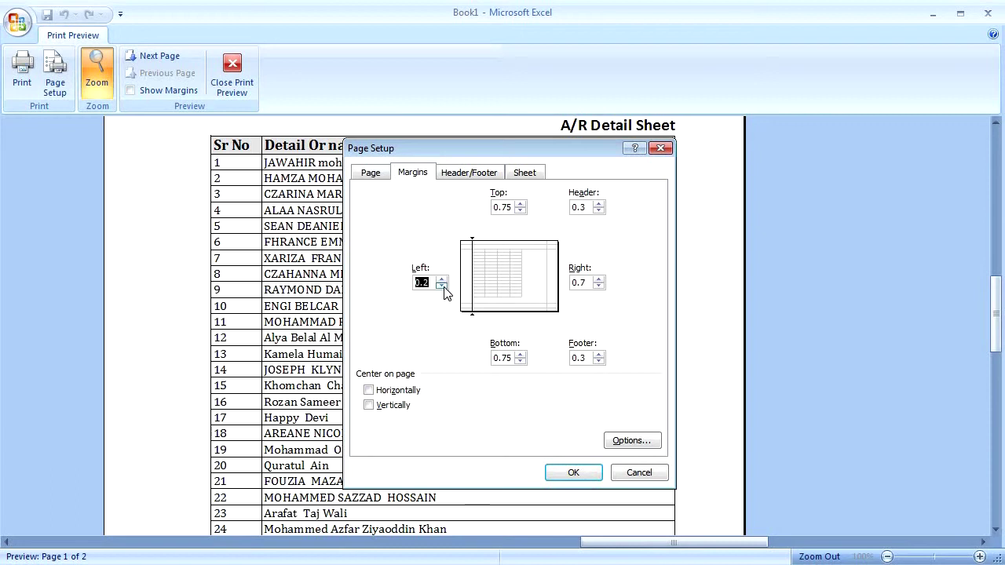
{"action": "left_click", "coordinate": [599, 287]}
{"action": "left_click", "coordinate": [599, 286]}
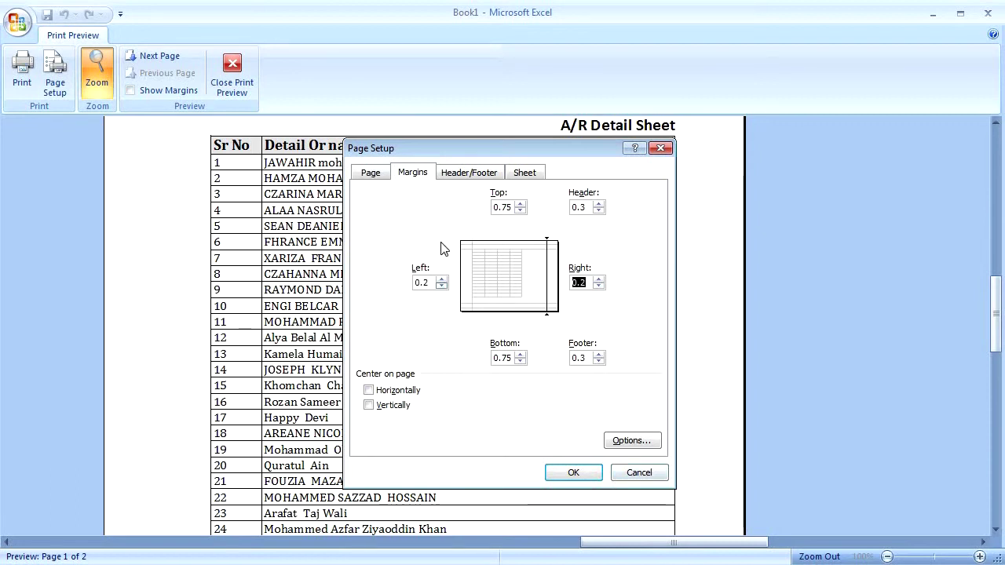
- Set the print scaling to 90% of normal size
{"action": "left_click", "coordinate": [369, 172]}
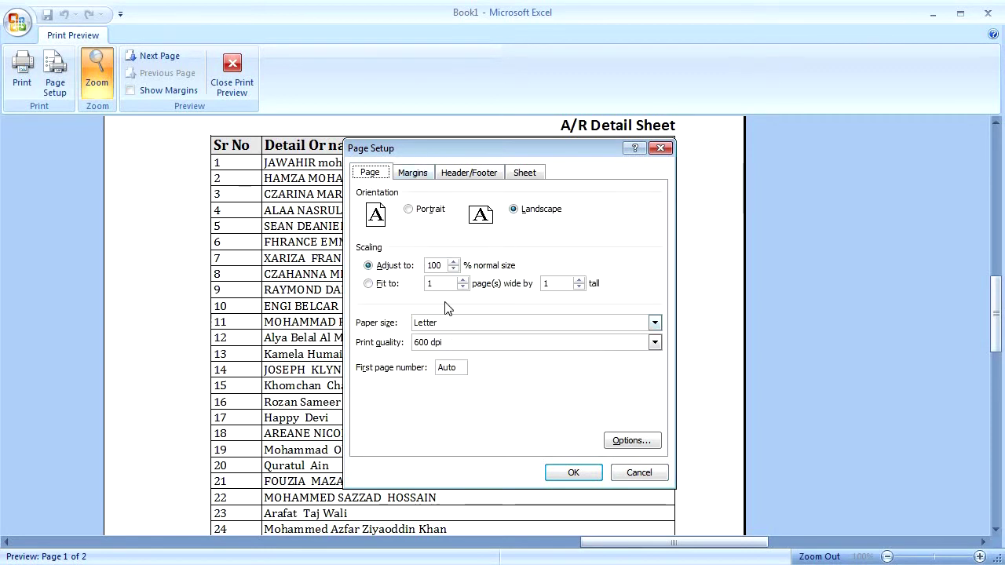
{"action": "left_click", "coordinate": [454, 269]}
{"action": "left_click", "coordinate": [454, 268]}
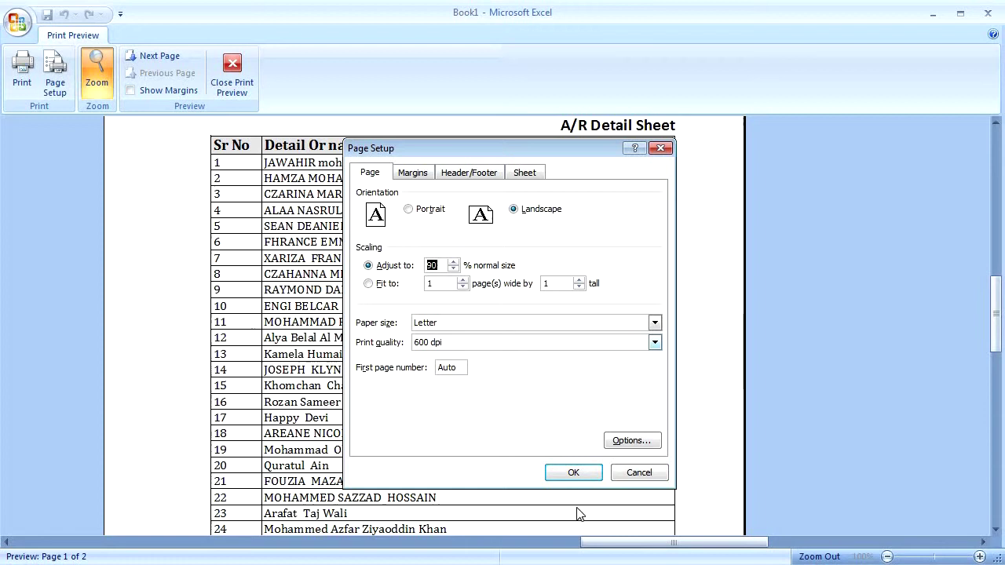
- Add the built-in page number header "Page 1" to the printed sheet
{"action": "left_click", "coordinate": [475, 175]}
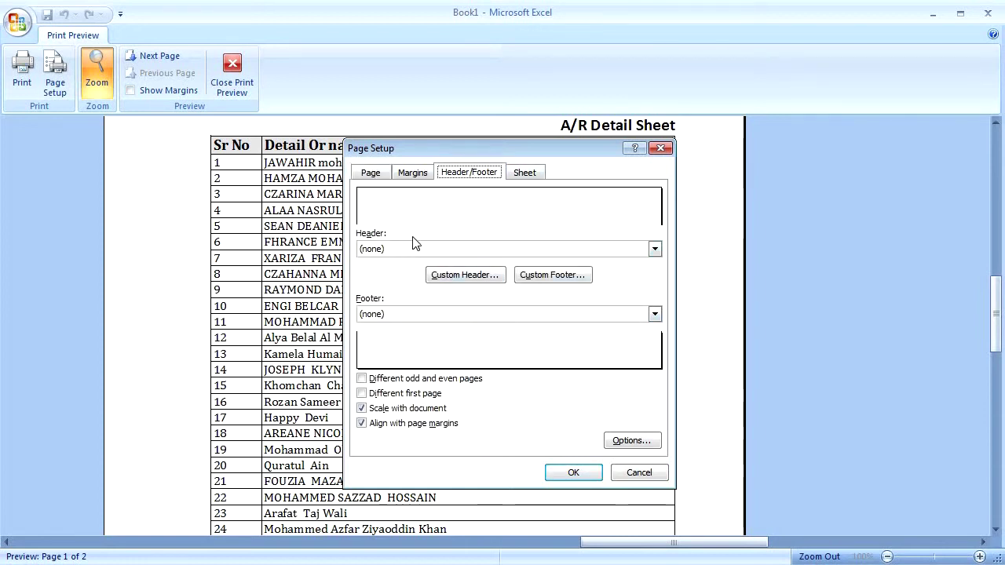
{"action": "left_click", "coordinate": [524, 250]}
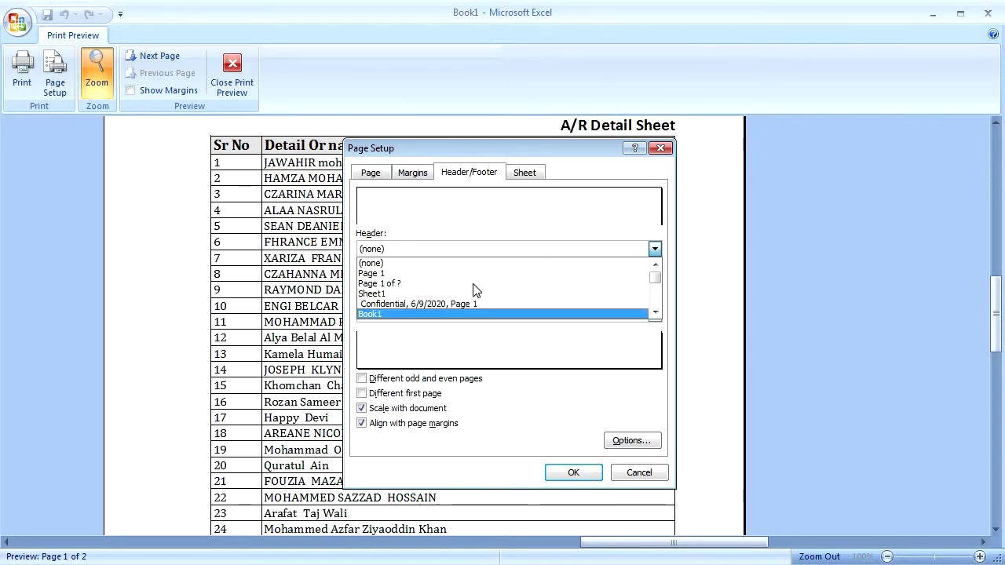
{"action": "left_click", "coordinate": [454, 274]}
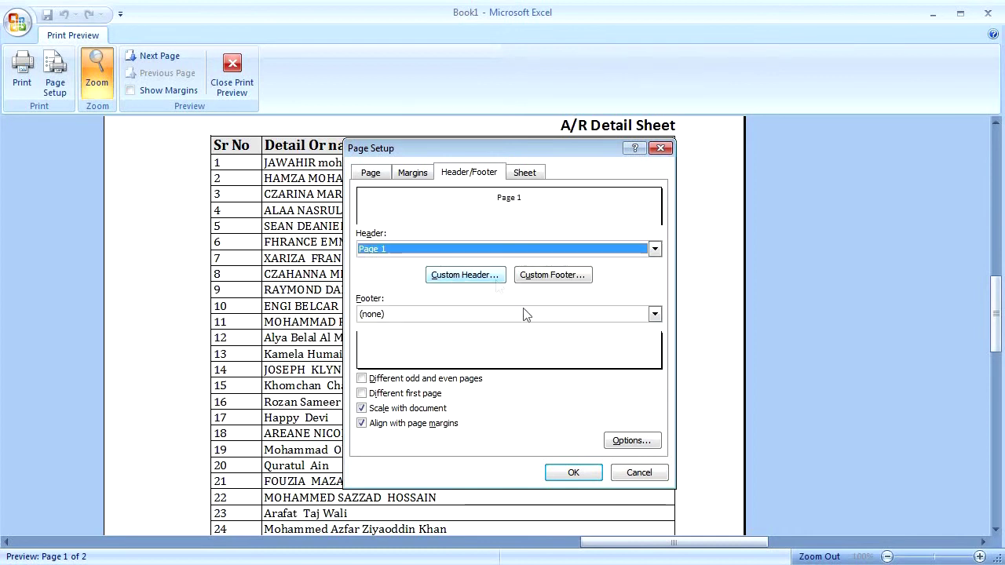
- Create a custom footer with "Finance Deptt" in the center section
{"action": "left_click", "coordinate": [554, 276]}
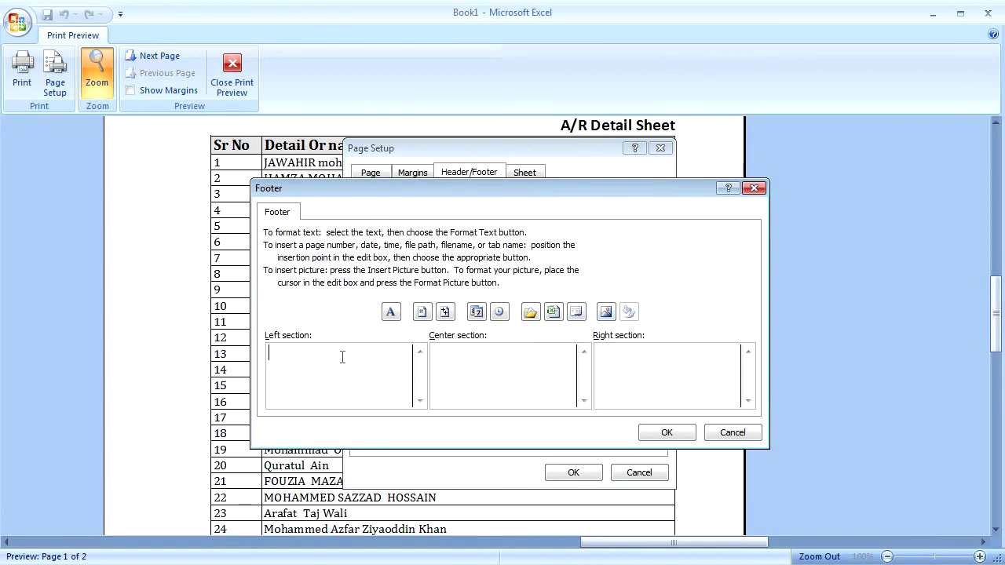
{"action": "left_click", "coordinate": [467, 352]}
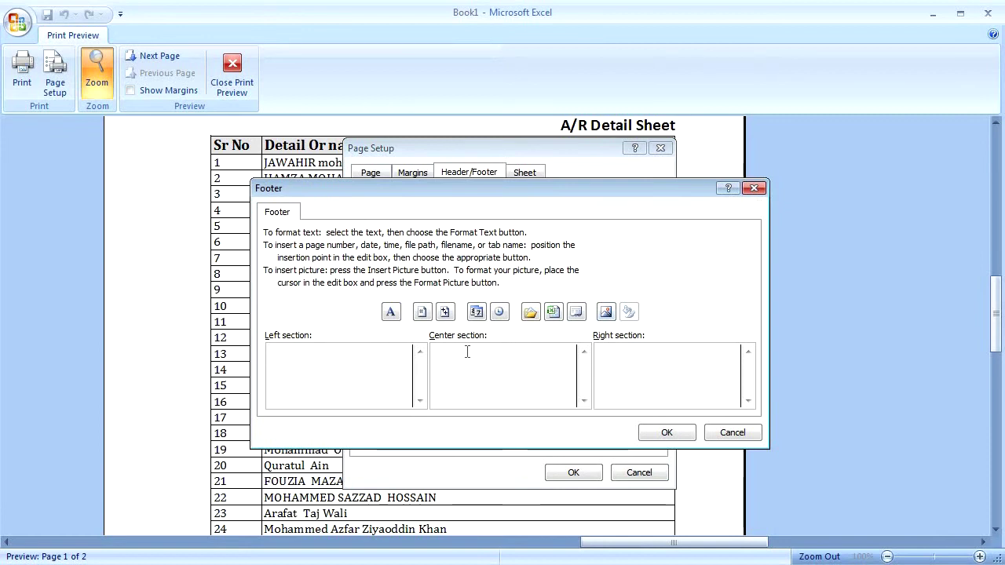
{"action": "type", "text": "Fi"}
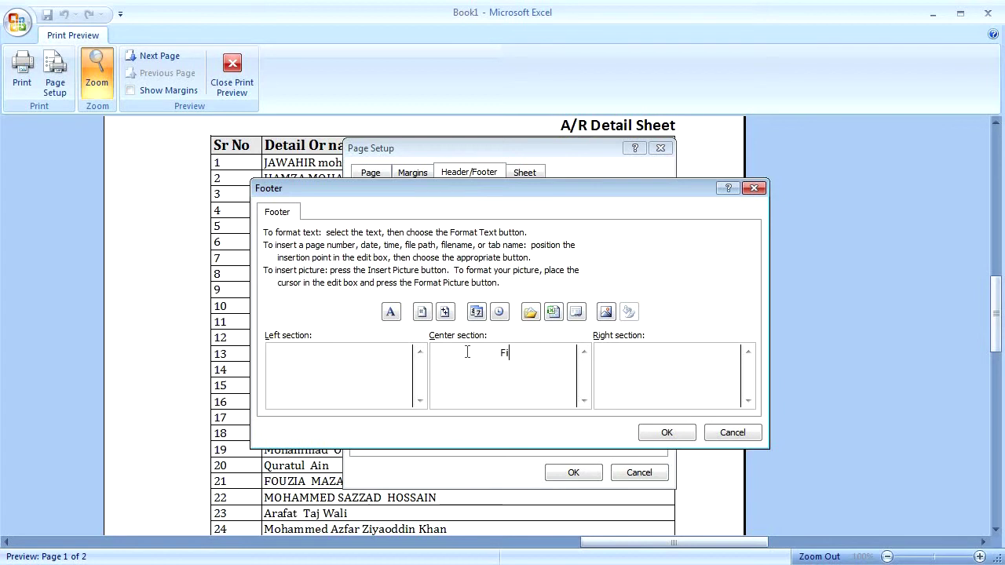
{"action": "type", "text": "nance Deptt"}
{"action": "left_click", "coordinate": [666, 432]}
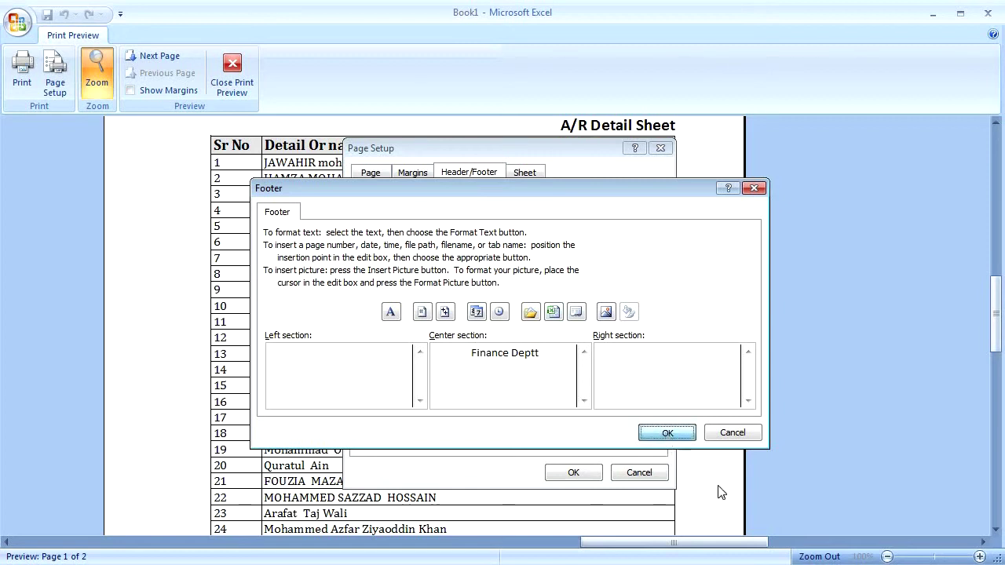
- Apply the page setup, check the whole first page in the print preview and return to the worksheet
{"action": "left_click", "coordinate": [573, 474]}
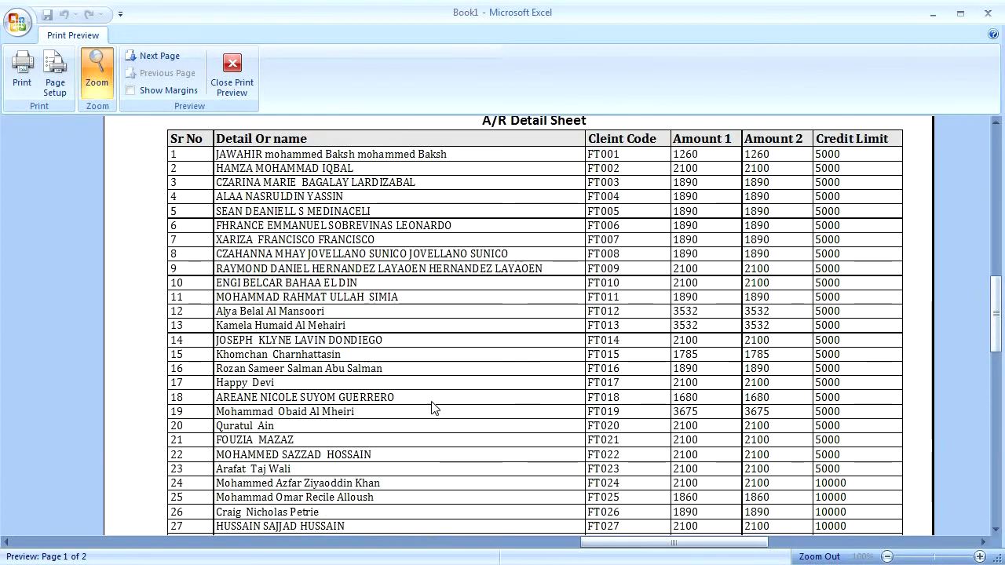
{"action": "left_click", "coordinate": [808, 170]}
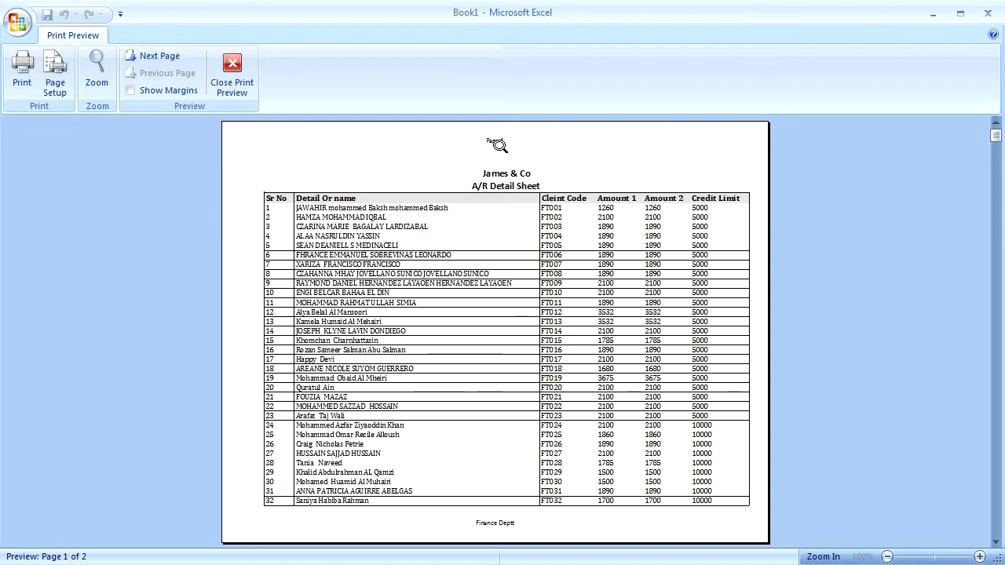
{"action": "left_click", "coordinate": [241, 89]}
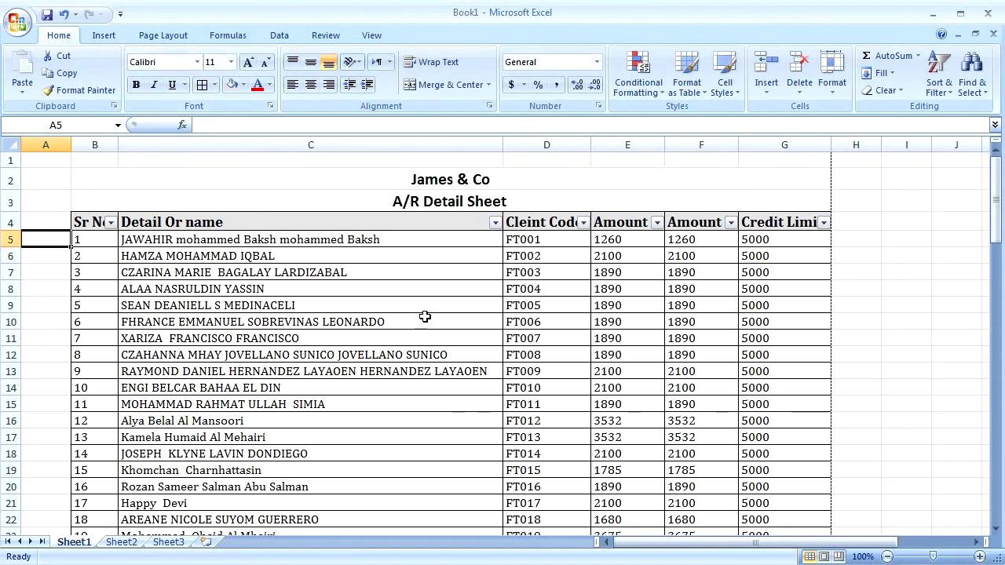
{"action": "key", "text": "Down"}
{"action": "key", "text": "Down"}
{"action": "key", "text": "Down"}
{"action": "key", "text": "Down"}
{"action": "key", "text": "Down"}
{"action": "key", "text": "Down"}
{"action": "key", "text": "Down"}
{"action": "key", "text": "Down"}
{"action": "key", "text": "Down"}
{"action": "key", "text": "Down"}
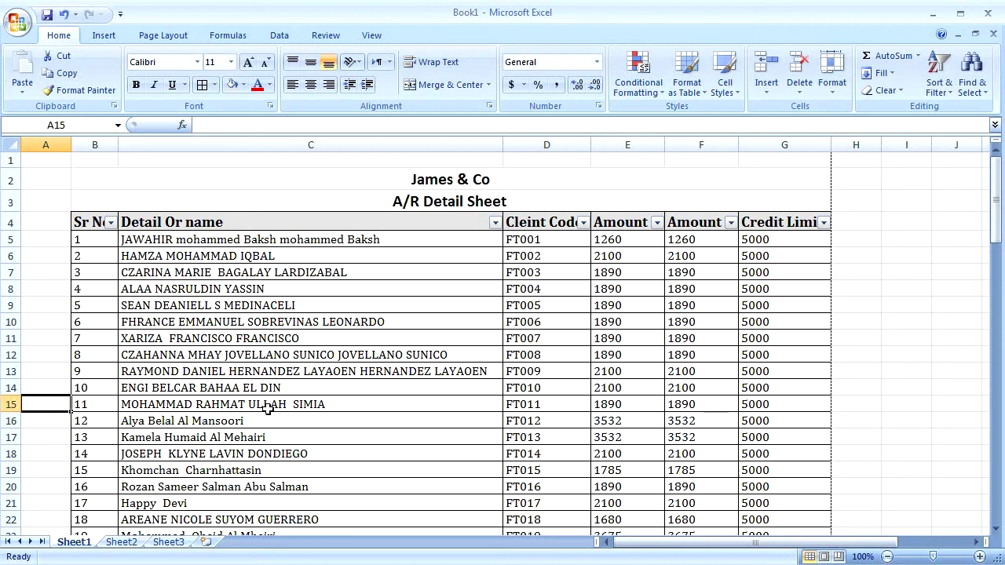
{"action": "key", "text": "Right"}
{"action": "key", "text": "Right"}
{"action": "key", "text": "Right"}
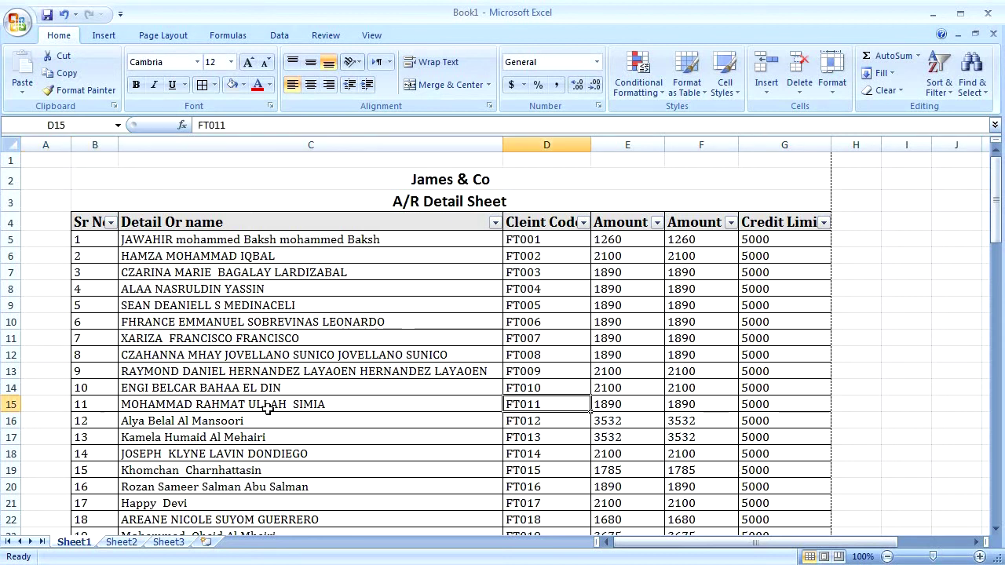
- Narrow the Detail Or name column to slightly less than the width of the longest client names
{"action": "key", "text": "Up"}
{"action": "key", "text": "Up"}
{"action": "key", "text": "Left"}
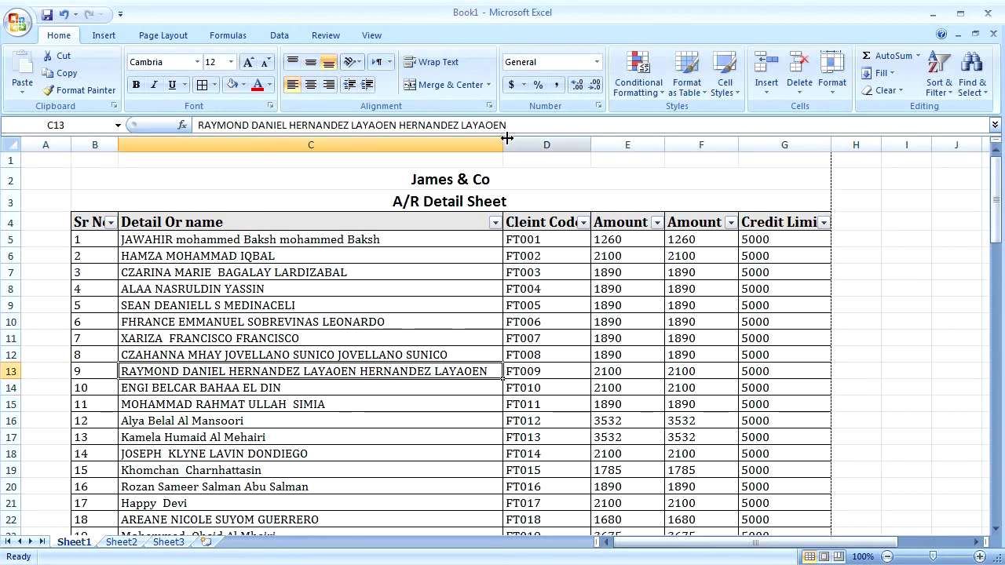
{"action": "left_click_drag", "start_coordinate": [503, 145], "coordinate": [433, 145]}
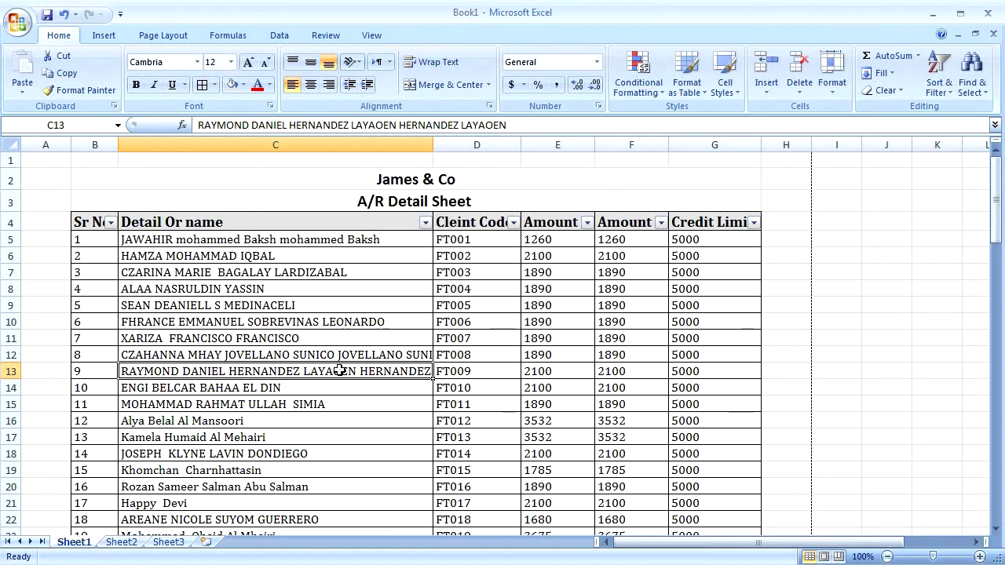
- Wrap the text of the two overlong client names in cells C13 and C12
{"action": "left_click", "coordinate": [432, 63]}
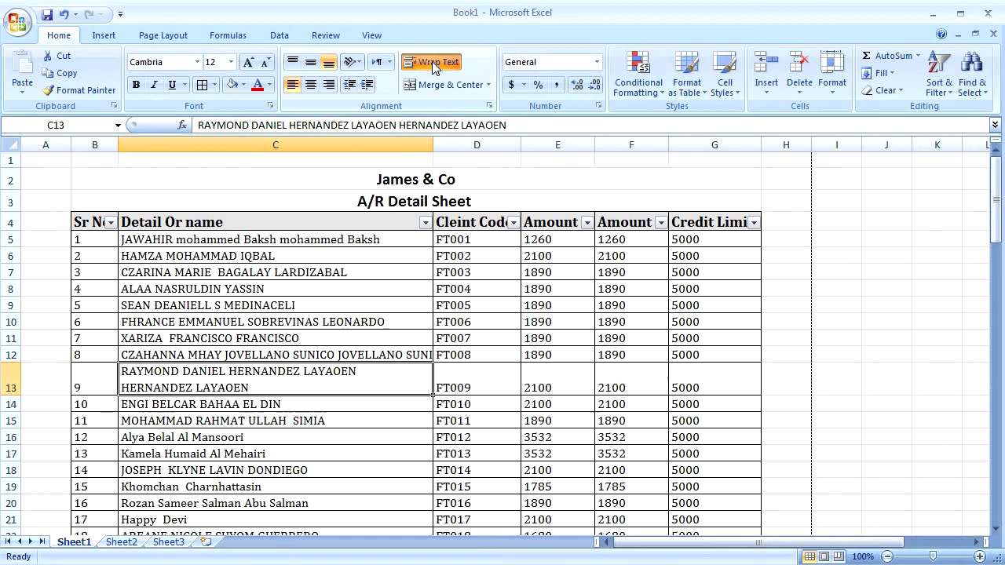
{"action": "key", "text": "Down"}
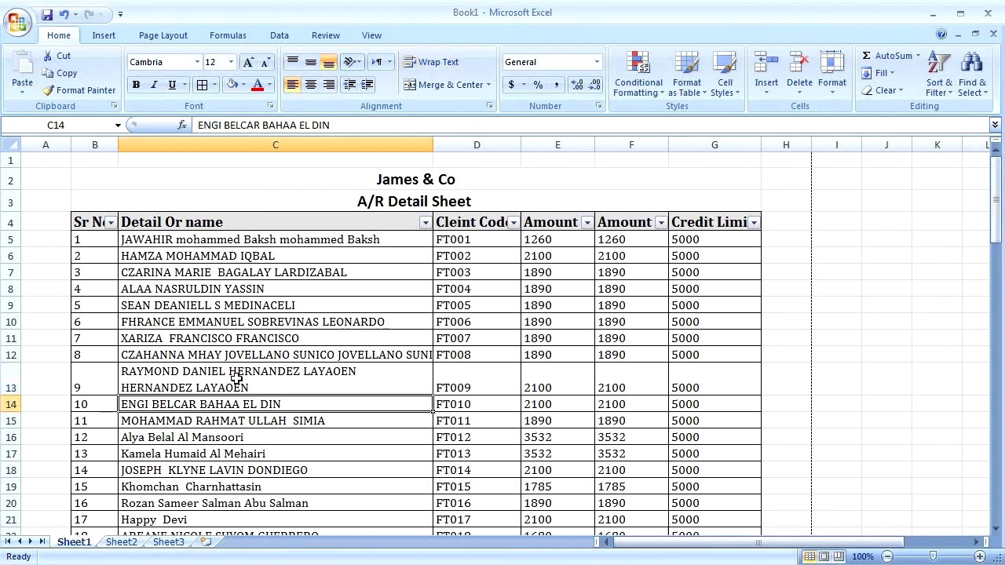
{"action": "left_click", "coordinate": [236, 379]}
{"action": "key", "text": "Up"}
{"action": "key", "text": "Down"}
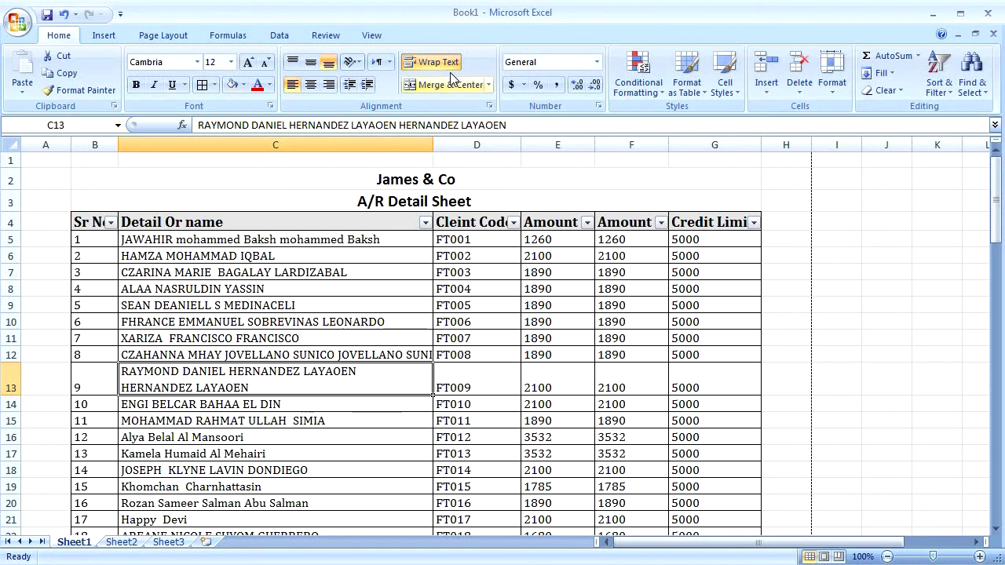
{"action": "key", "text": "Up"}
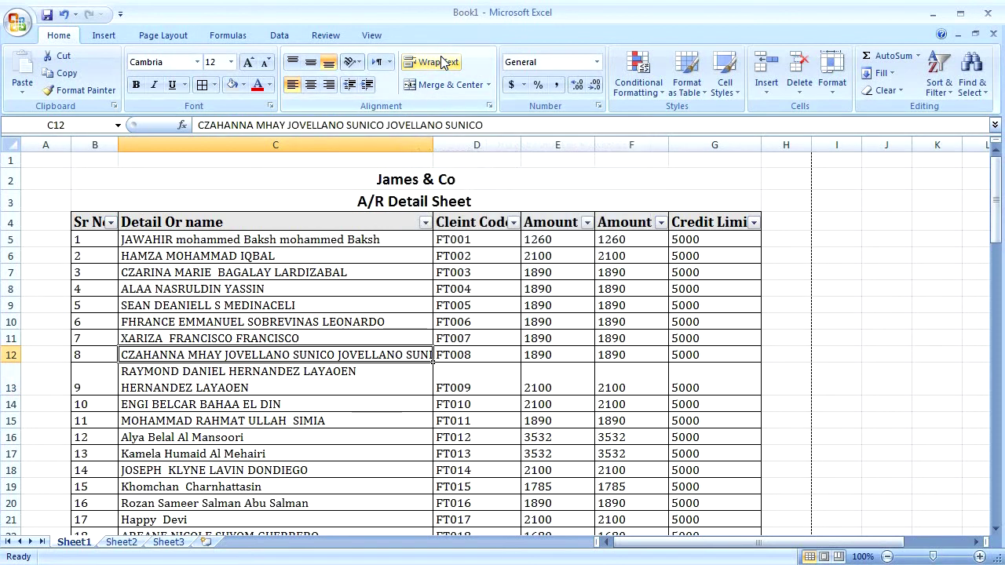
{"action": "left_click", "coordinate": [440, 60]}
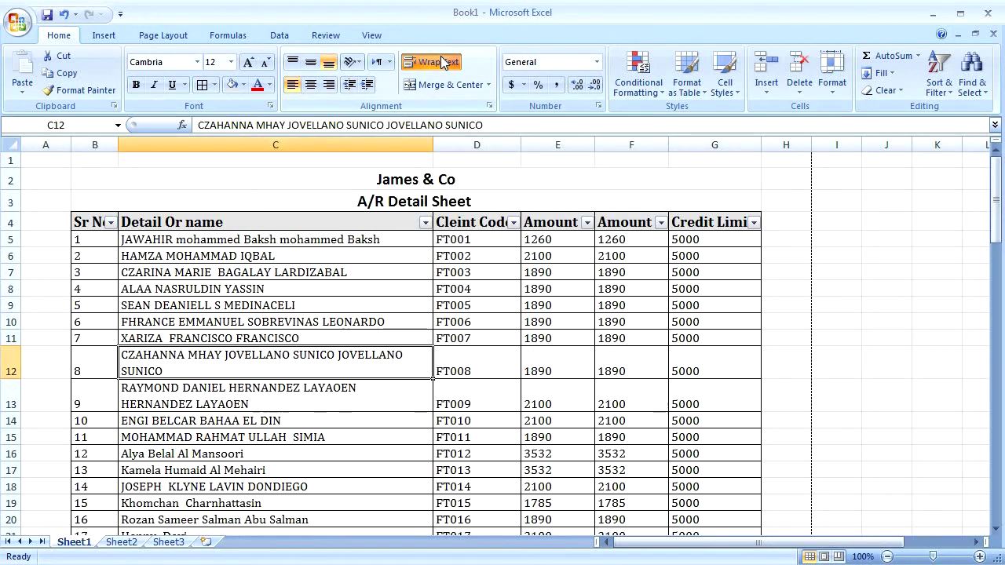
- Remove the text wrapping from the client names in cells C12 and C13
{"action": "left_click", "coordinate": [440, 60]}
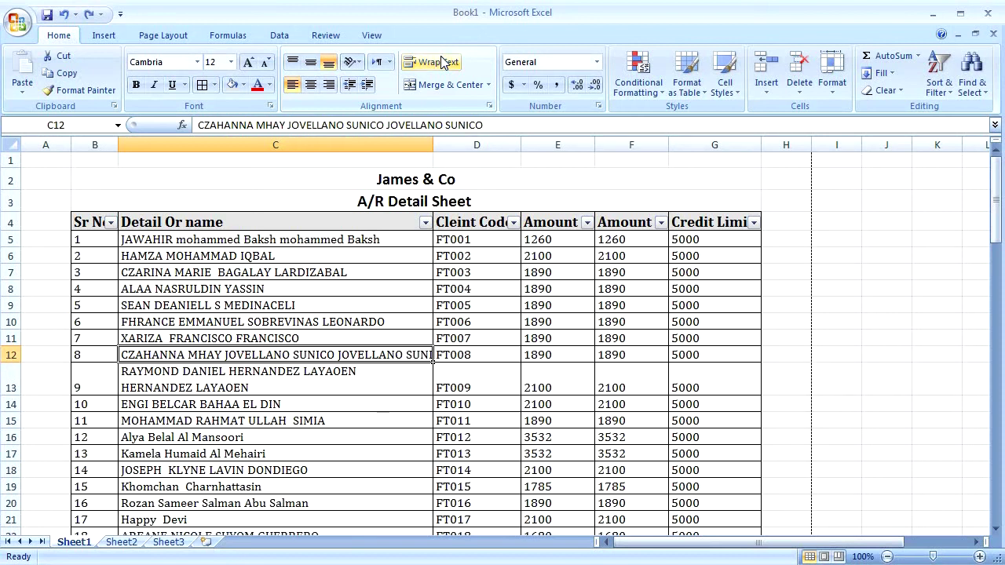
{"action": "key", "text": "Down"}
{"action": "left_click", "coordinate": [442, 61]}
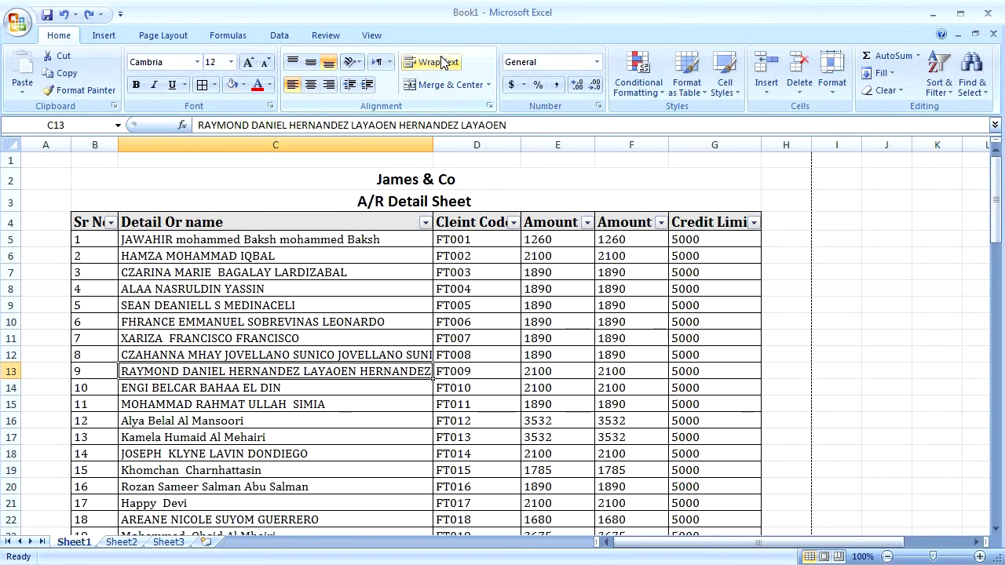
- Turn text wrapping back on for the long client names in cells C13 and C12
{"action": "left_click", "coordinate": [442, 61]}
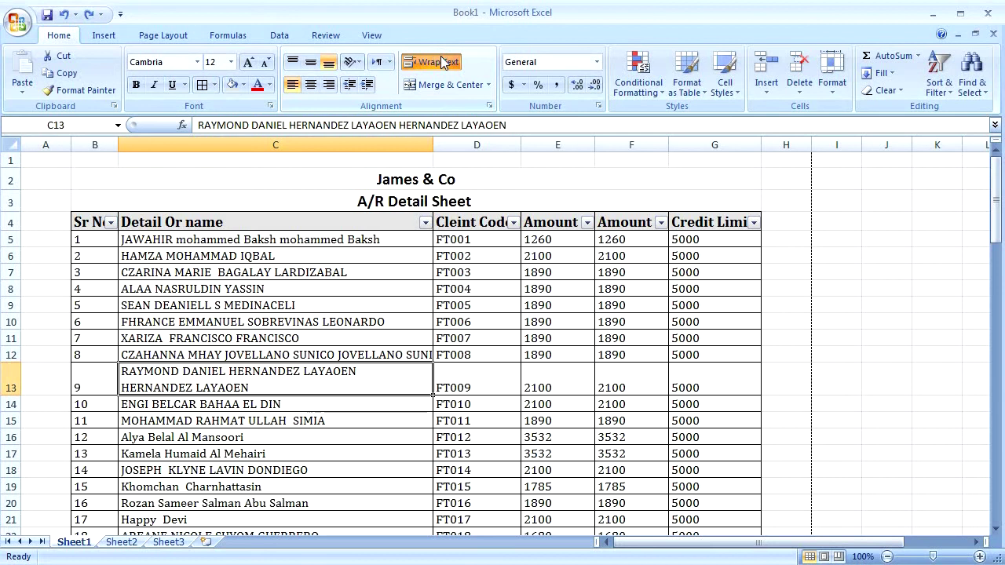
{"action": "key", "text": "Up"}
{"action": "left_click", "coordinate": [442, 61]}
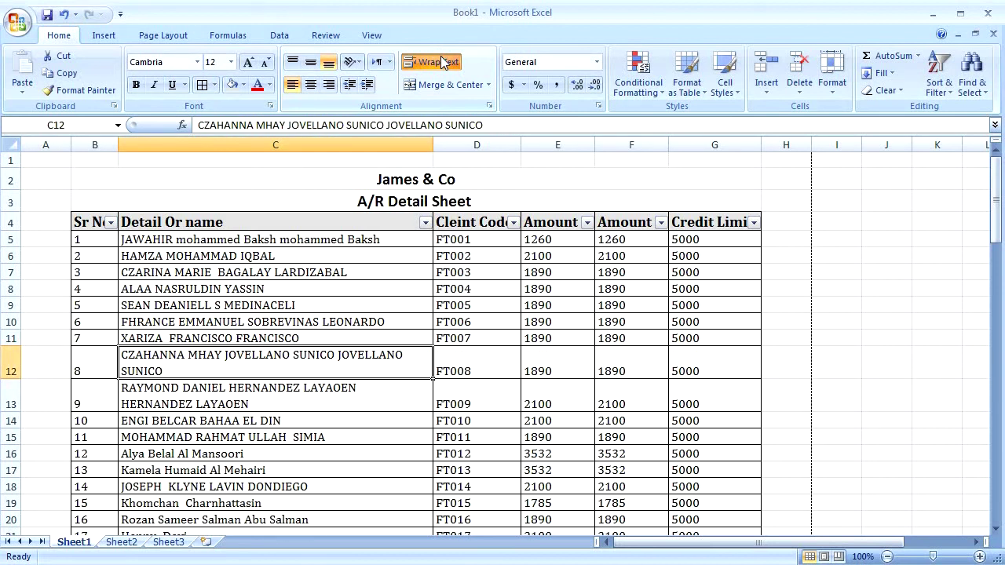